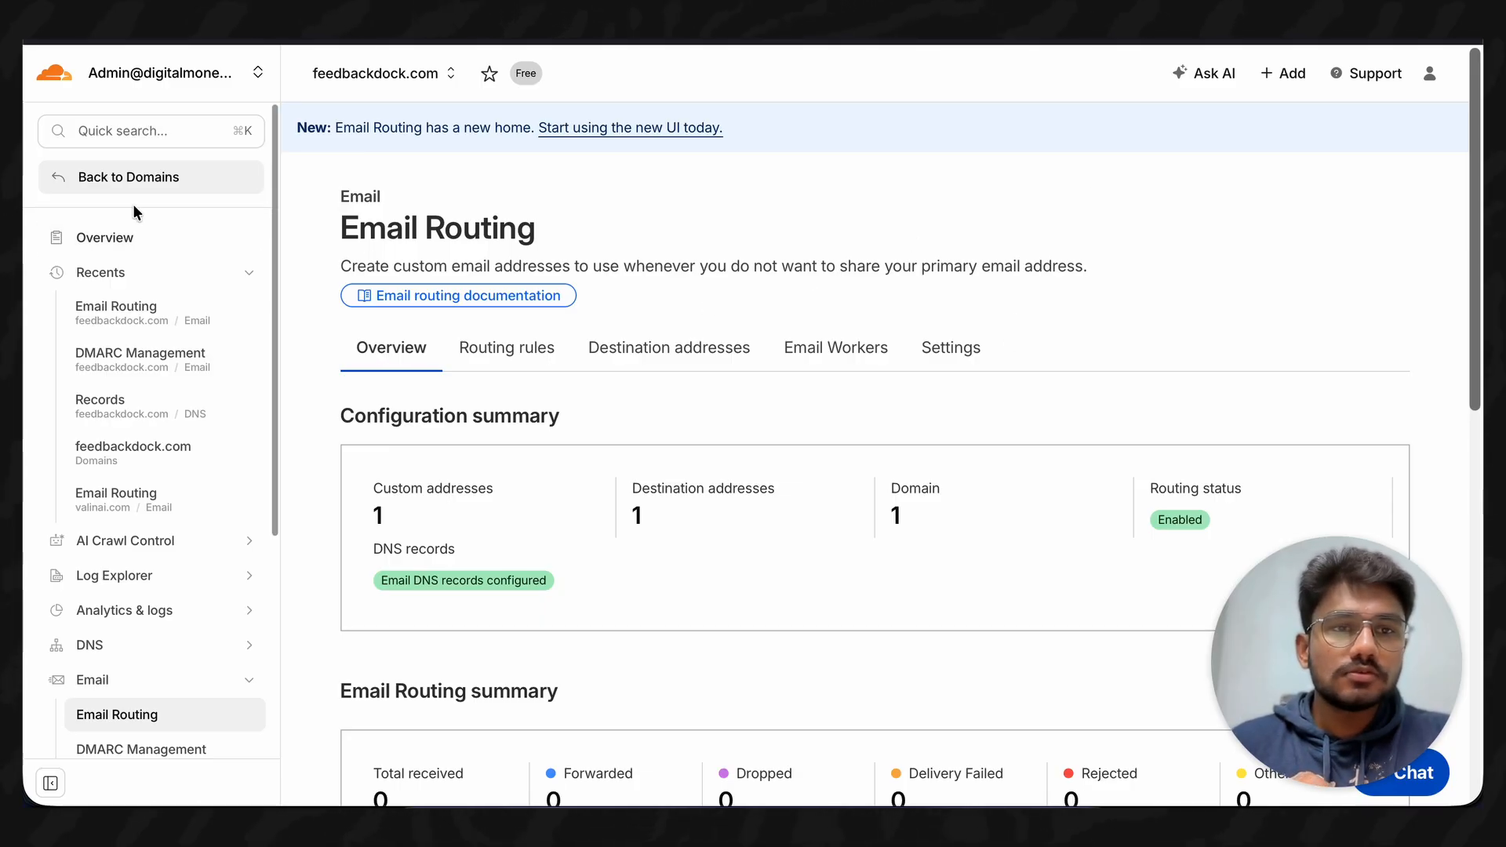
# - Review feedbackdock.com's Email Routing summary, then show its Routing rules list
pyautogui.click(126, 234)
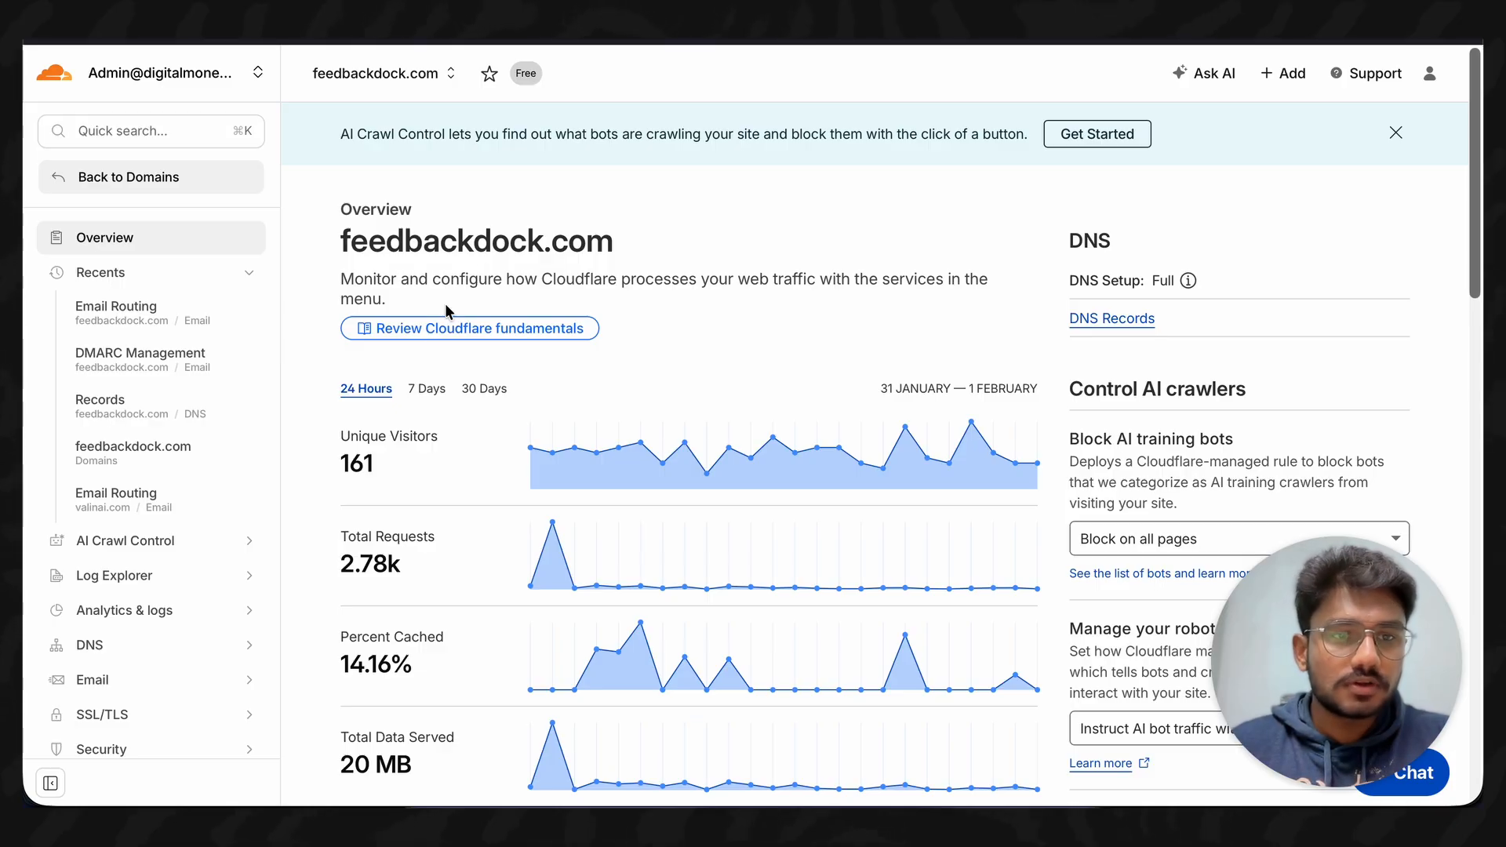
pyautogui.click(109, 682)
pyautogui.click(110, 687)
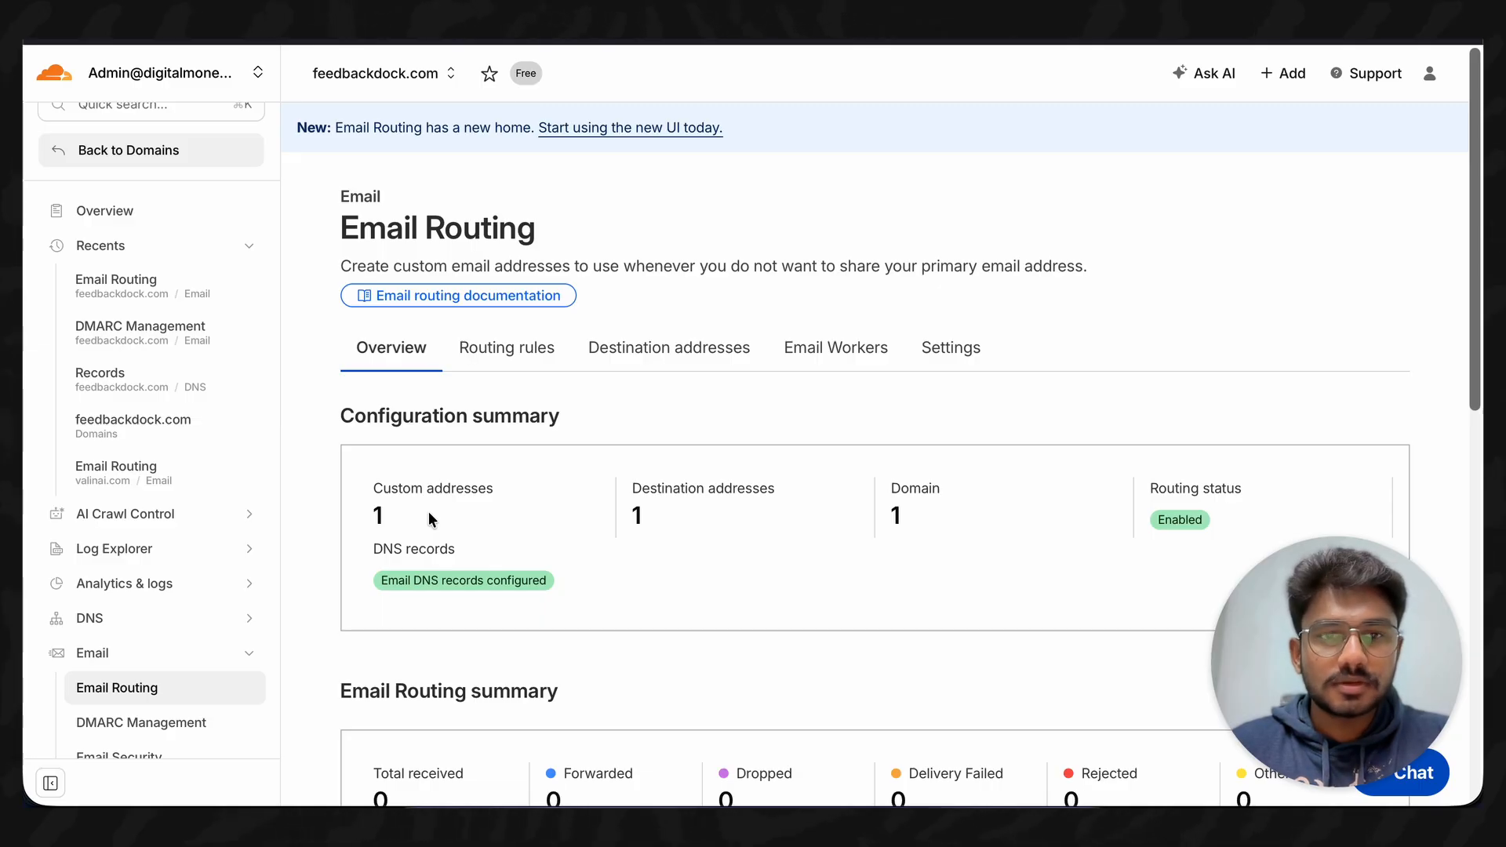
pyautogui.scroll(-4, 537, 534)
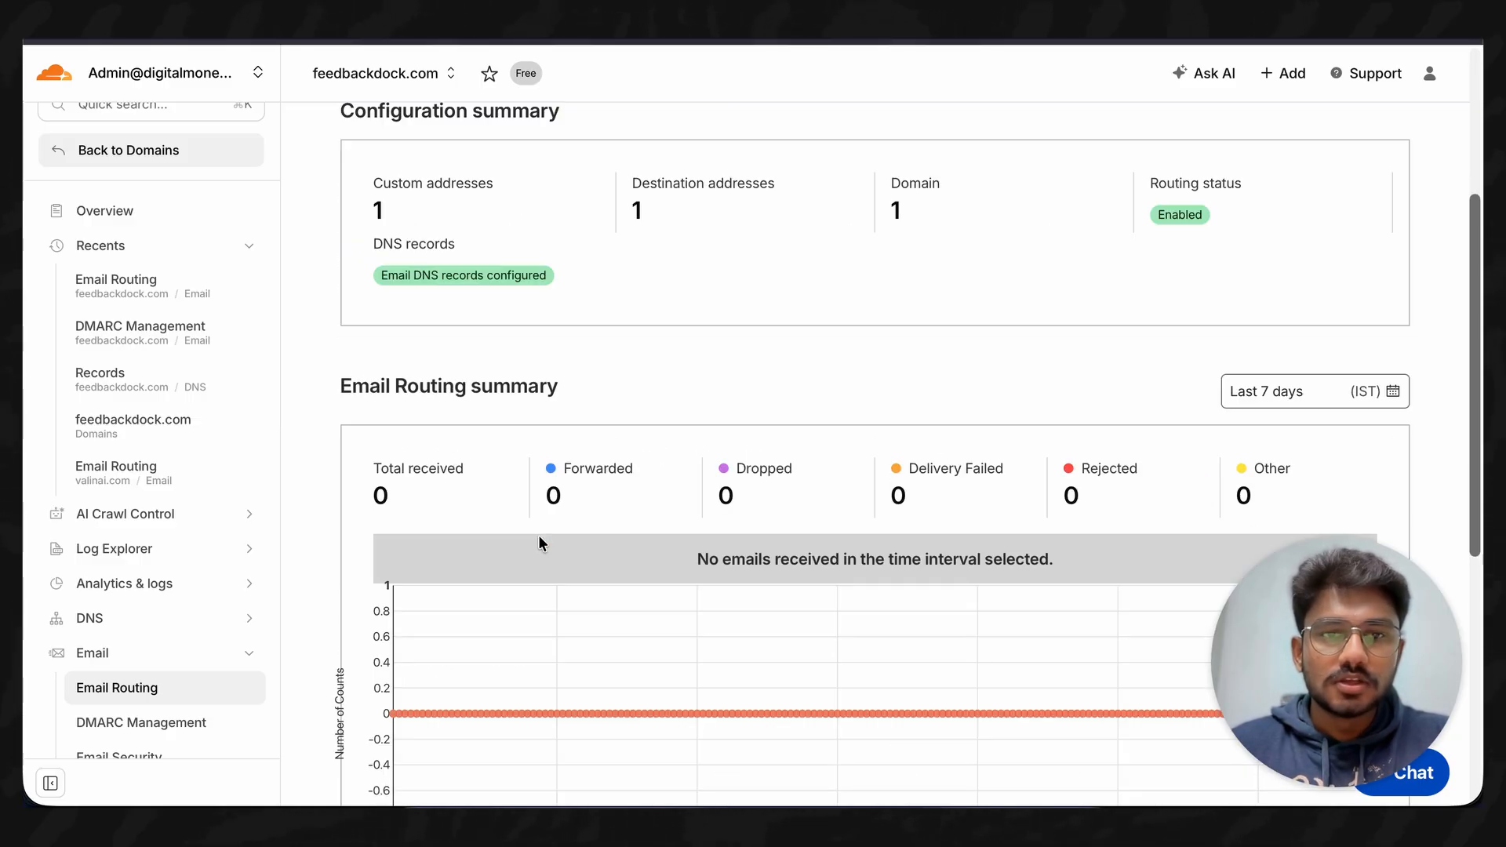
pyautogui.scroll(4, 538, 541)
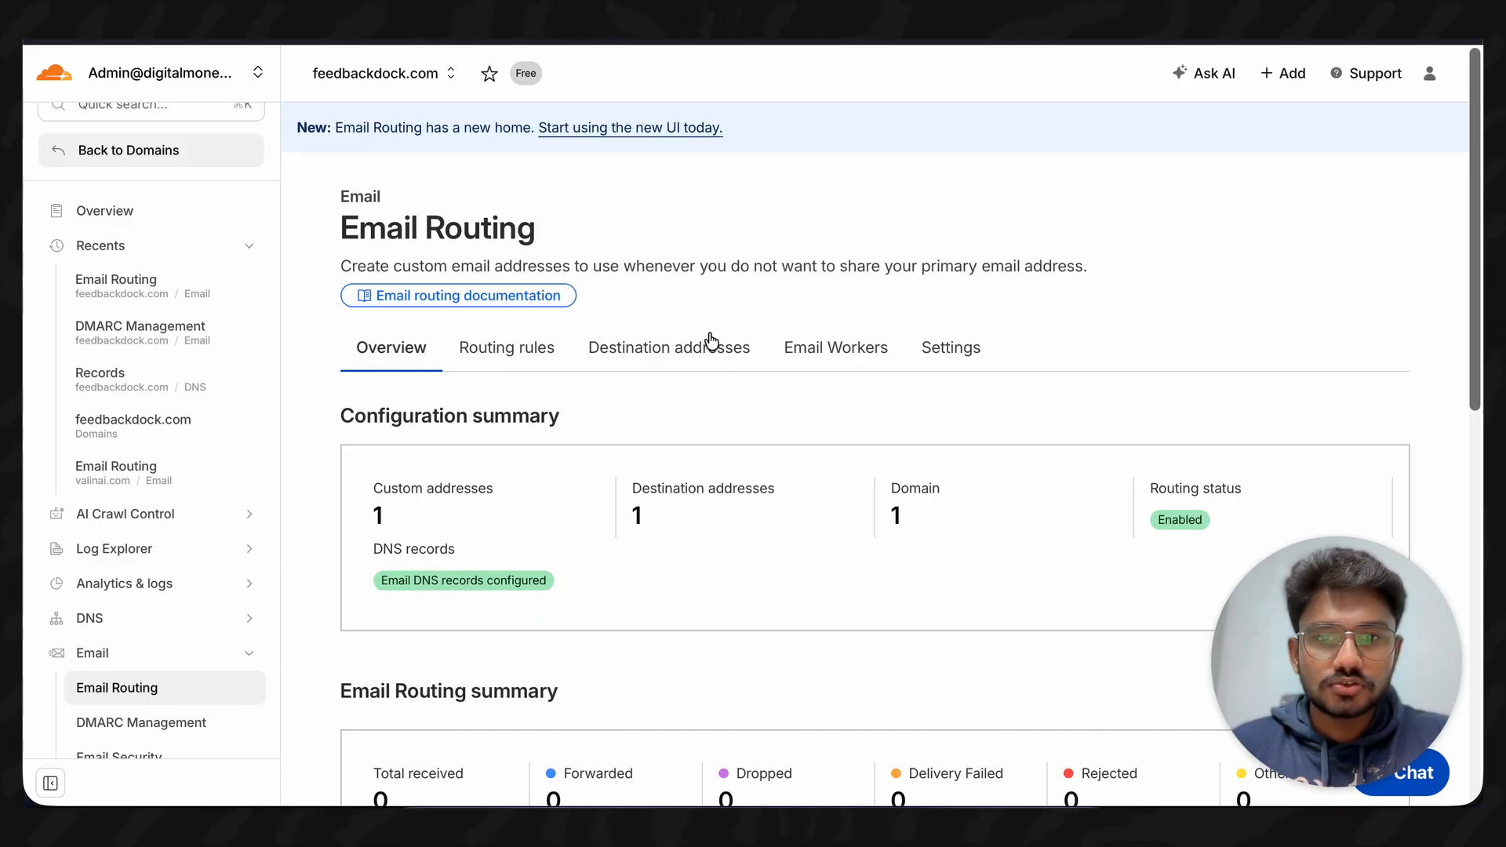
pyautogui.click(523, 346)
# - Start a new feedbackdock.com custom address and enter its address name
pyautogui.scroll(-3, 734, 500)
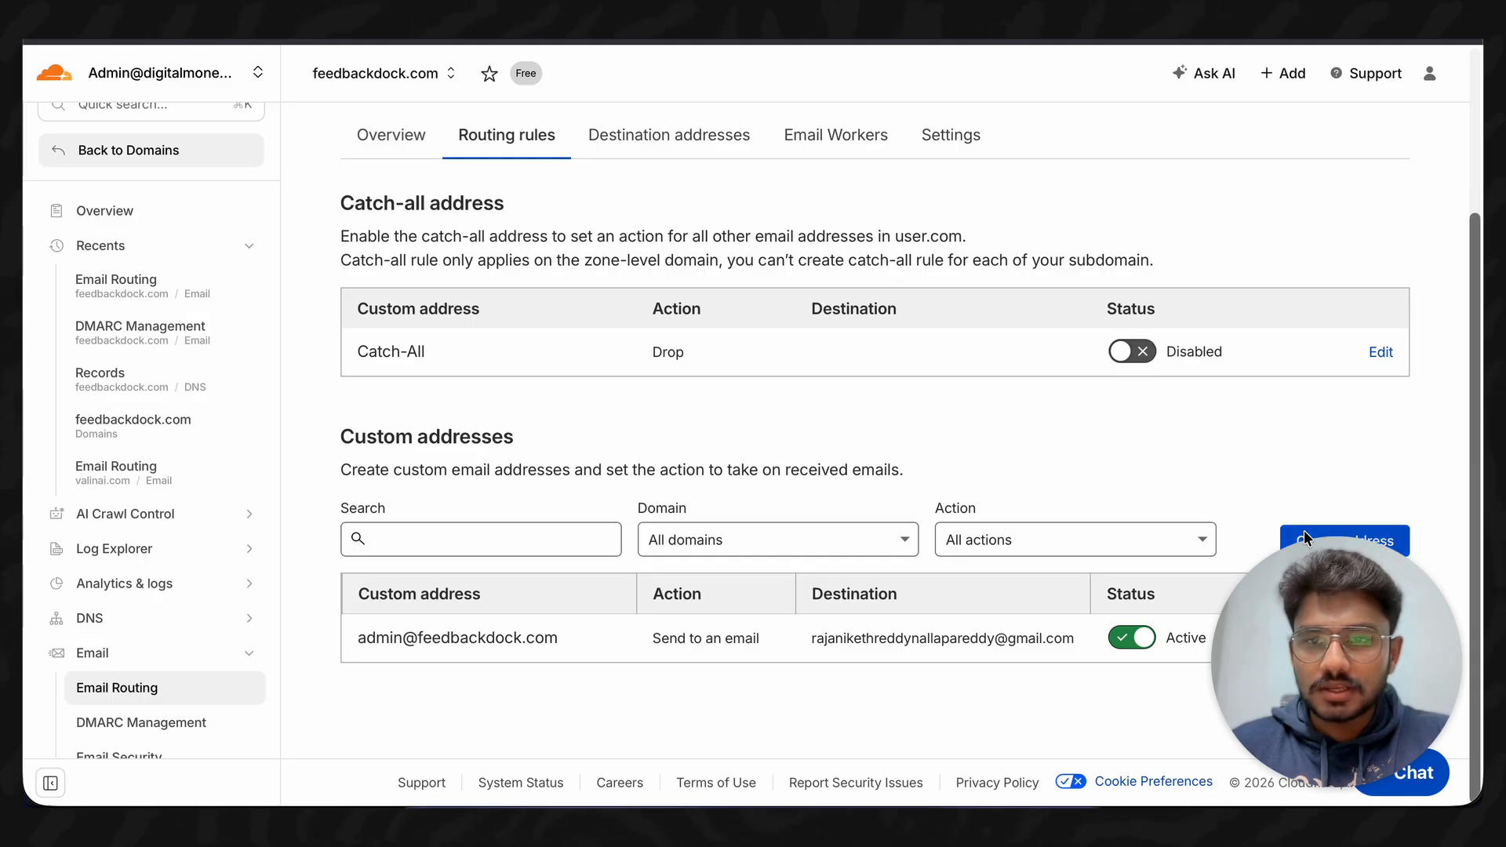
pyautogui.moveTo(1333, 621); pyautogui.dragTo(810, 627)
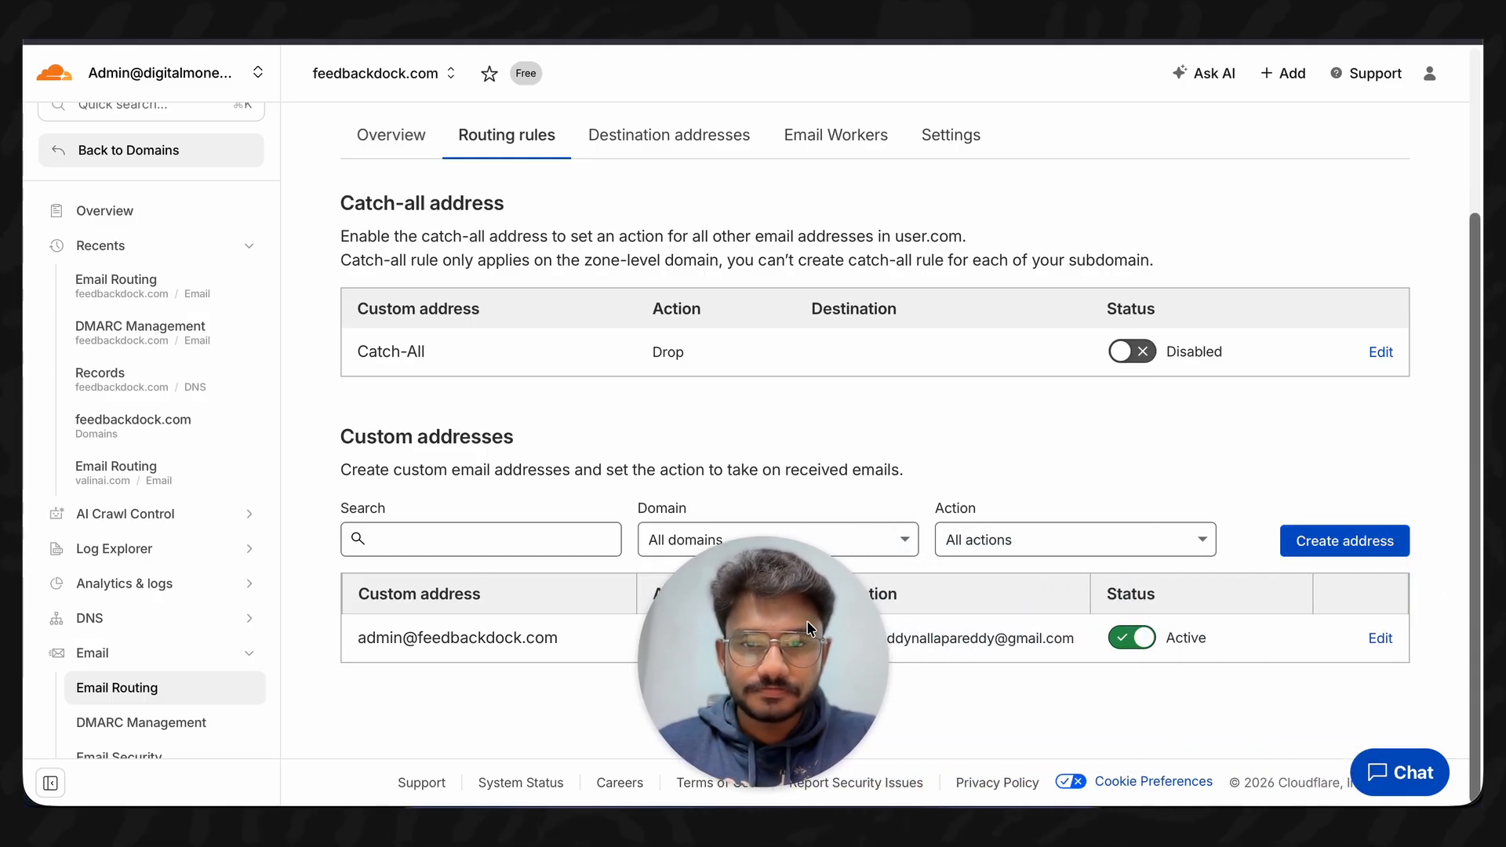
pyautogui.click(1346, 545)
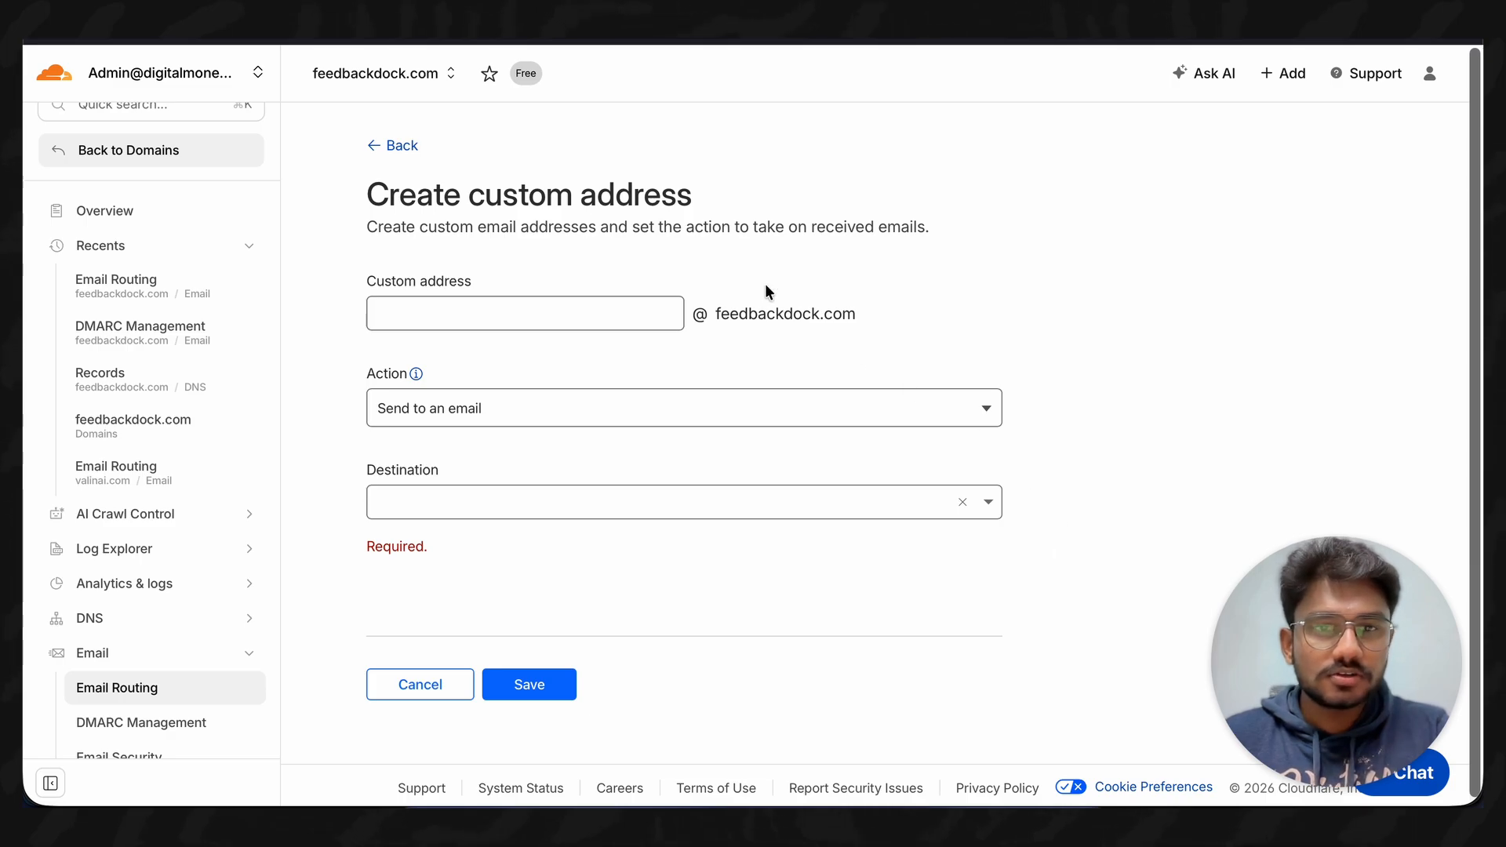
pyautogui.click(582, 310)
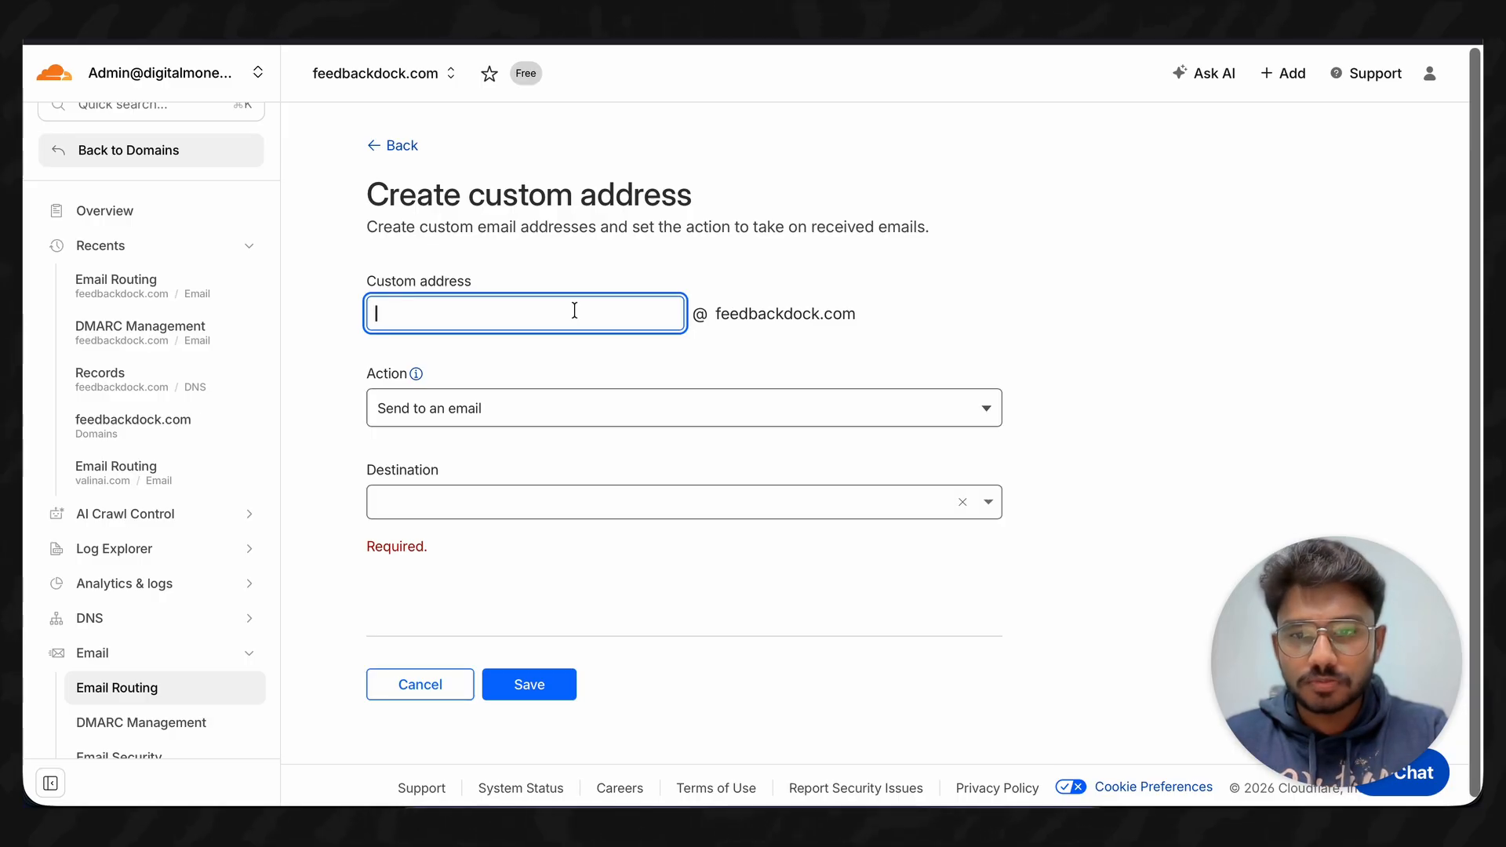
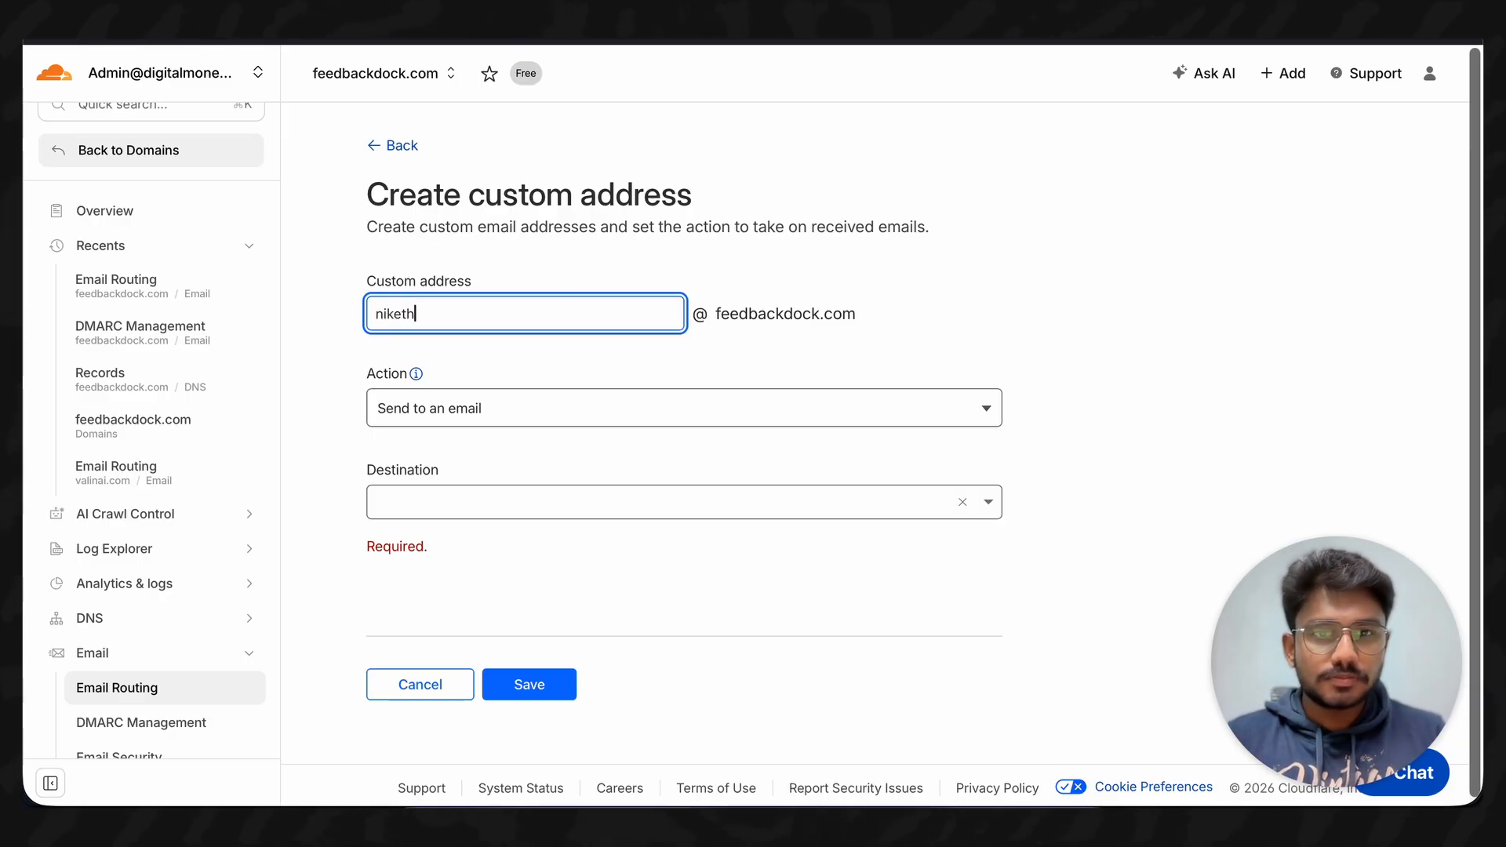
pyautogui.click(547, 262)
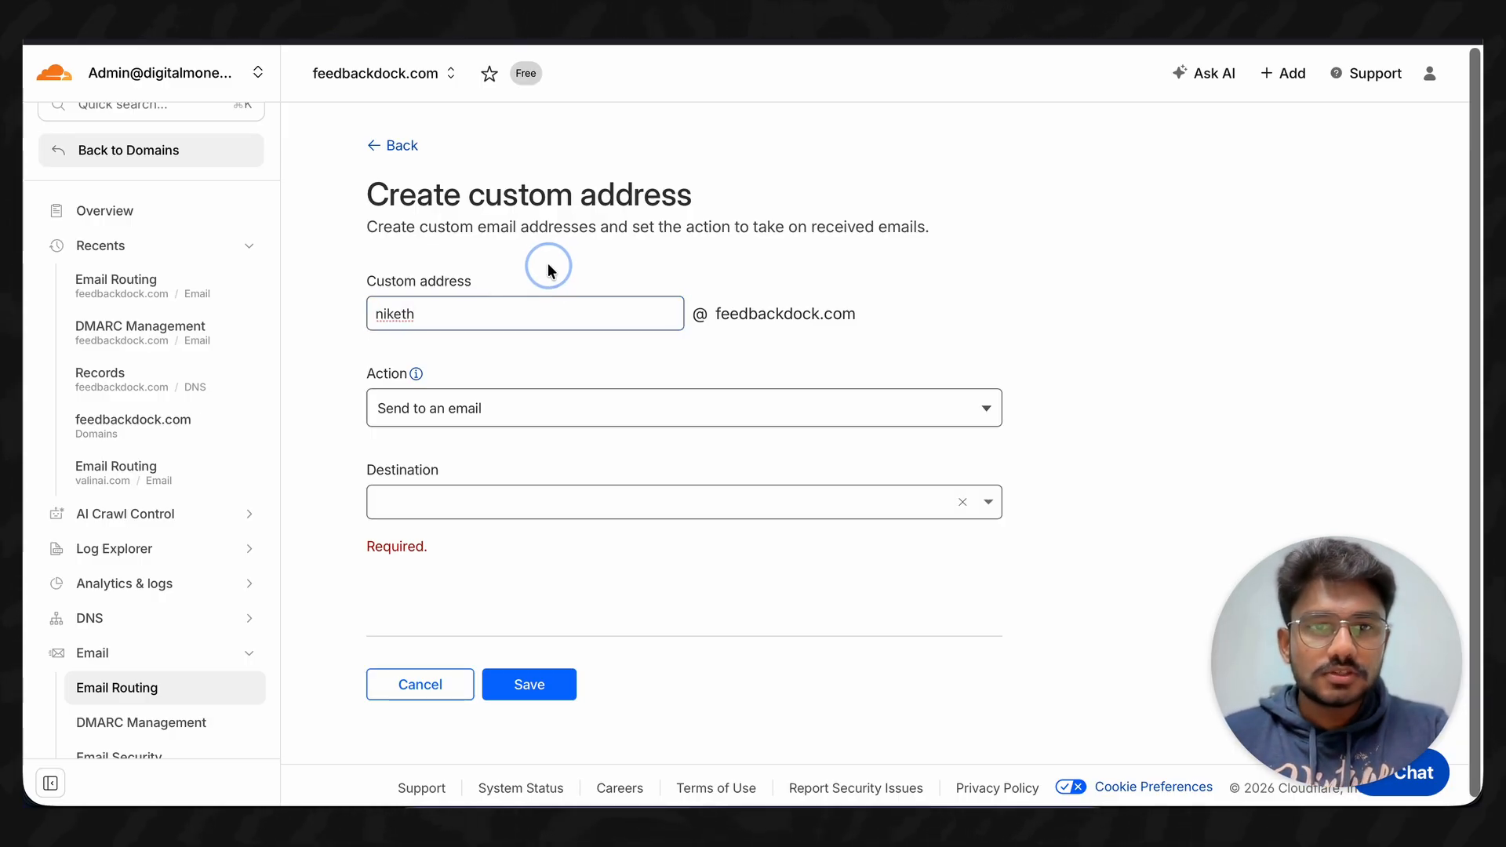
pyautogui.click(422, 319)
pyautogui.moveTo(422, 318); pyautogui.dragTo(333, 316)
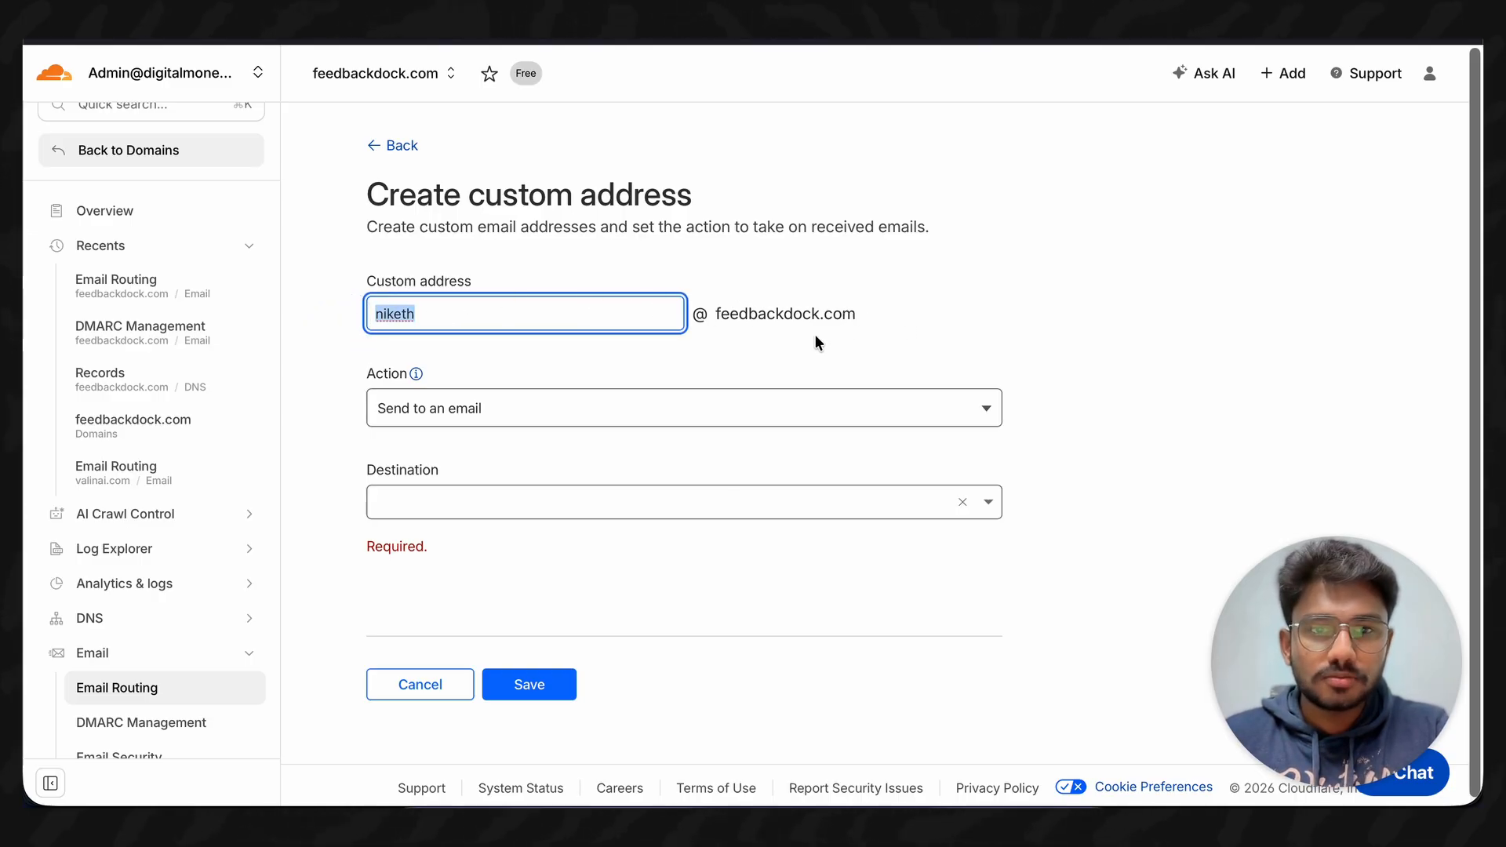
pyautogui.click(655, 368)
# - Keep the action 'Send to an email', then type a Gmail destination and clear it again
pyautogui.click(712, 345)
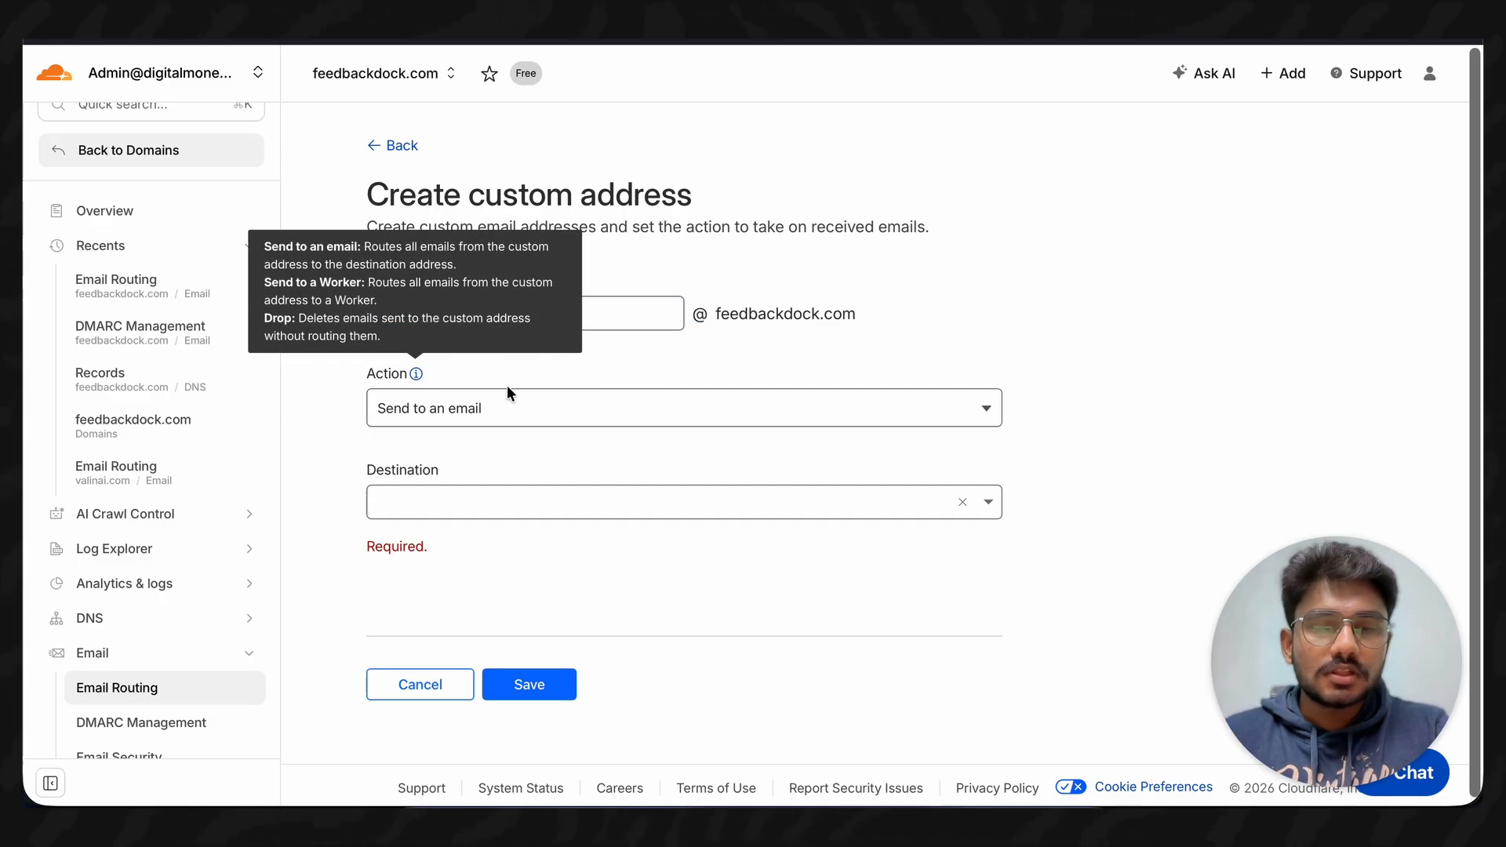
pyautogui.click(524, 406)
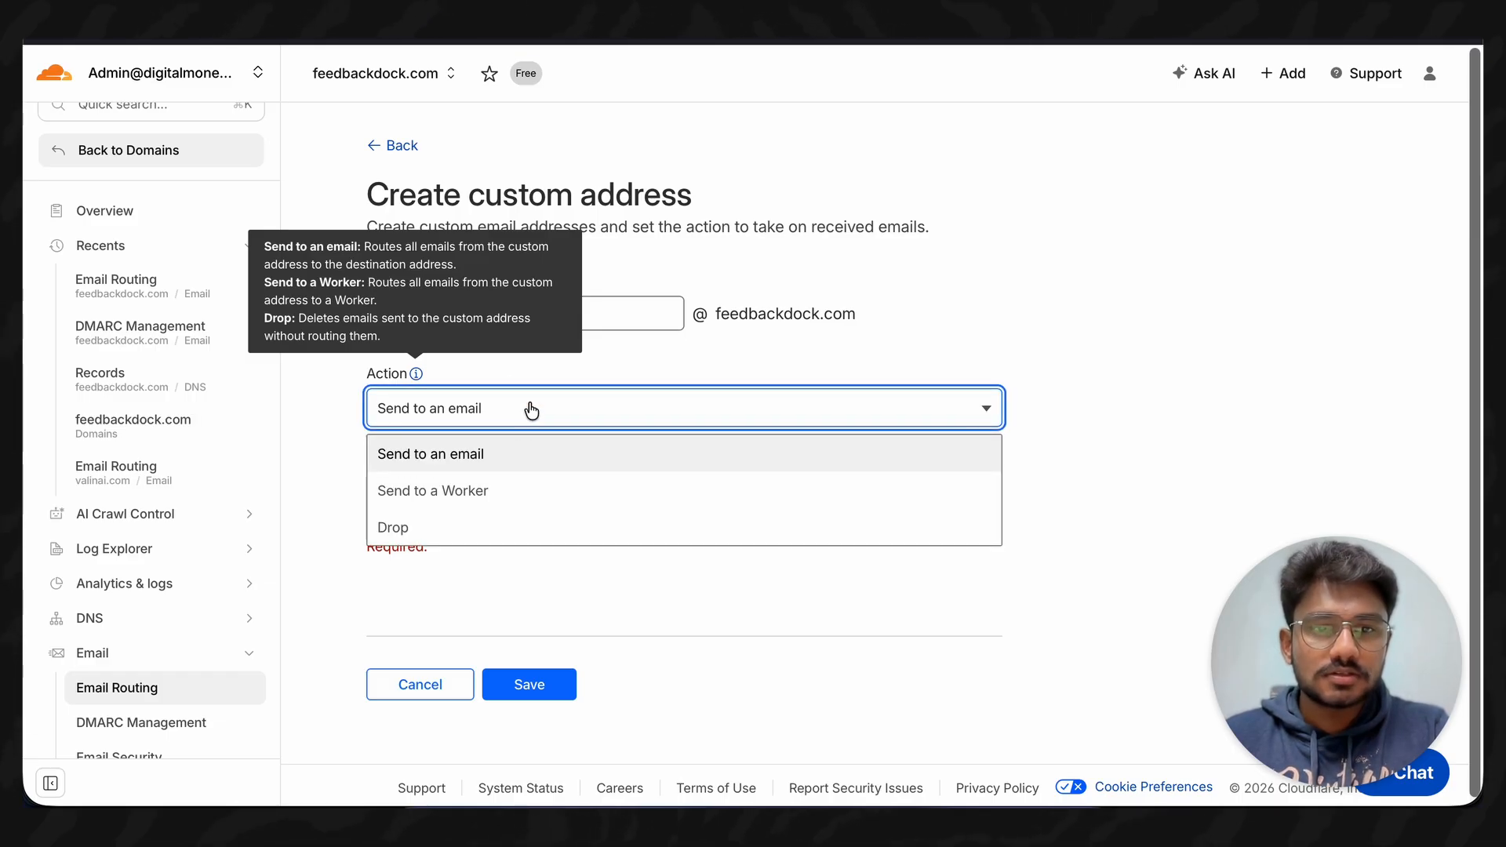
pyautogui.click(504, 452)
pyautogui.click(486, 499)
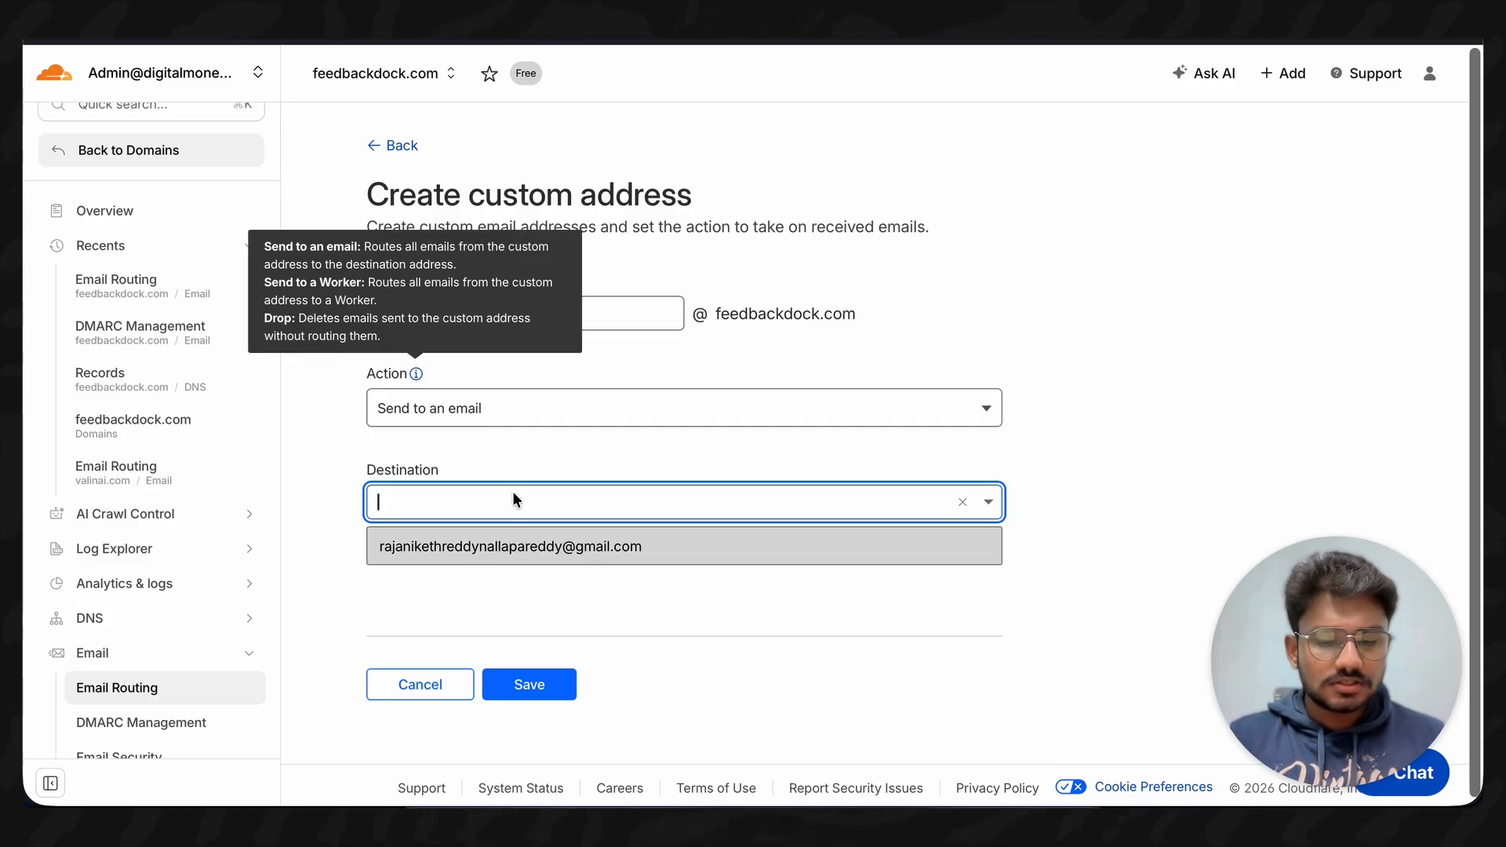
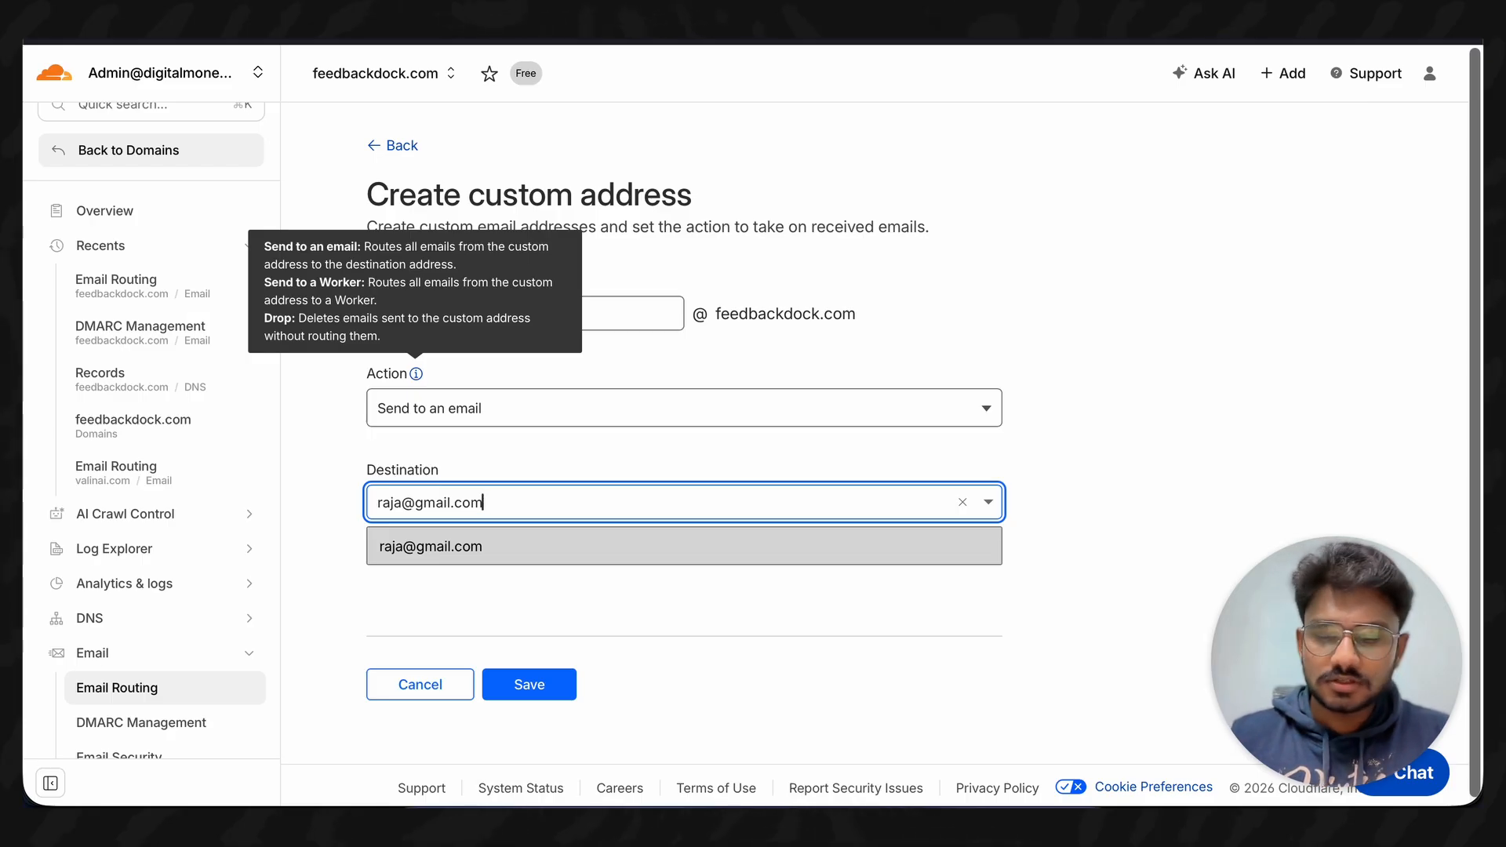
pyautogui.hotkey('ctrl', 'a')
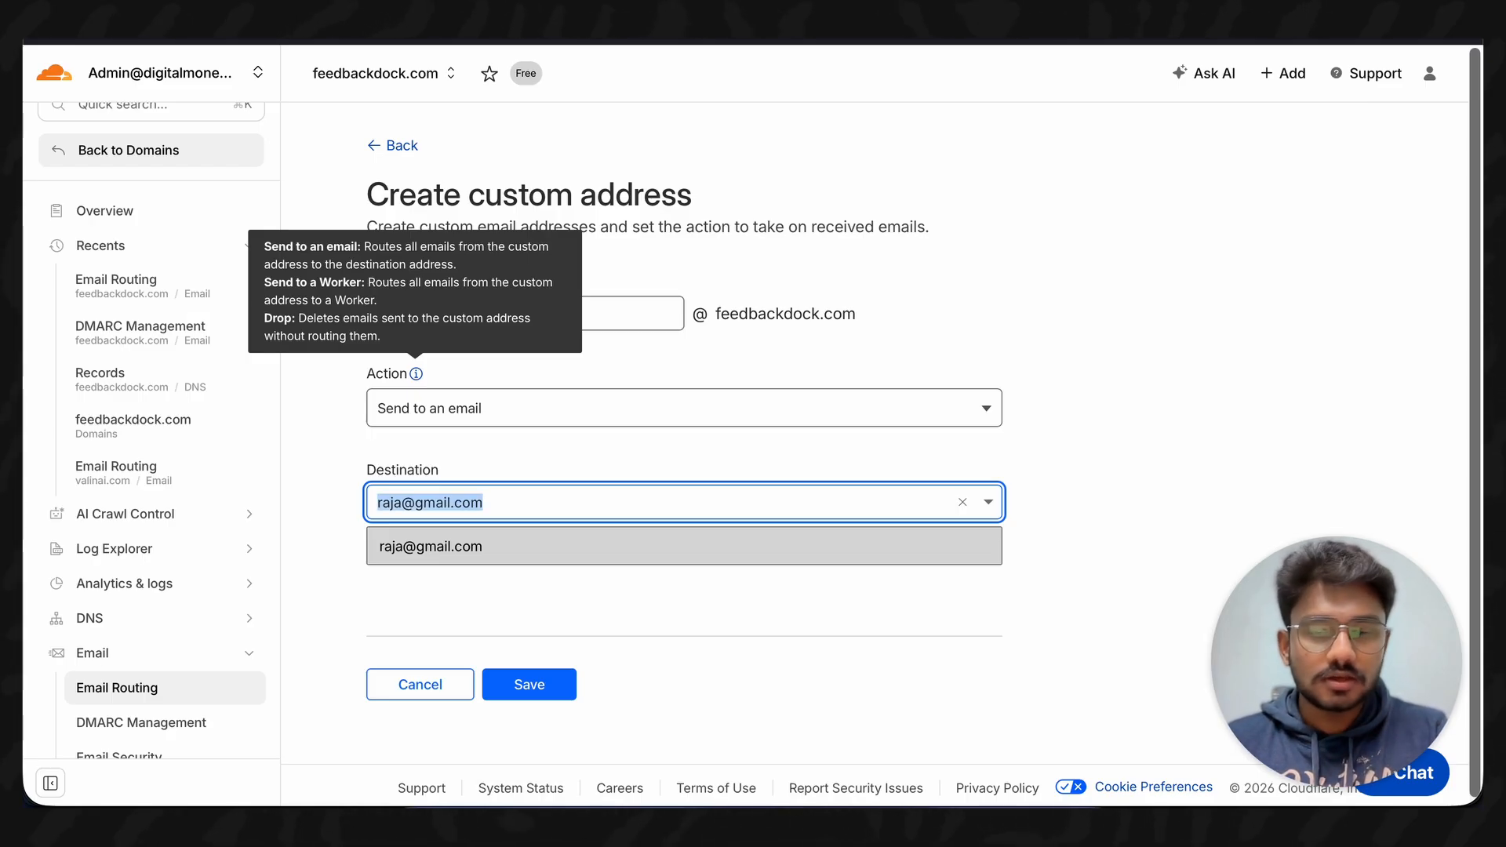
pyautogui.press('BackSpace')
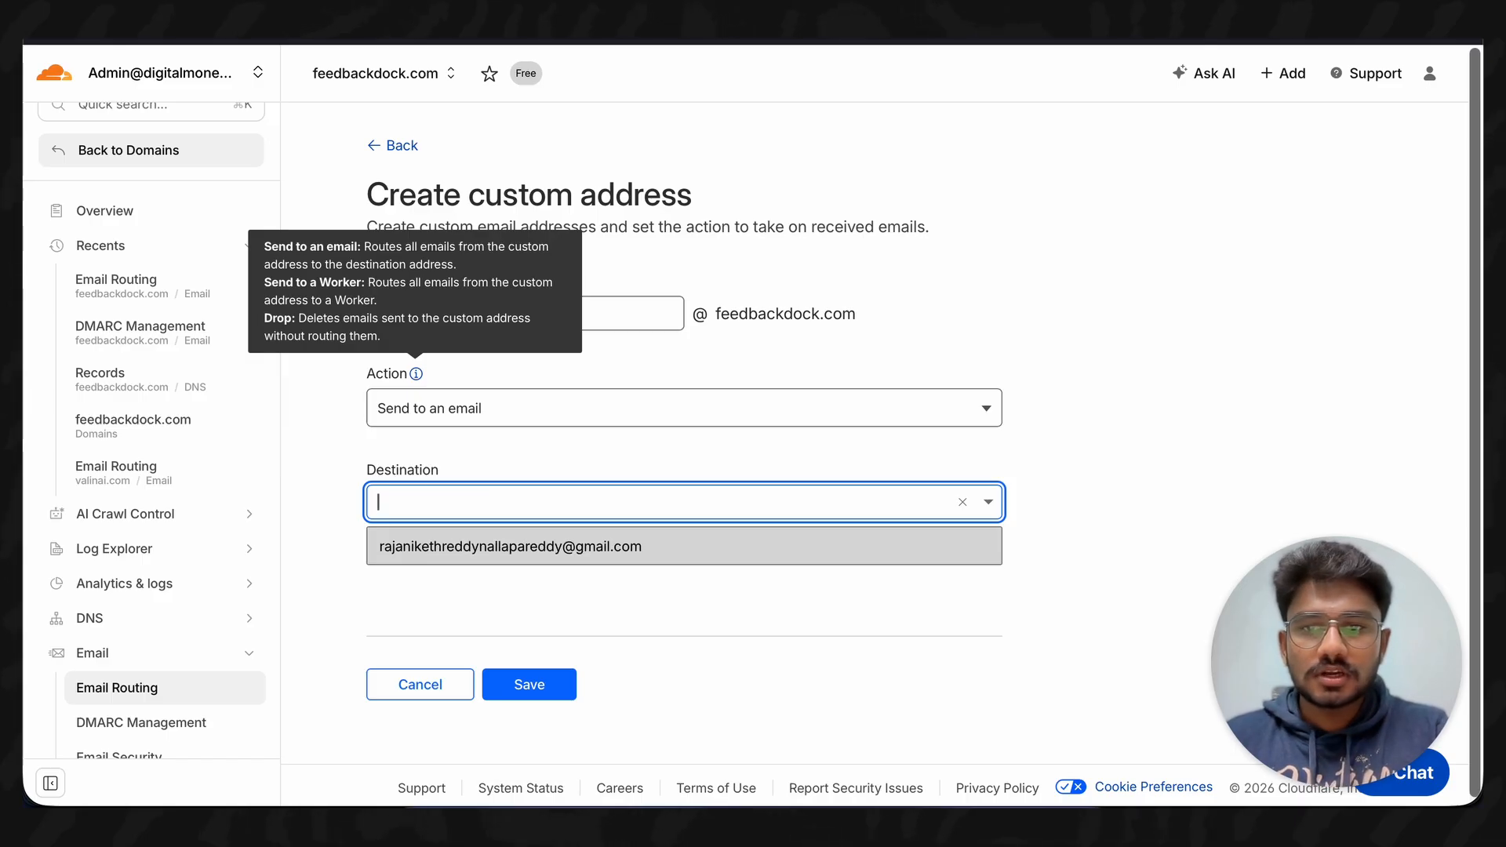
pyautogui.click(1159, 448)
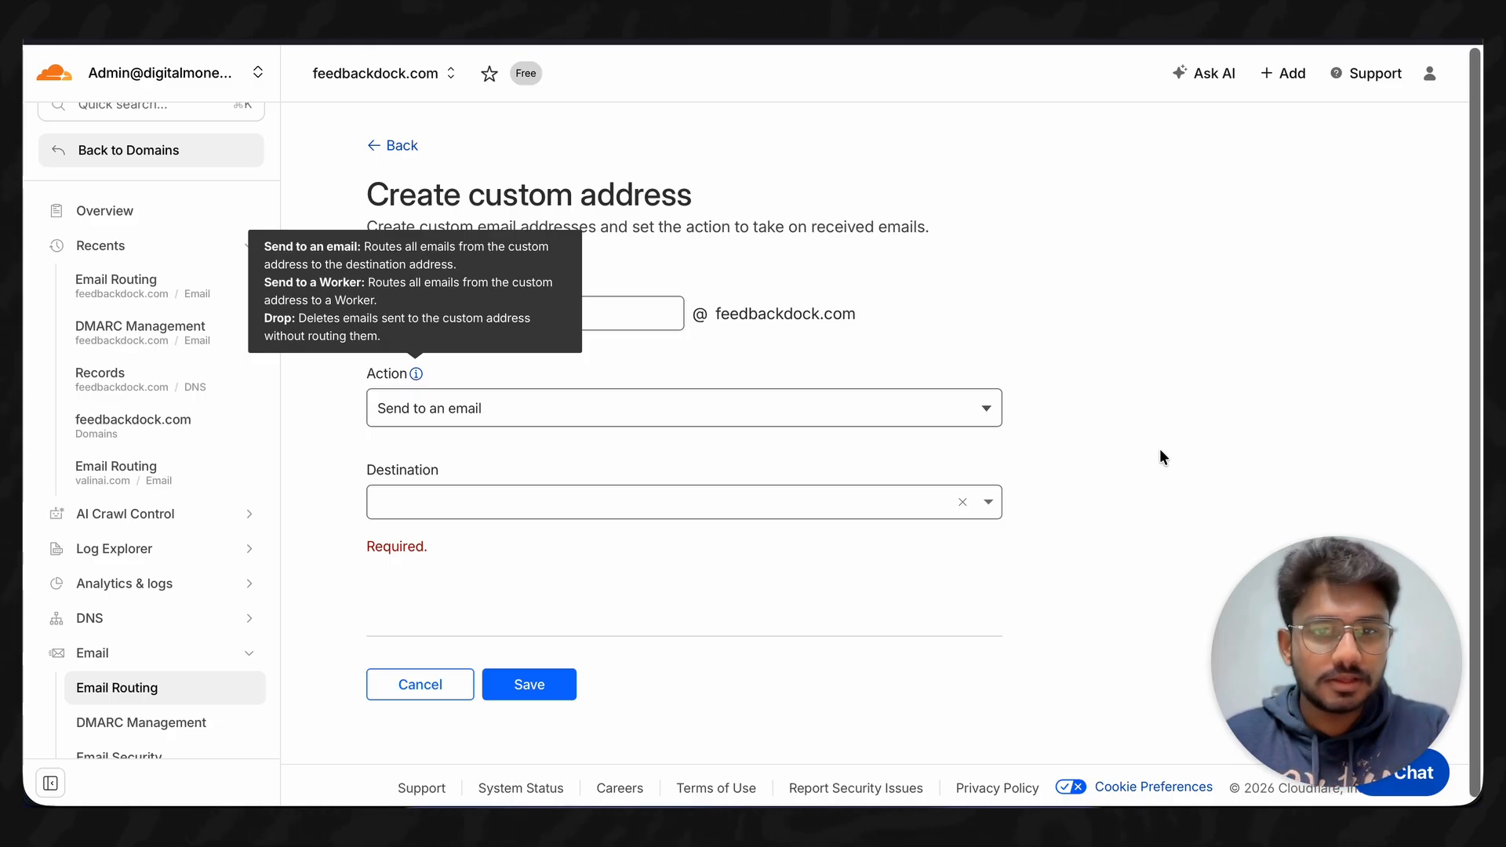
# - Choose the existing Gmail address as the custom address's destination
pyautogui.click(726, 496)
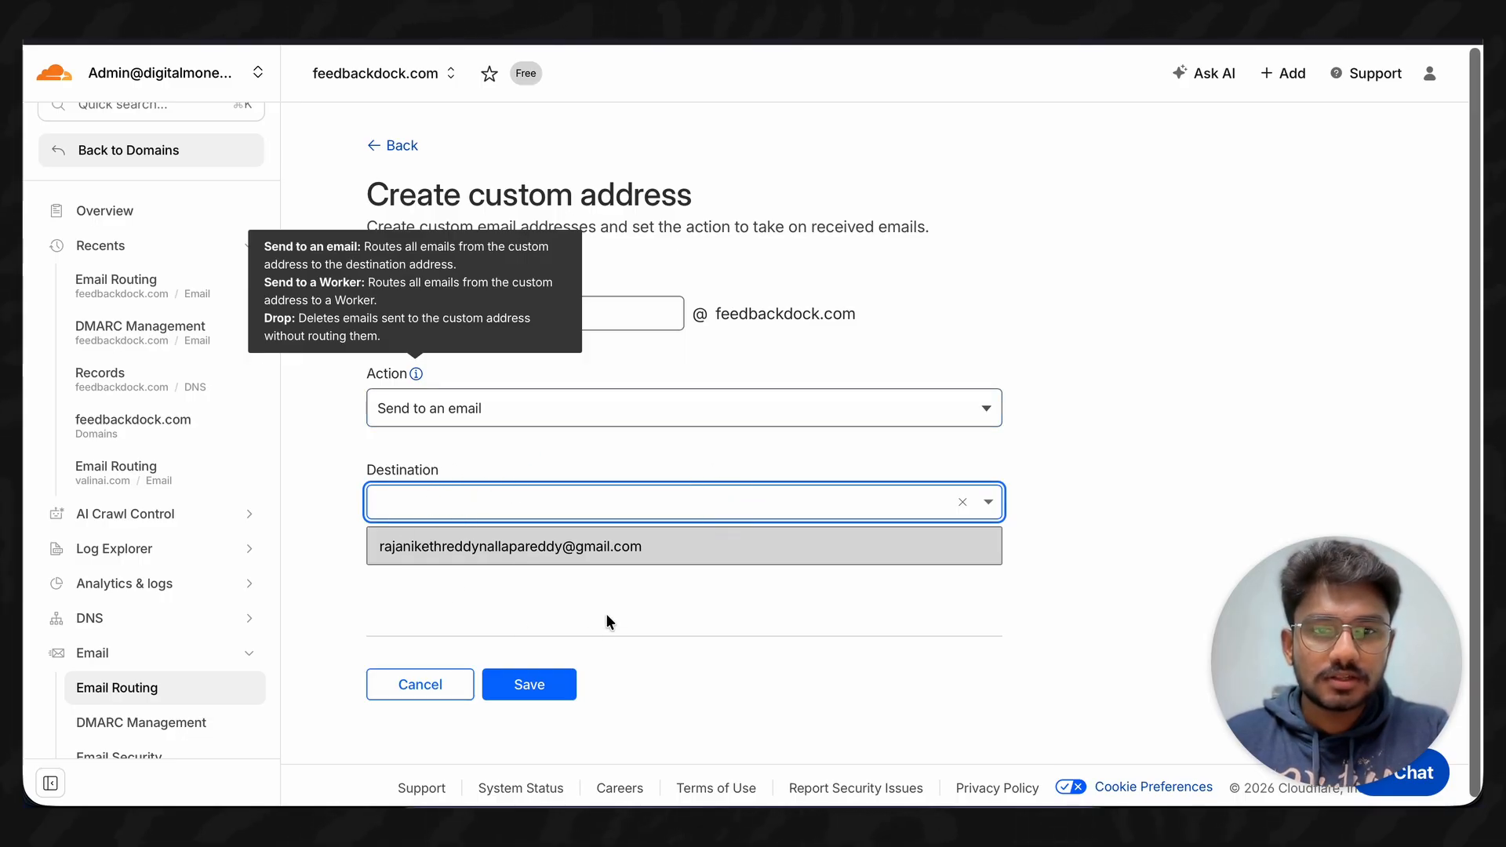
pyautogui.click(669, 555)
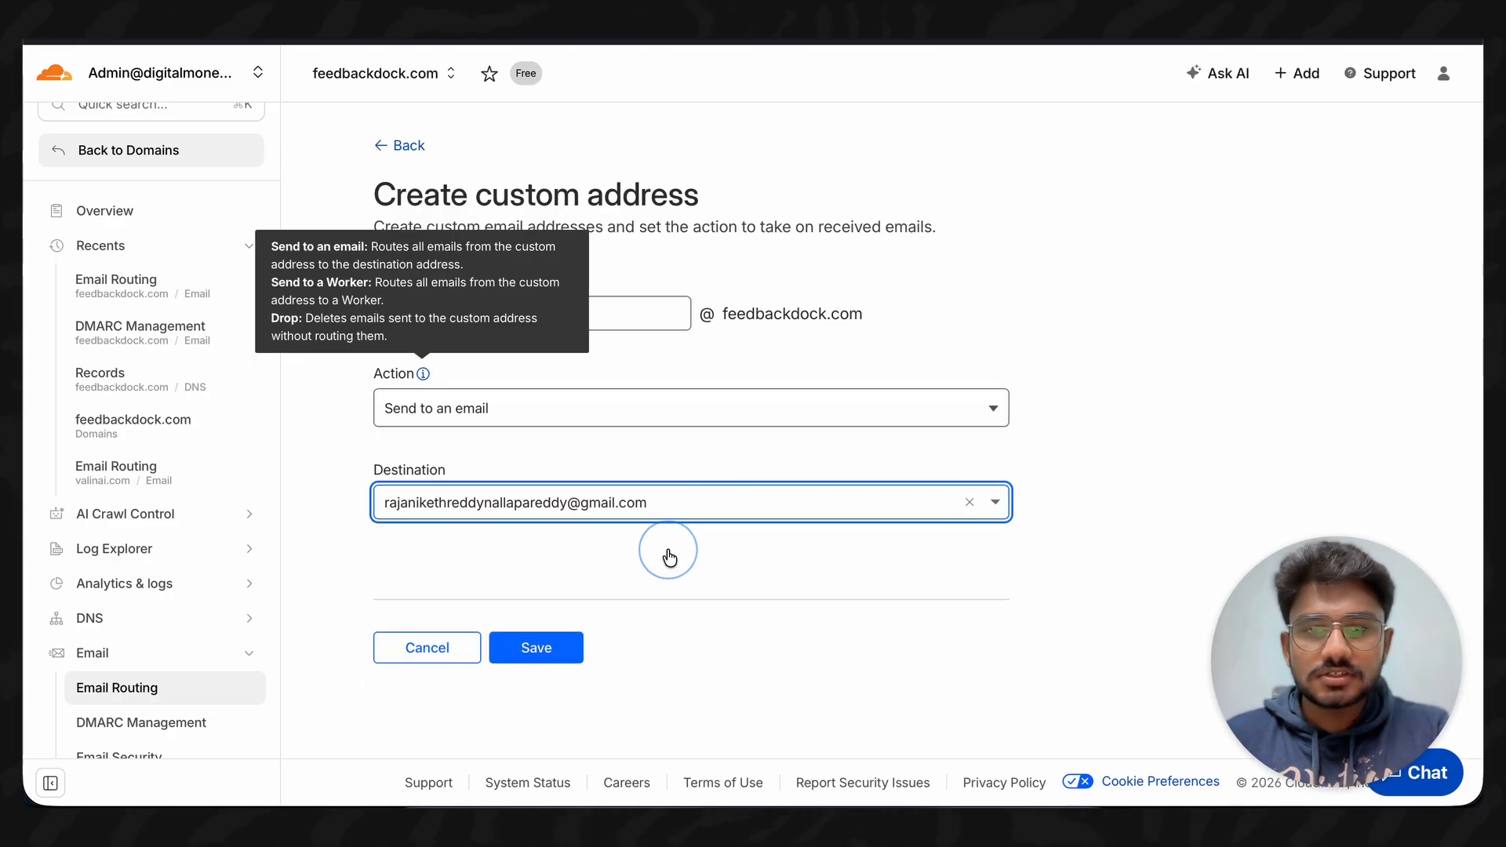
pyautogui.click(660, 572)
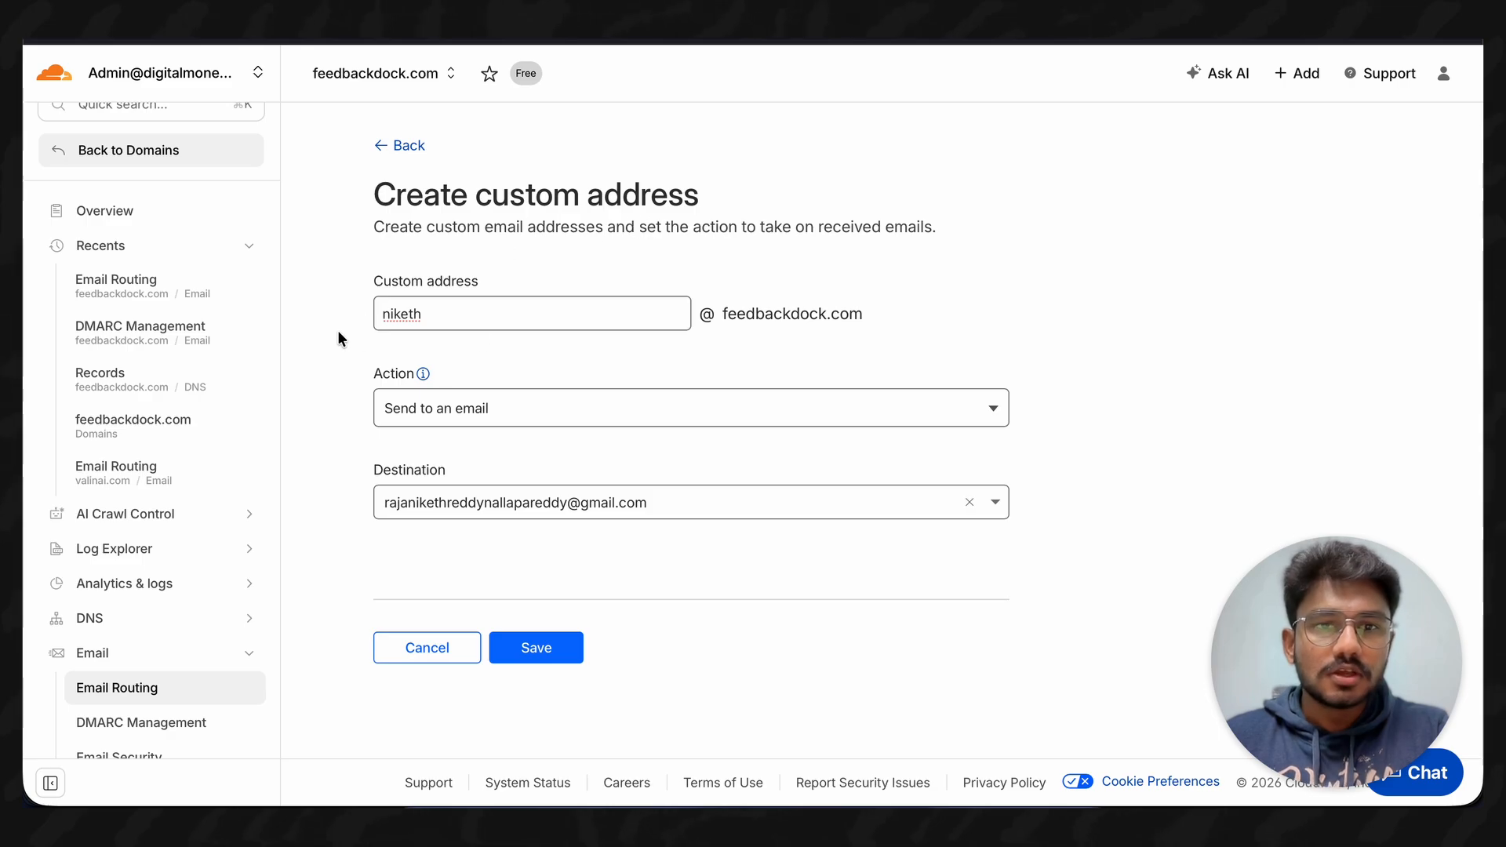
pyautogui.moveTo(430, 311); pyautogui.dragTo(376, 312)
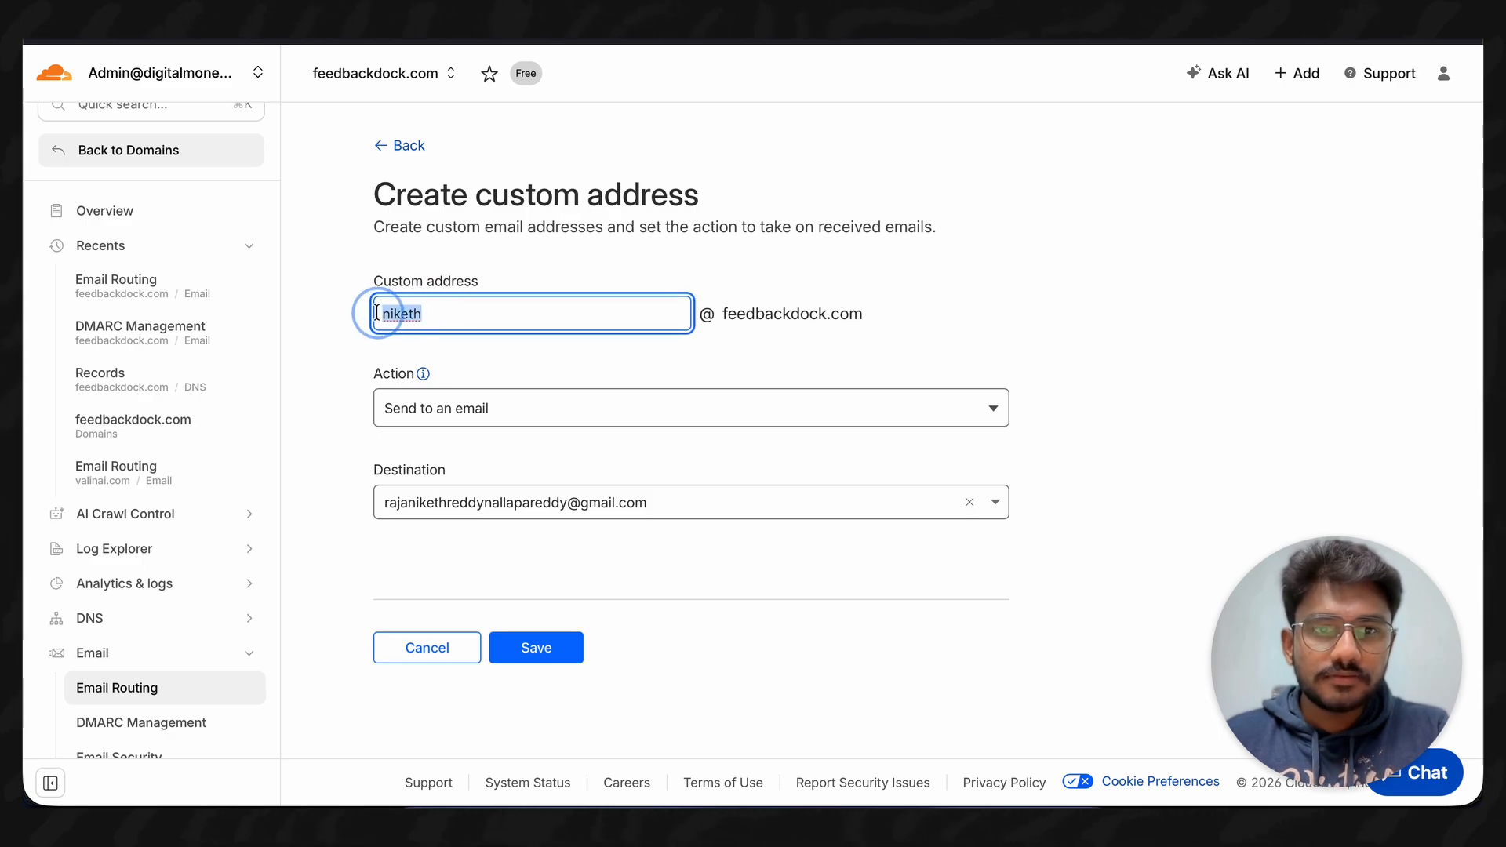
pyautogui.click(453, 315)
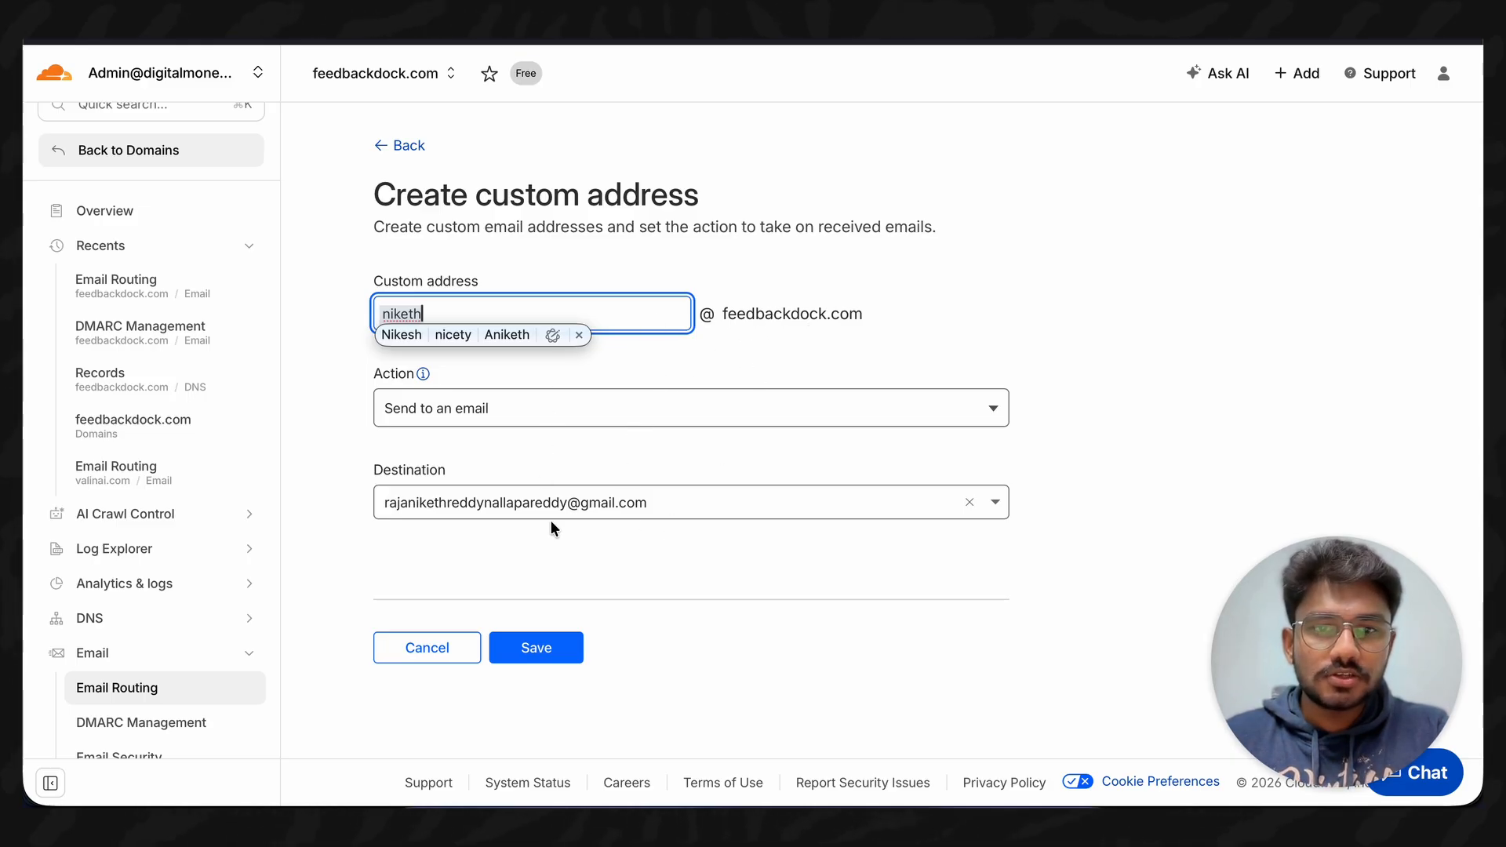
pyautogui.click(593, 547)
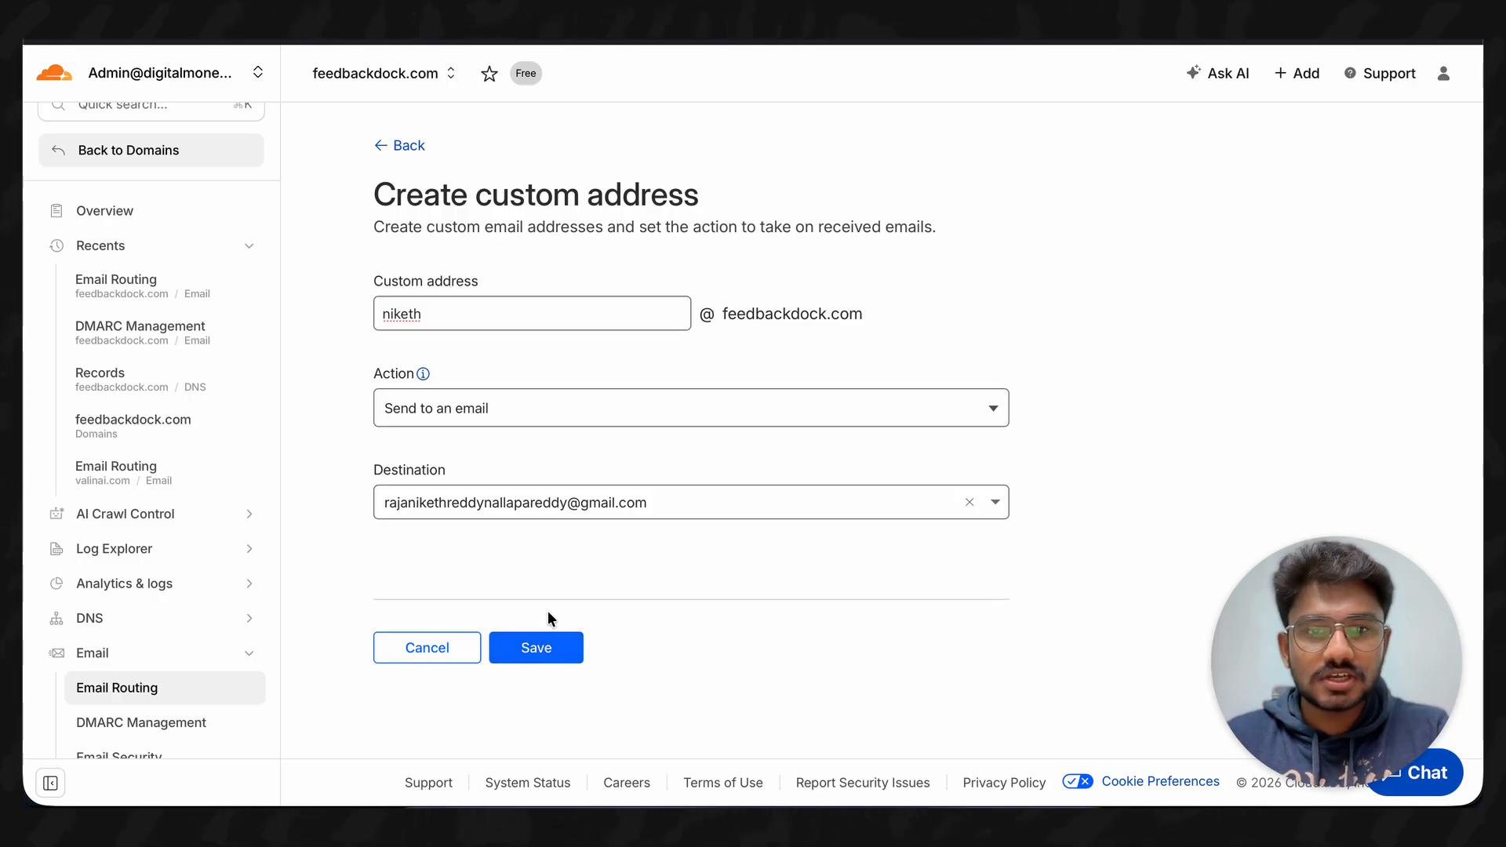
# - Save the custom address, then open the Google account menu in Gmail
pyautogui.click(540, 649)
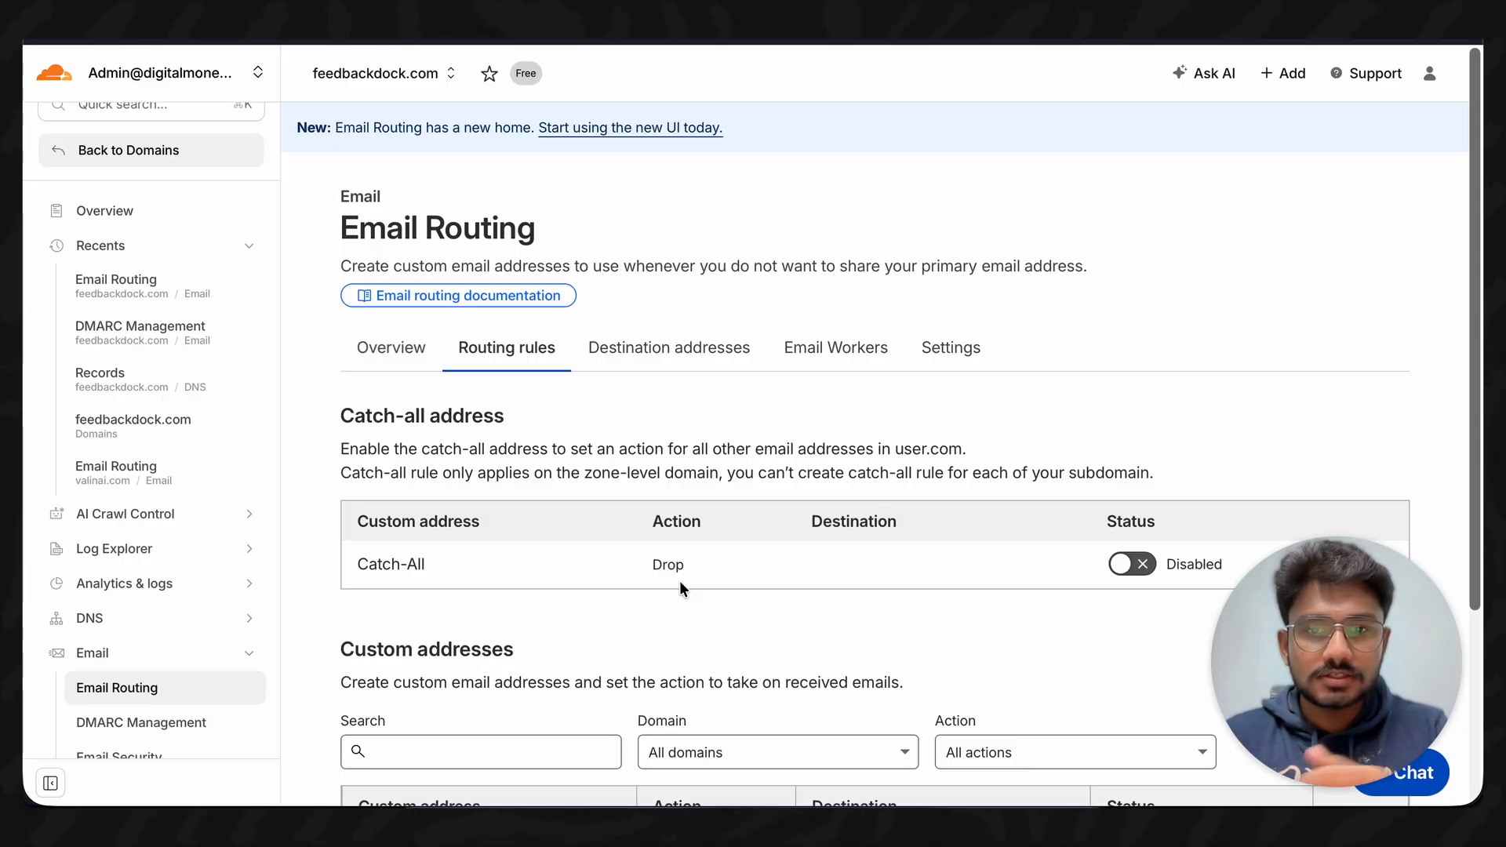
pyautogui.click(1414, 39)
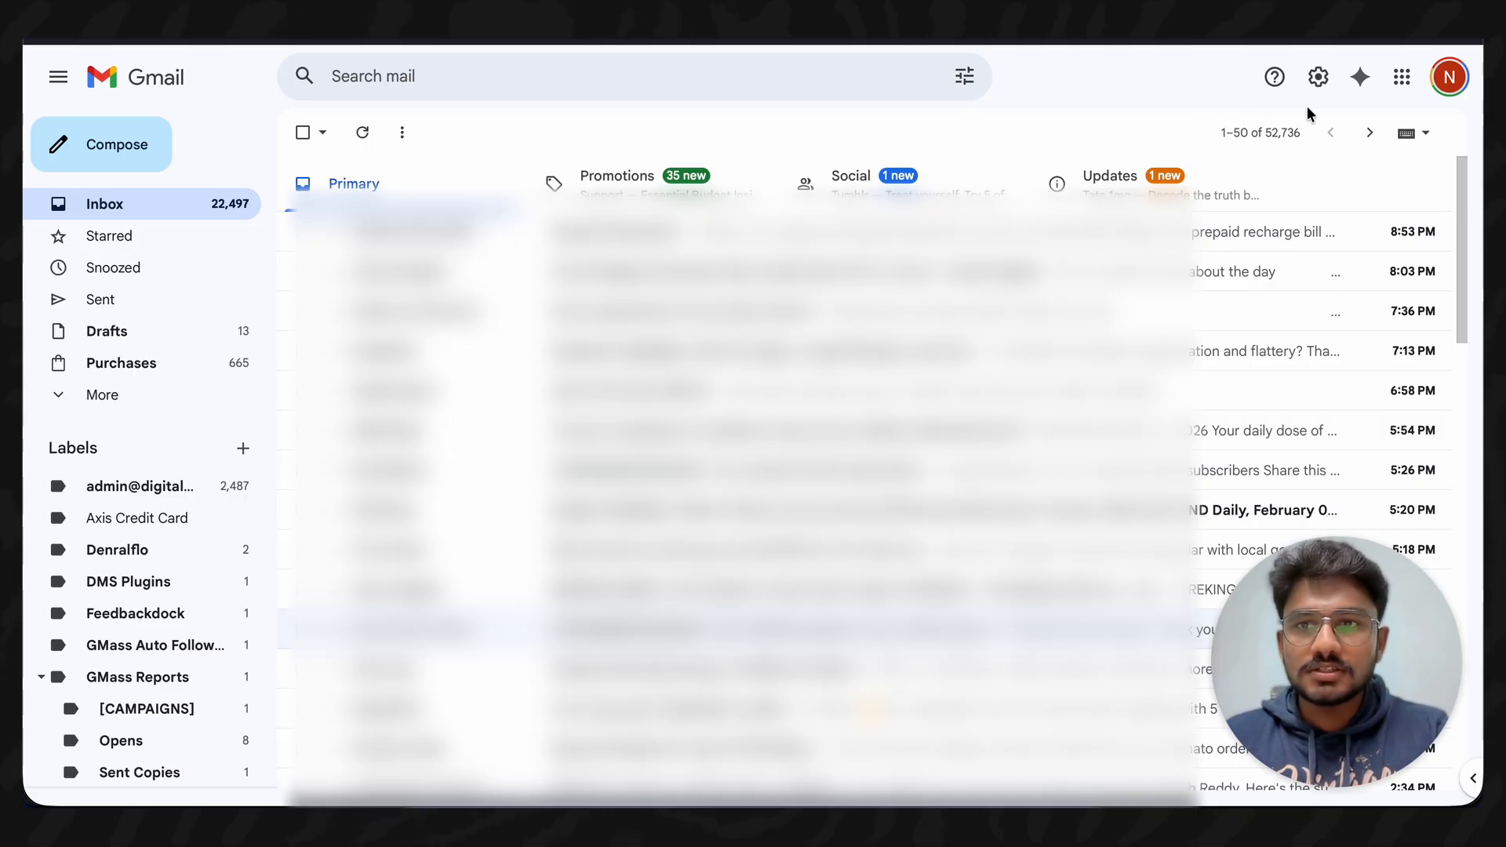
pyautogui.click(1449, 77)
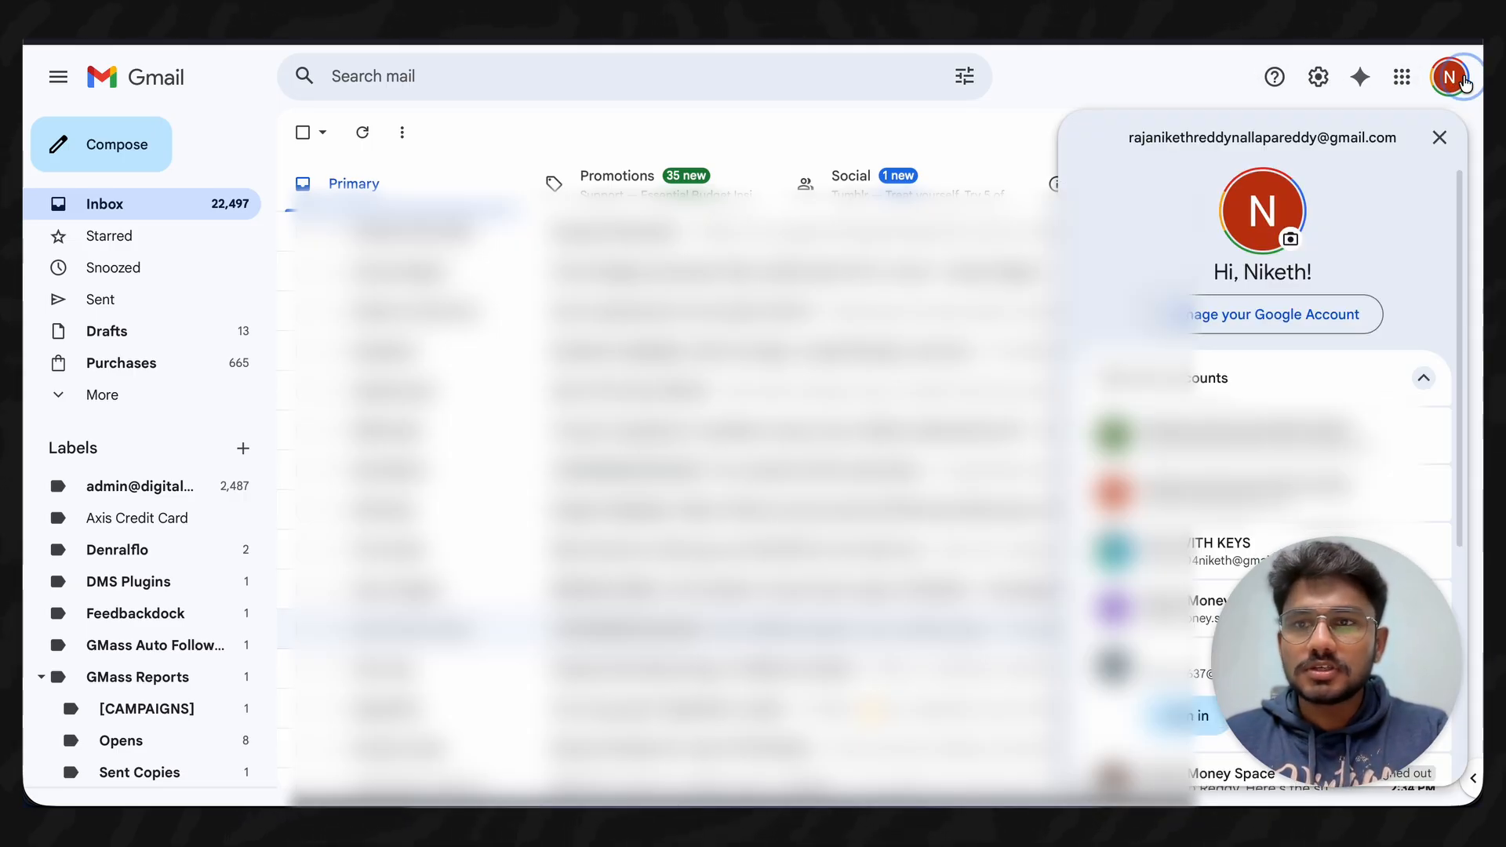
# - Search Google Account settings for 'app pass' and open App passwords
pyautogui.click(1255, 317)
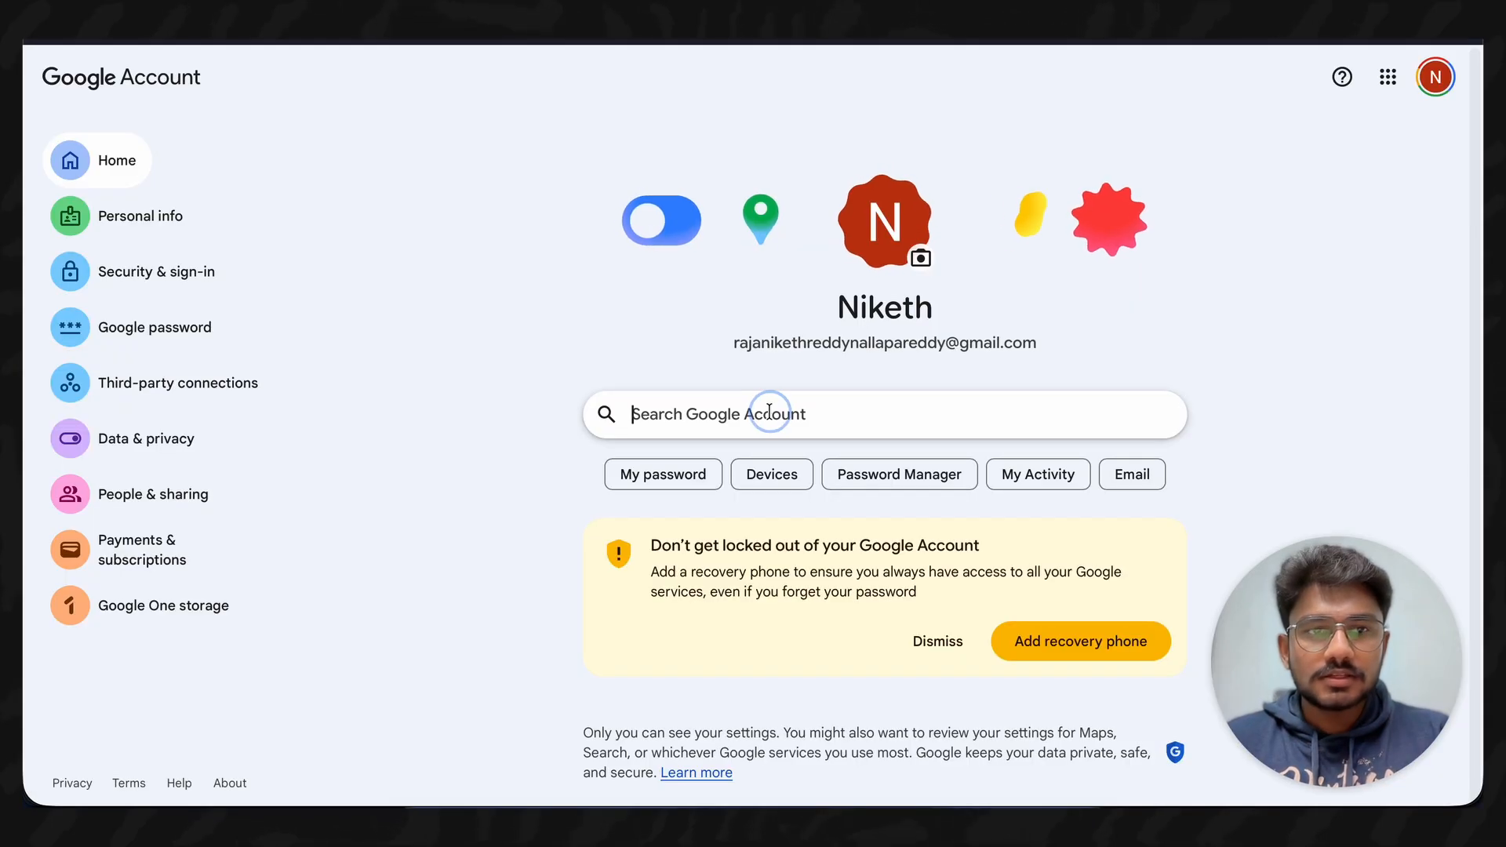
pyautogui.write('app')
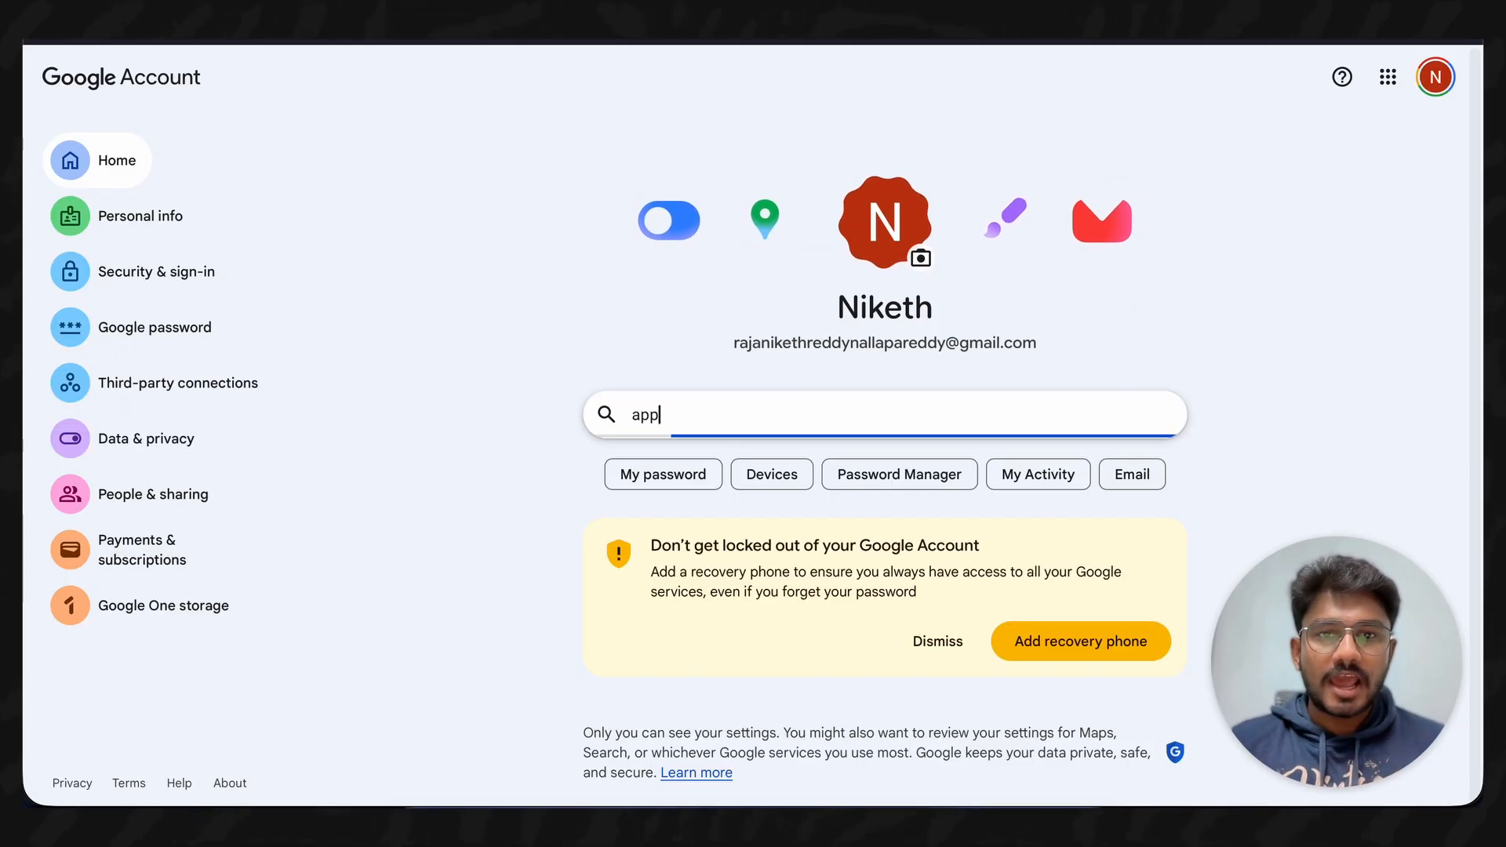
pyautogui.write(' pass')
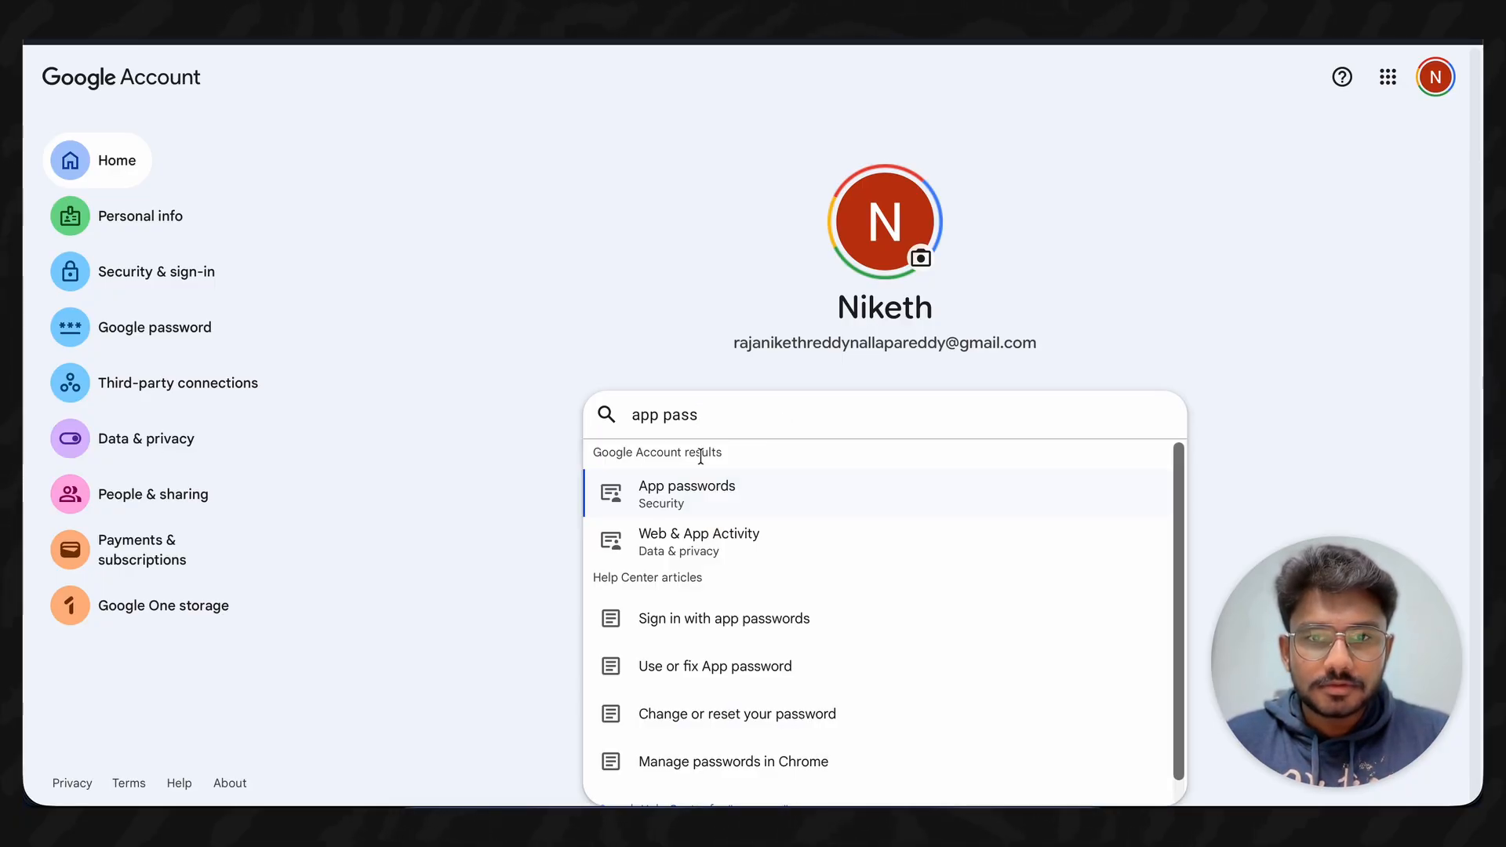
pyautogui.click(738, 491)
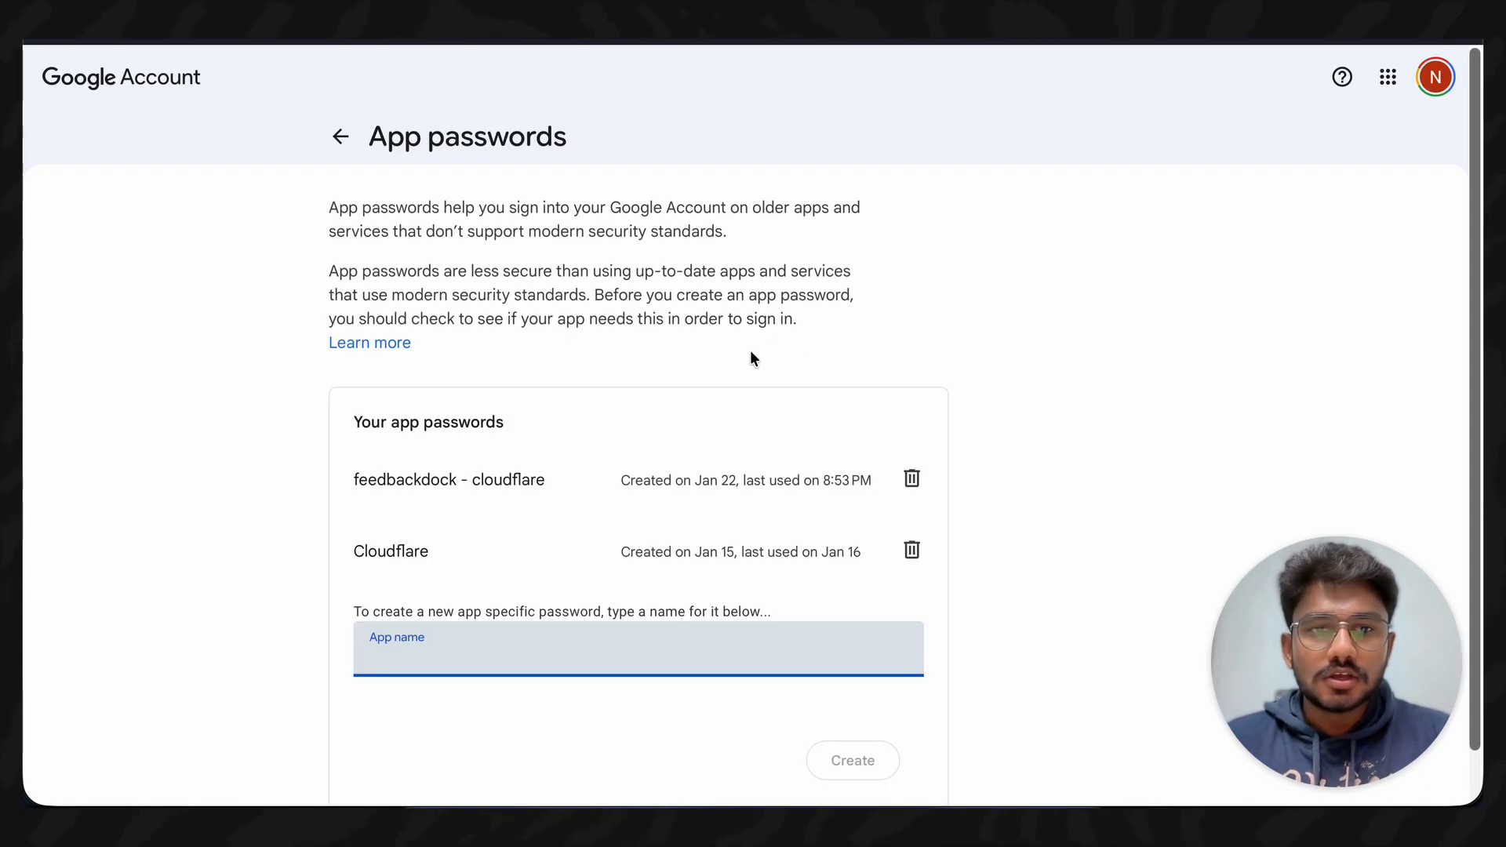
pyautogui.scroll(-1, 678, 425)
pyautogui.scroll(1, 680, 426)
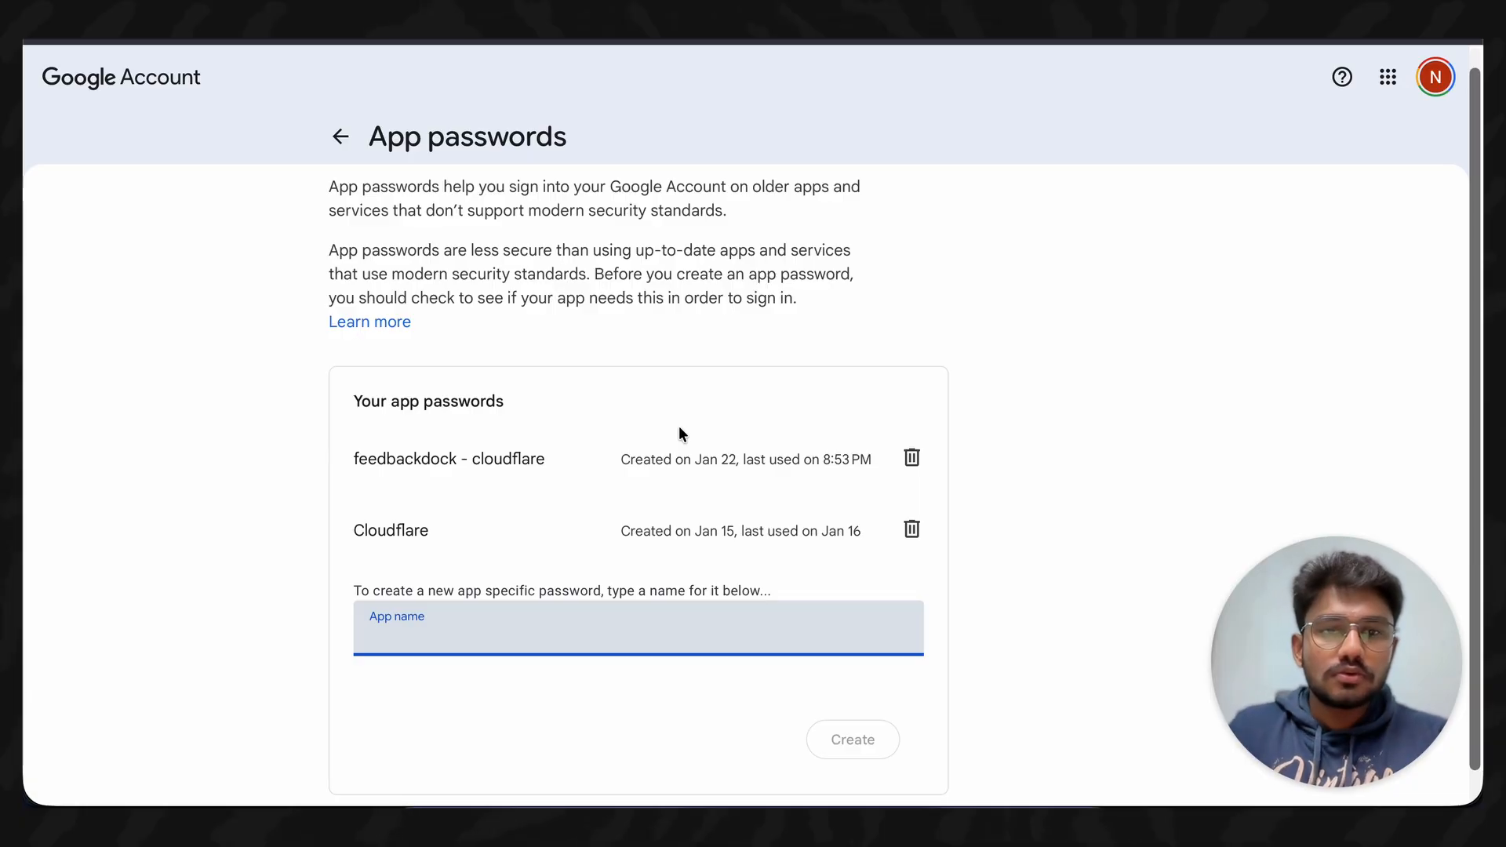
pyautogui.scroll(-1, 635, 584)
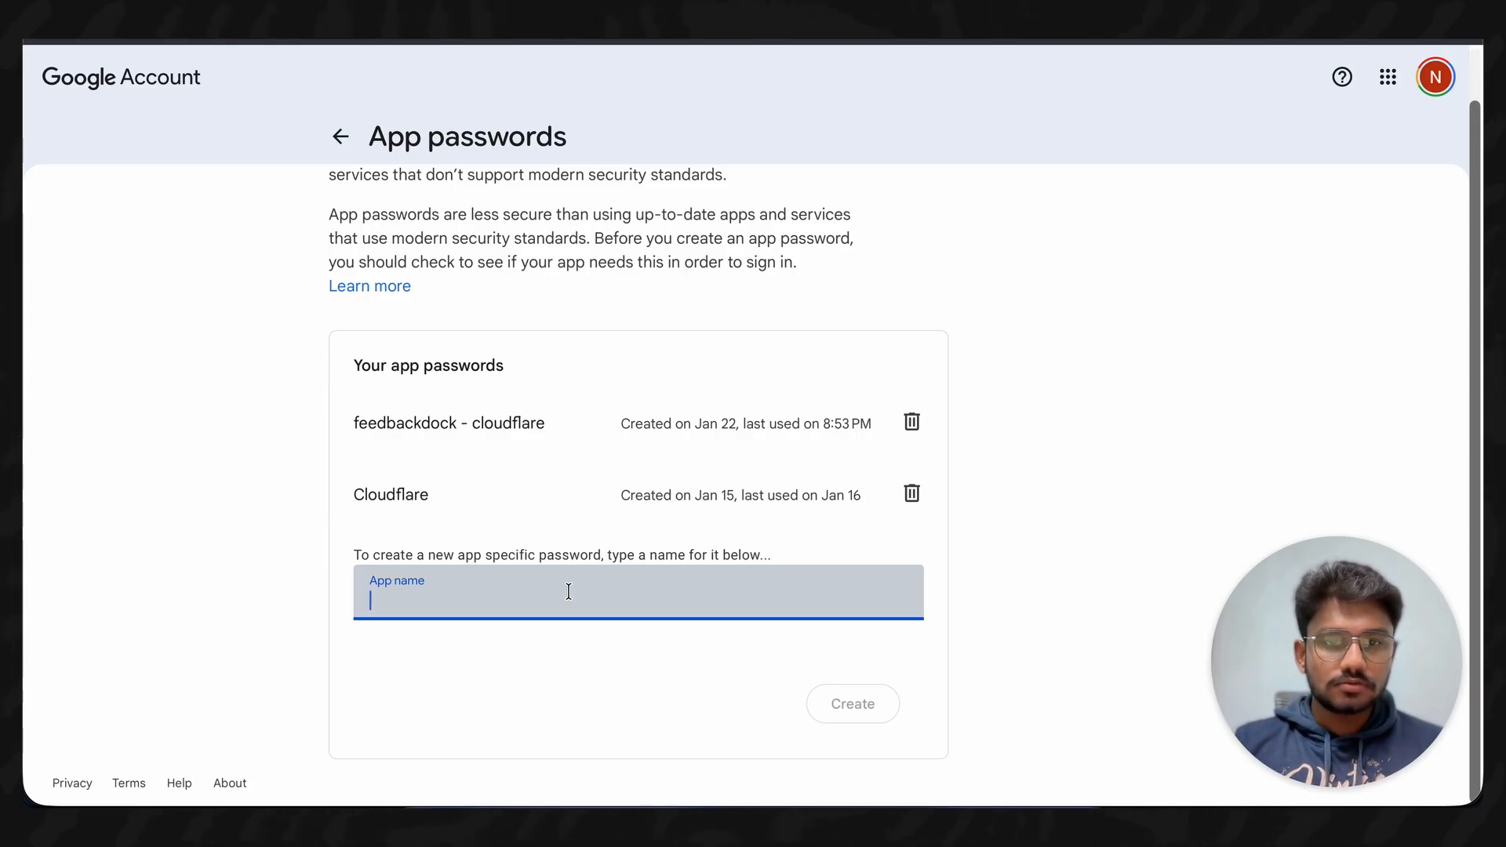
# - Create an app password named 'demo', copy it, and return to Gmail
pyautogui.write('demo')
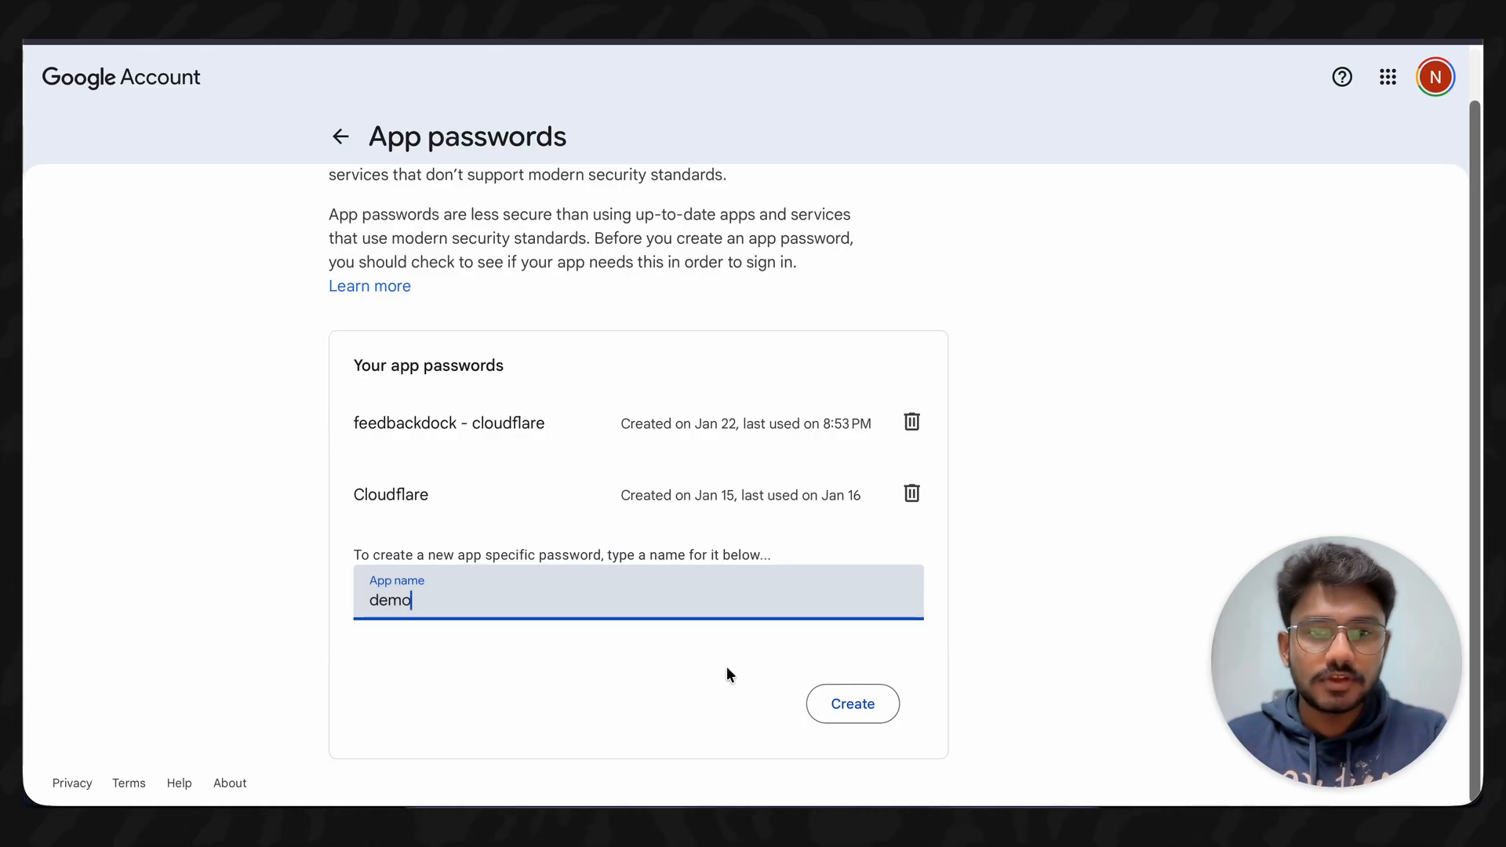
pyautogui.click(843, 706)
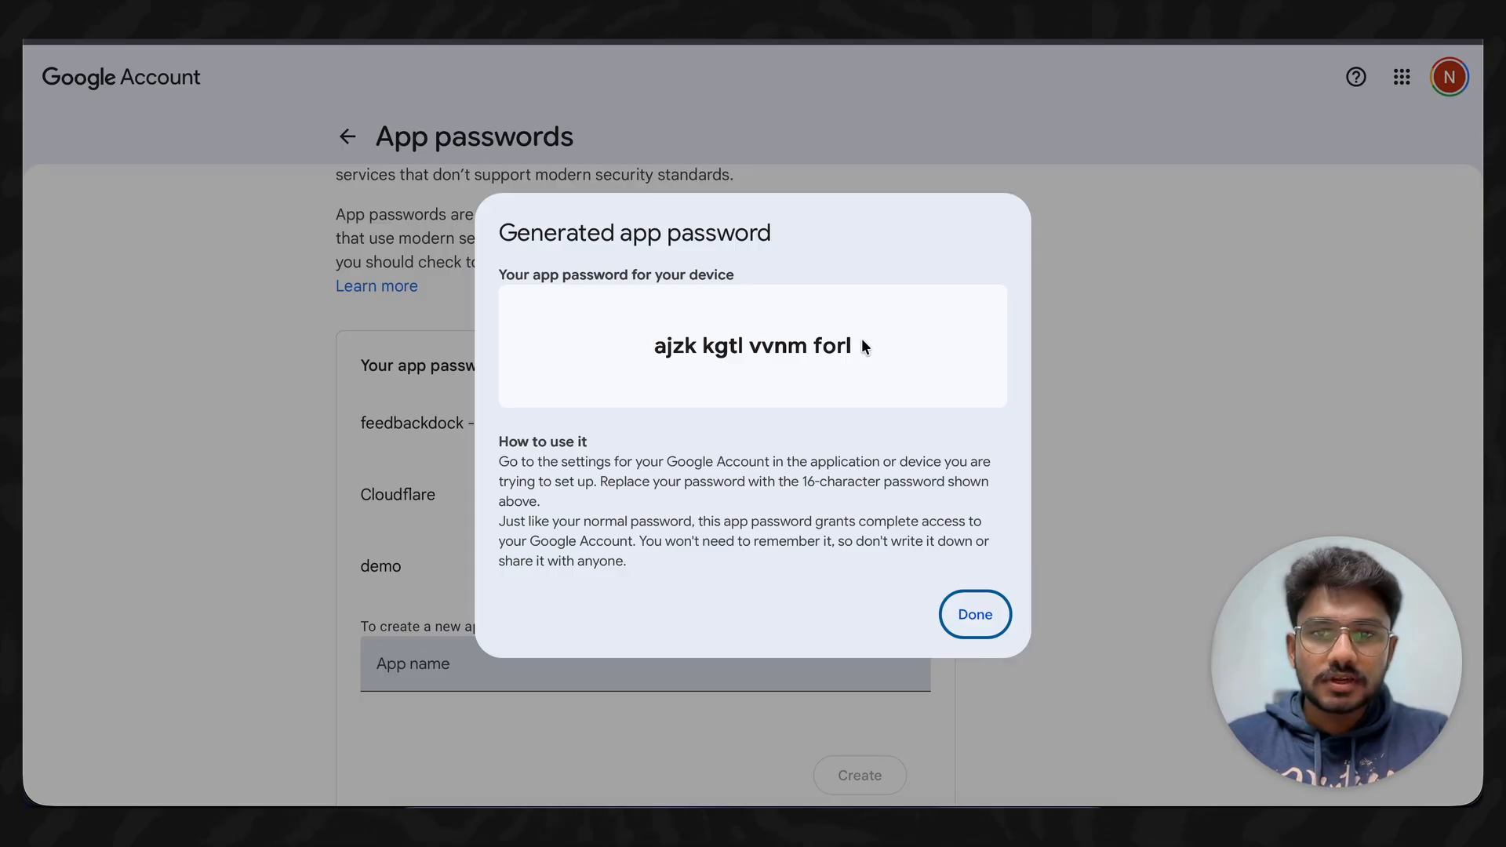
pyautogui.moveTo(862, 345); pyautogui.dragTo(651, 346)
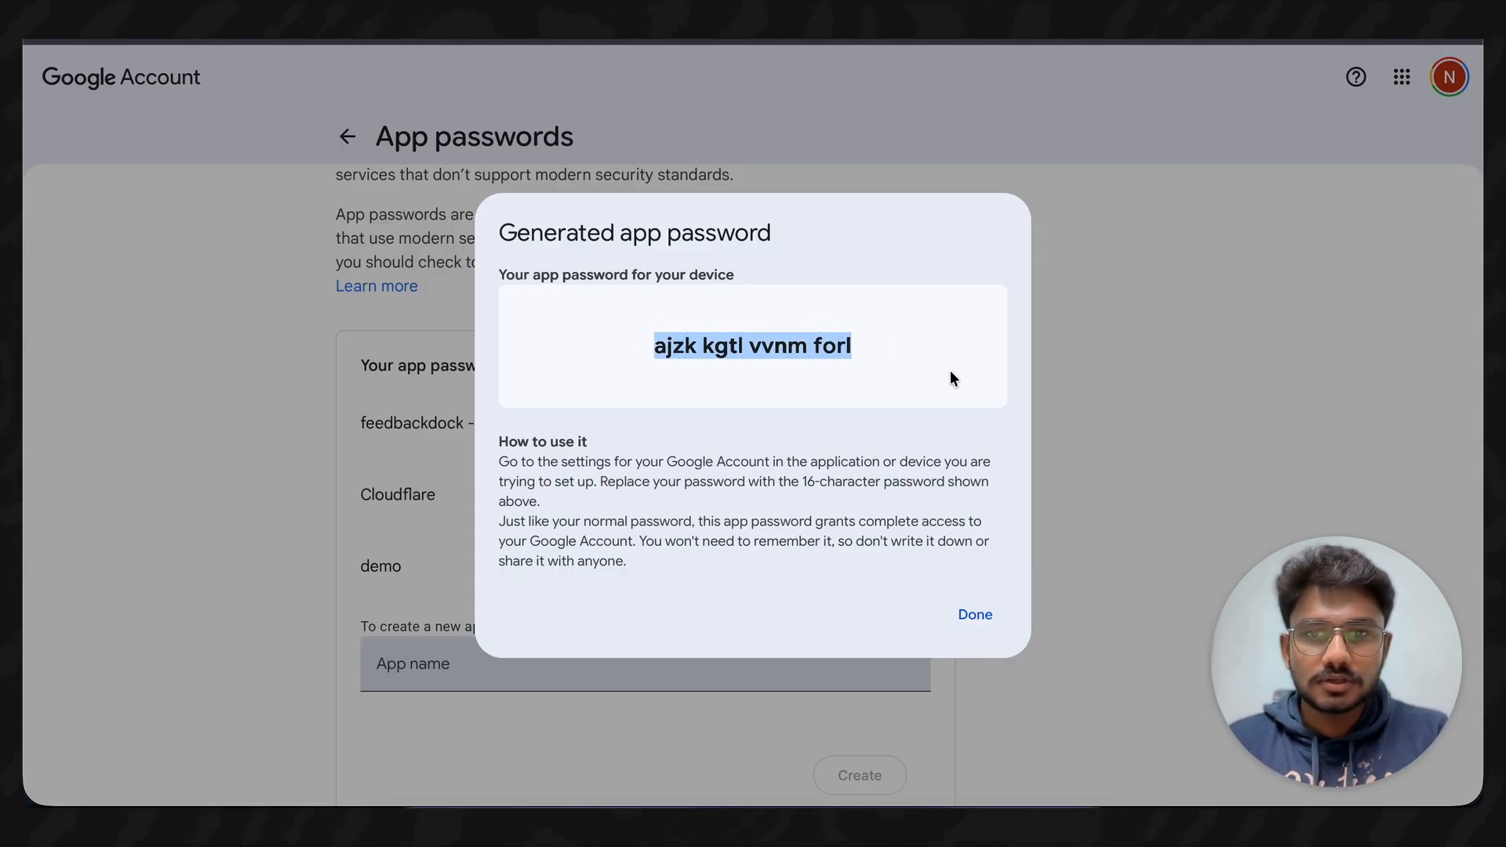
pyautogui.click(928, 357)
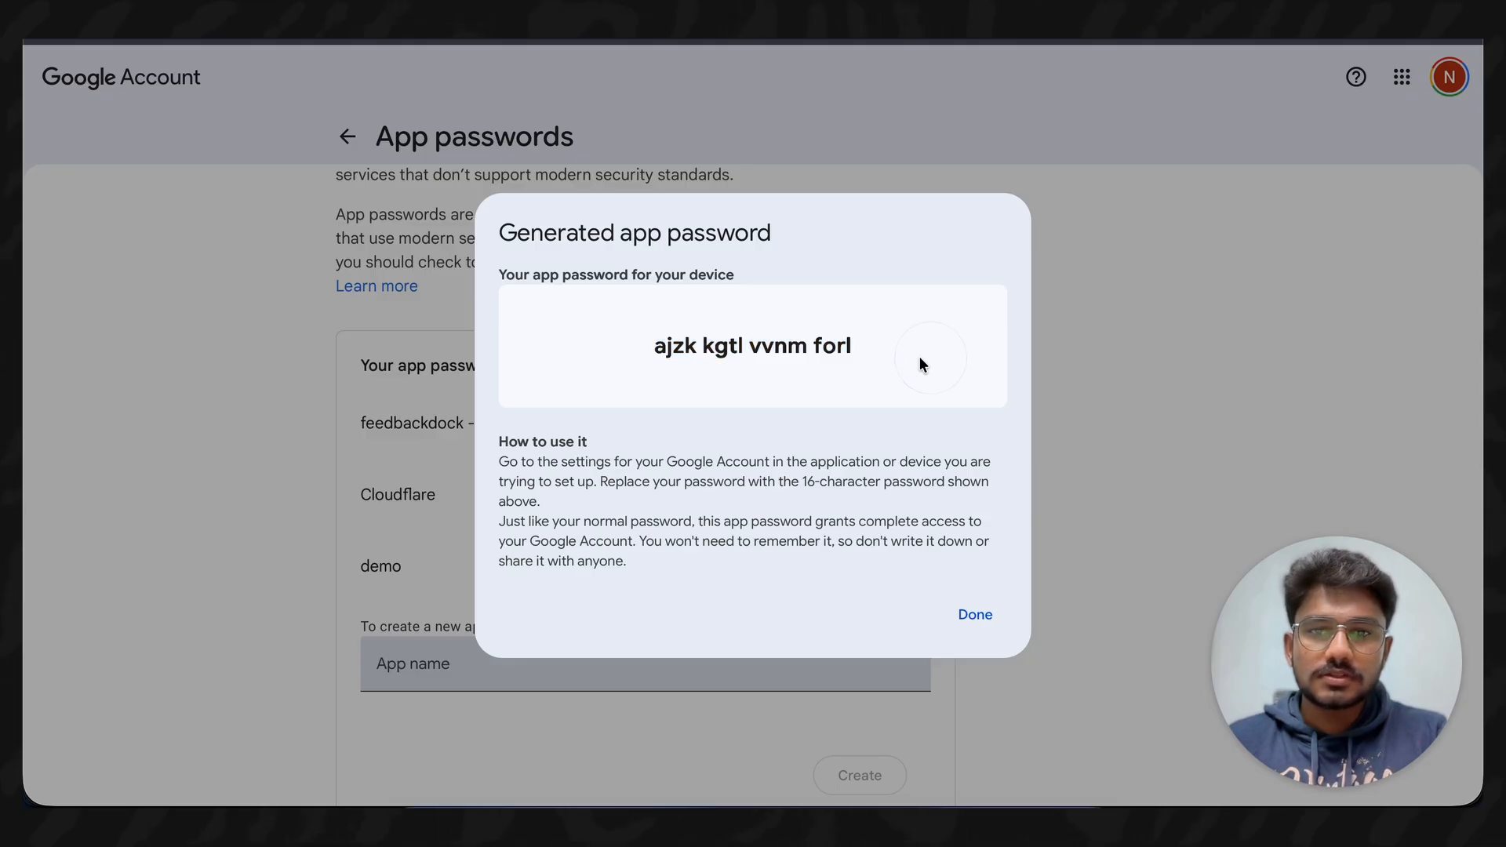
pyautogui.click(987, 622)
pyautogui.click(1234, 33)
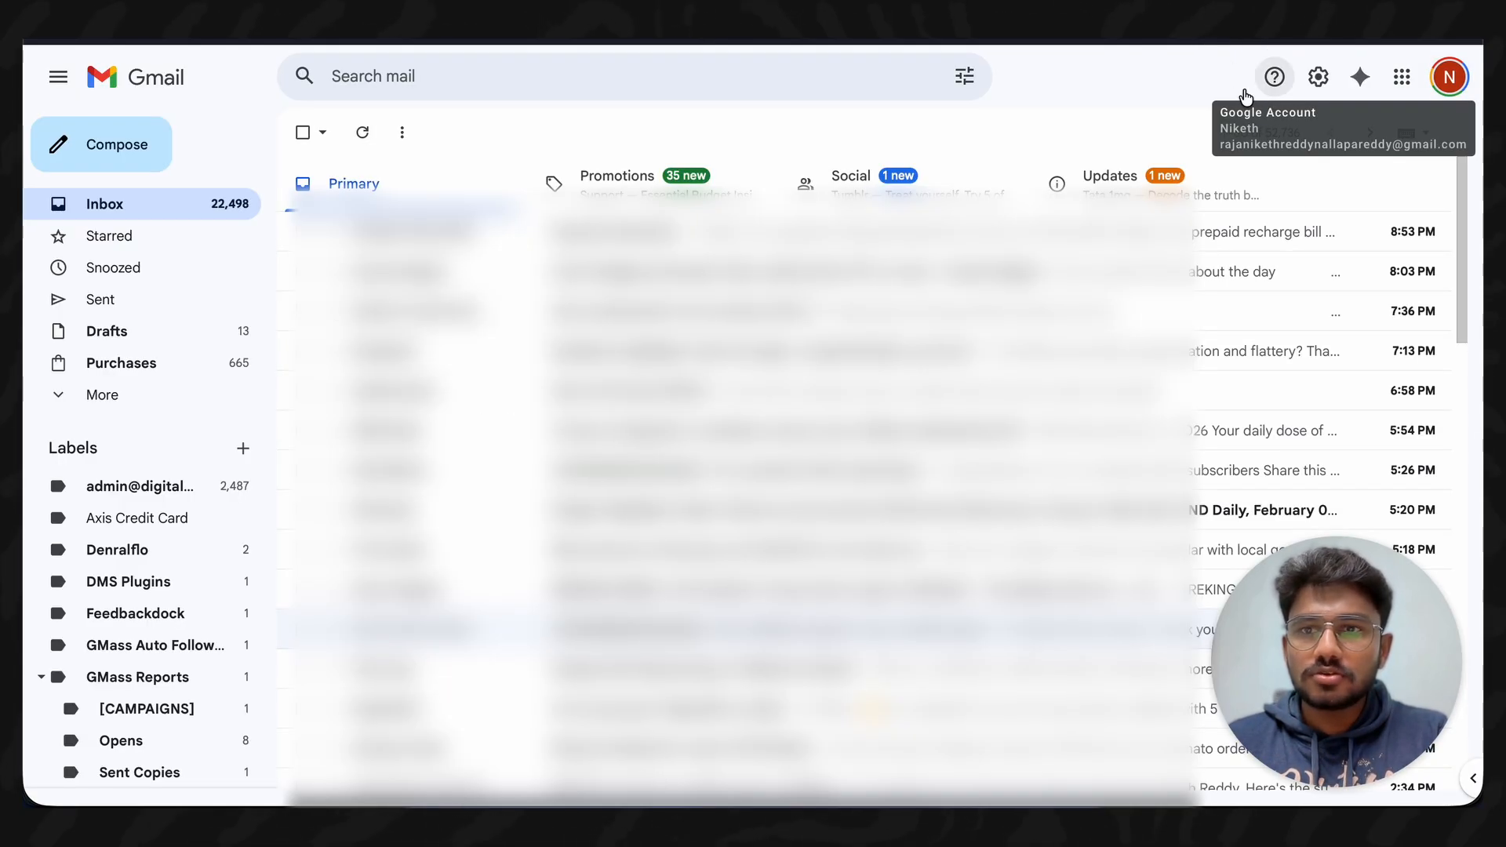
# - Go to Gmail's Accounts and Import settings and start adding another Send mail as address
pyautogui.click(1318, 76)
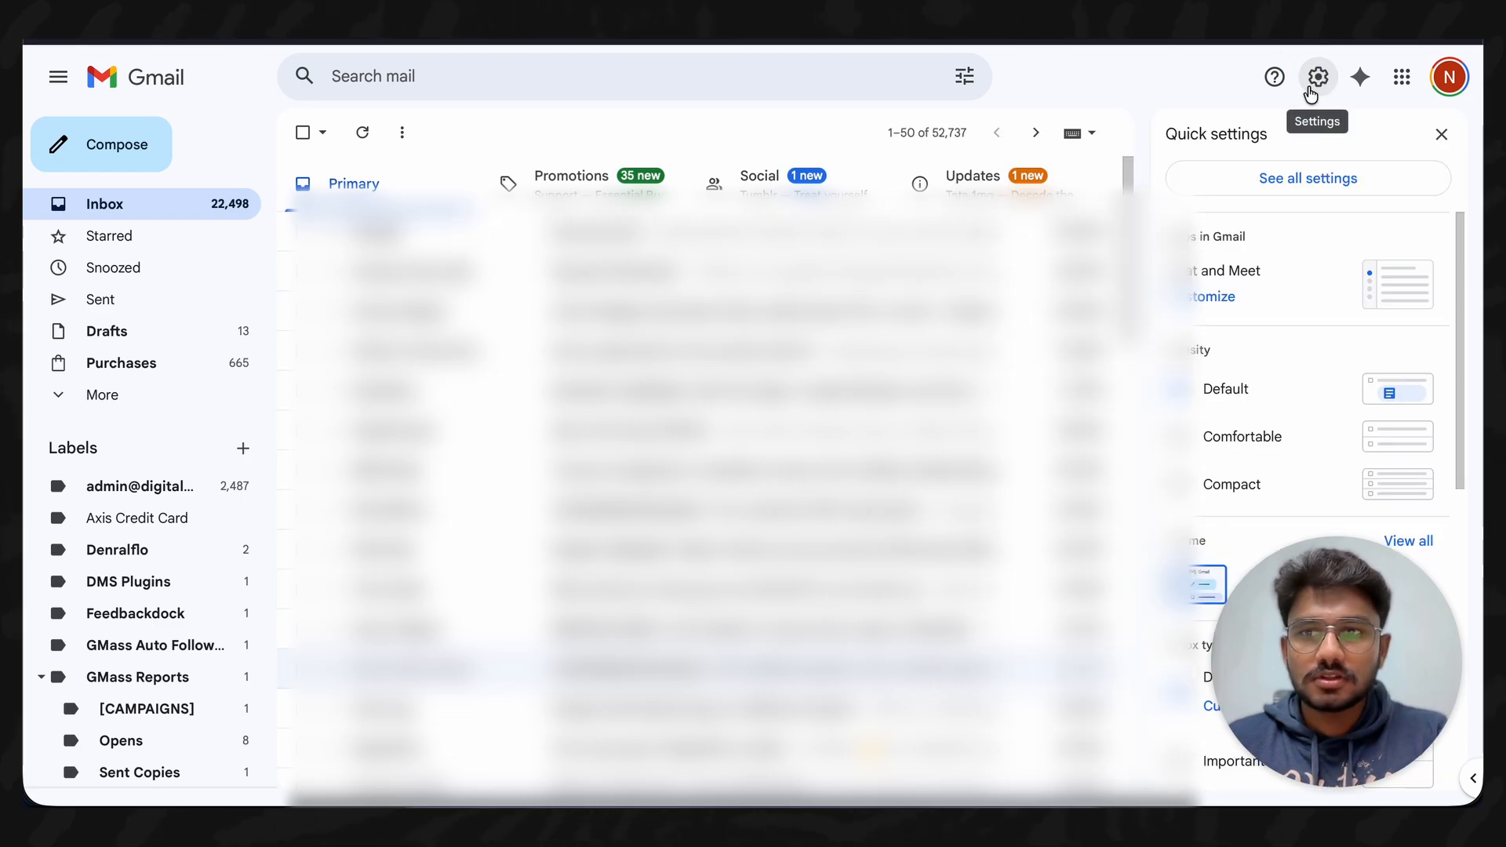
pyautogui.click(1297, 180)
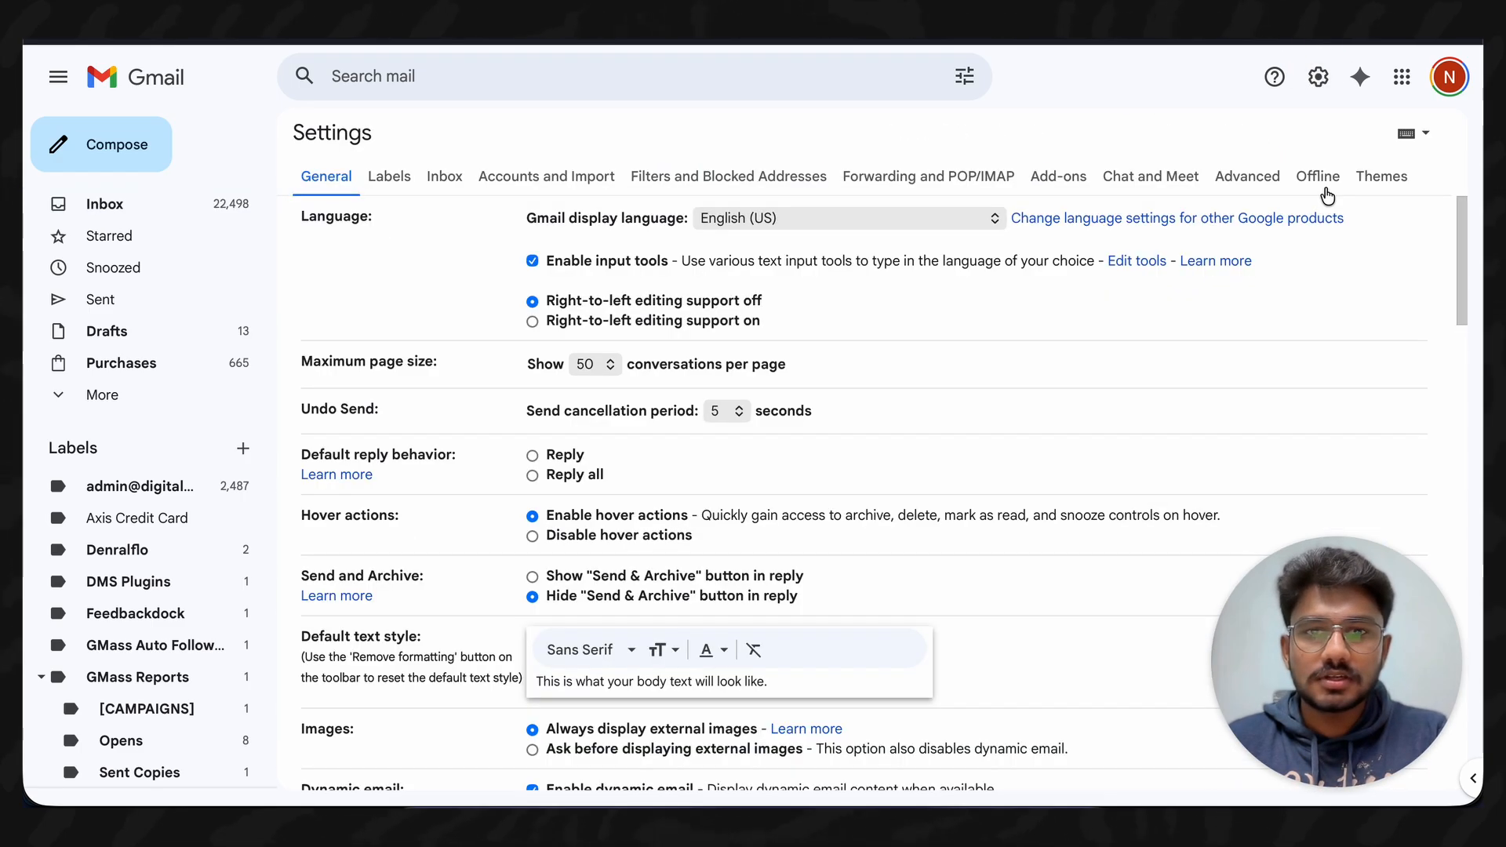
pyautogui.click(511, 177)
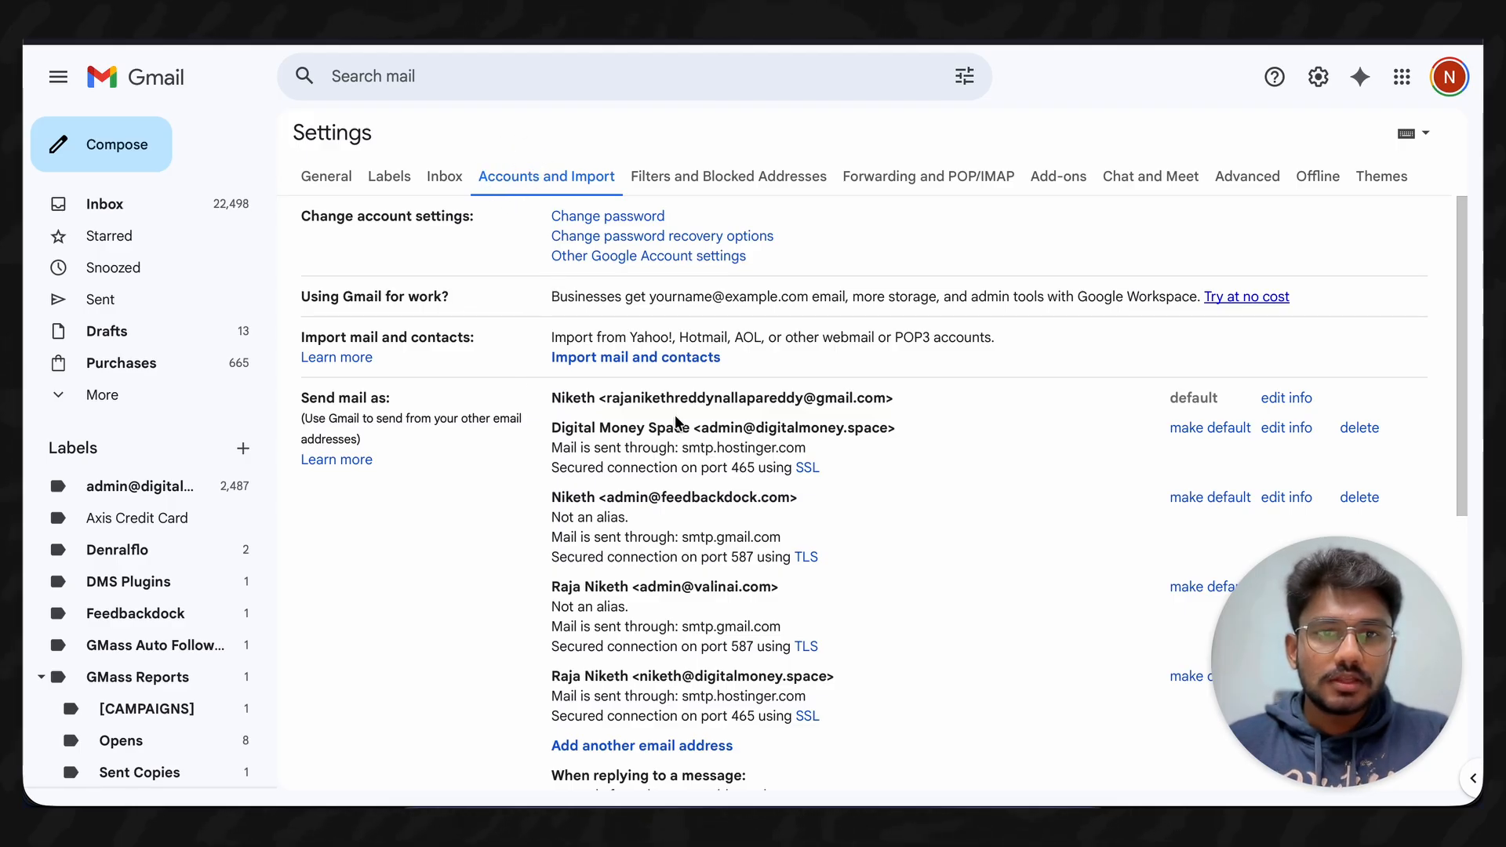
pyautogui.moveTo(307, 395); pyautogui.dragTo(380, 396)
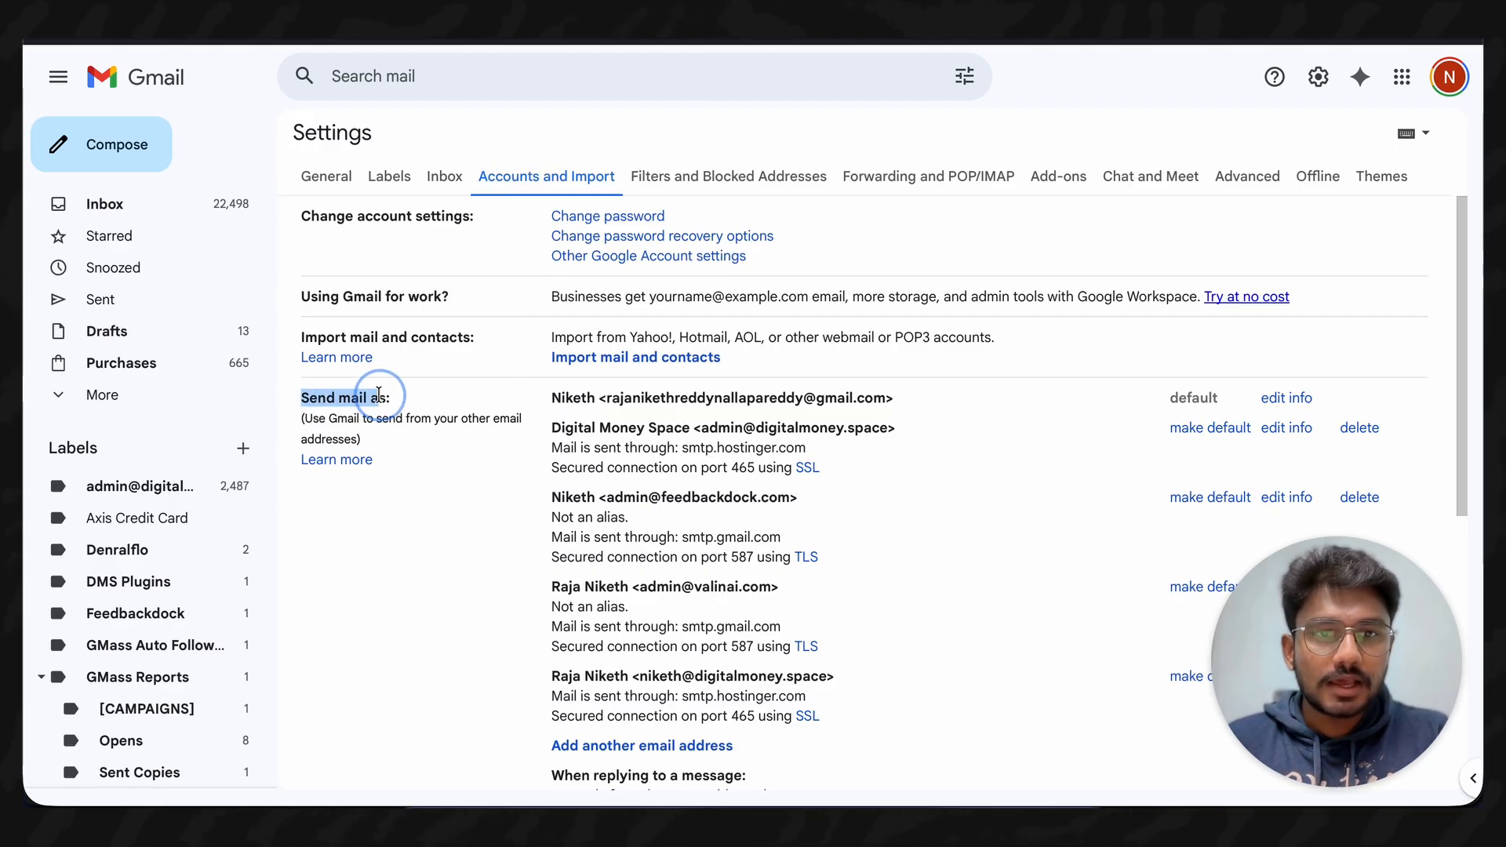
pyautogui.click(456, 411)
pyautogui.scroll(-1, 493, 544)
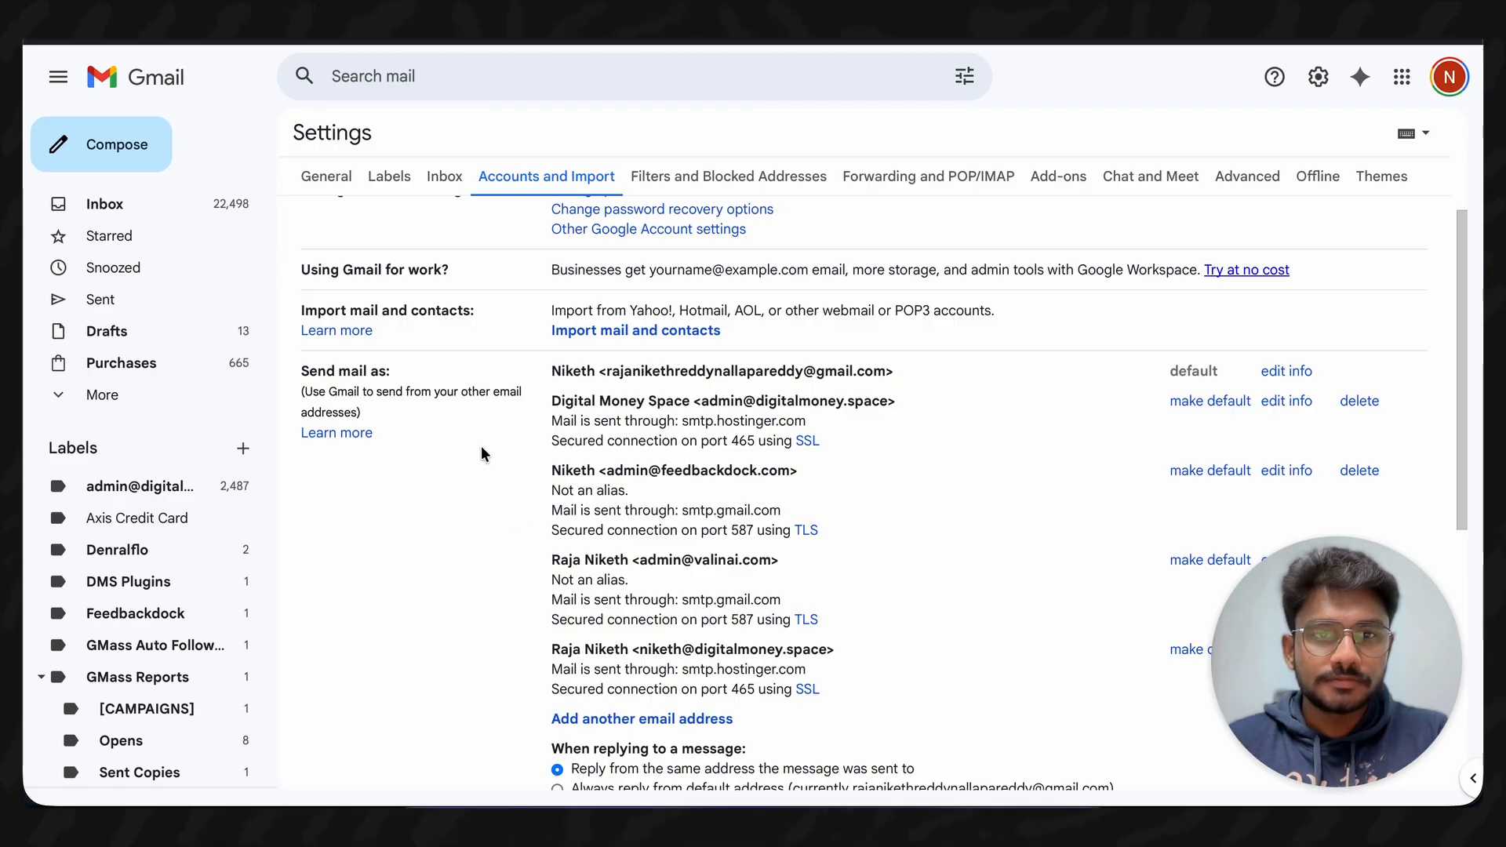
pyautogui.click(609, 720)
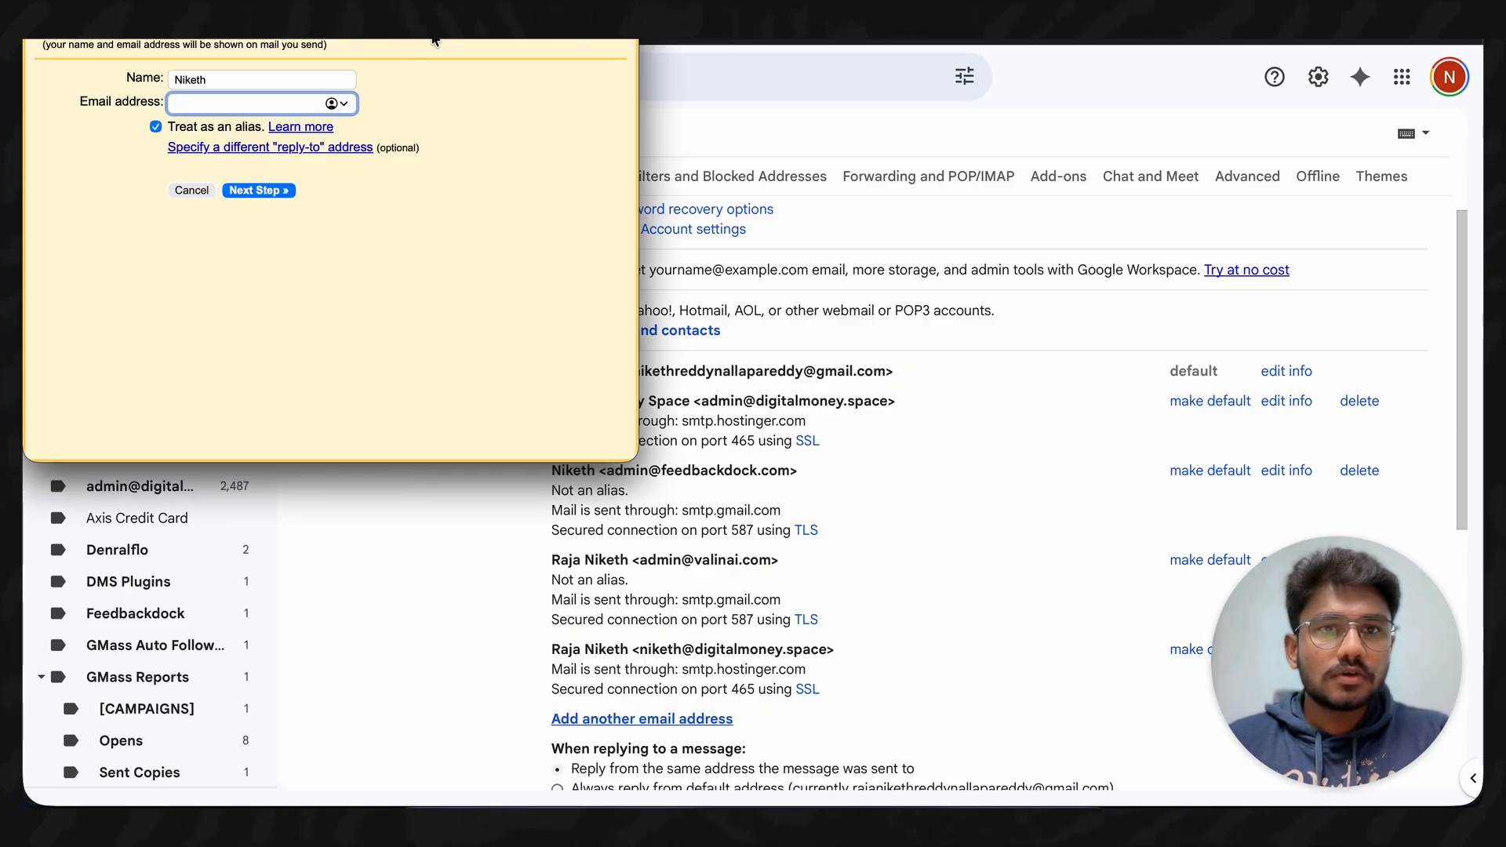
# - Enter the feedbackdock.com custom address, untick Treat as an alias, and go to the SMTP step
pyautogui.moveTo(436, 40); pyautogui.dragTo(526, 97)
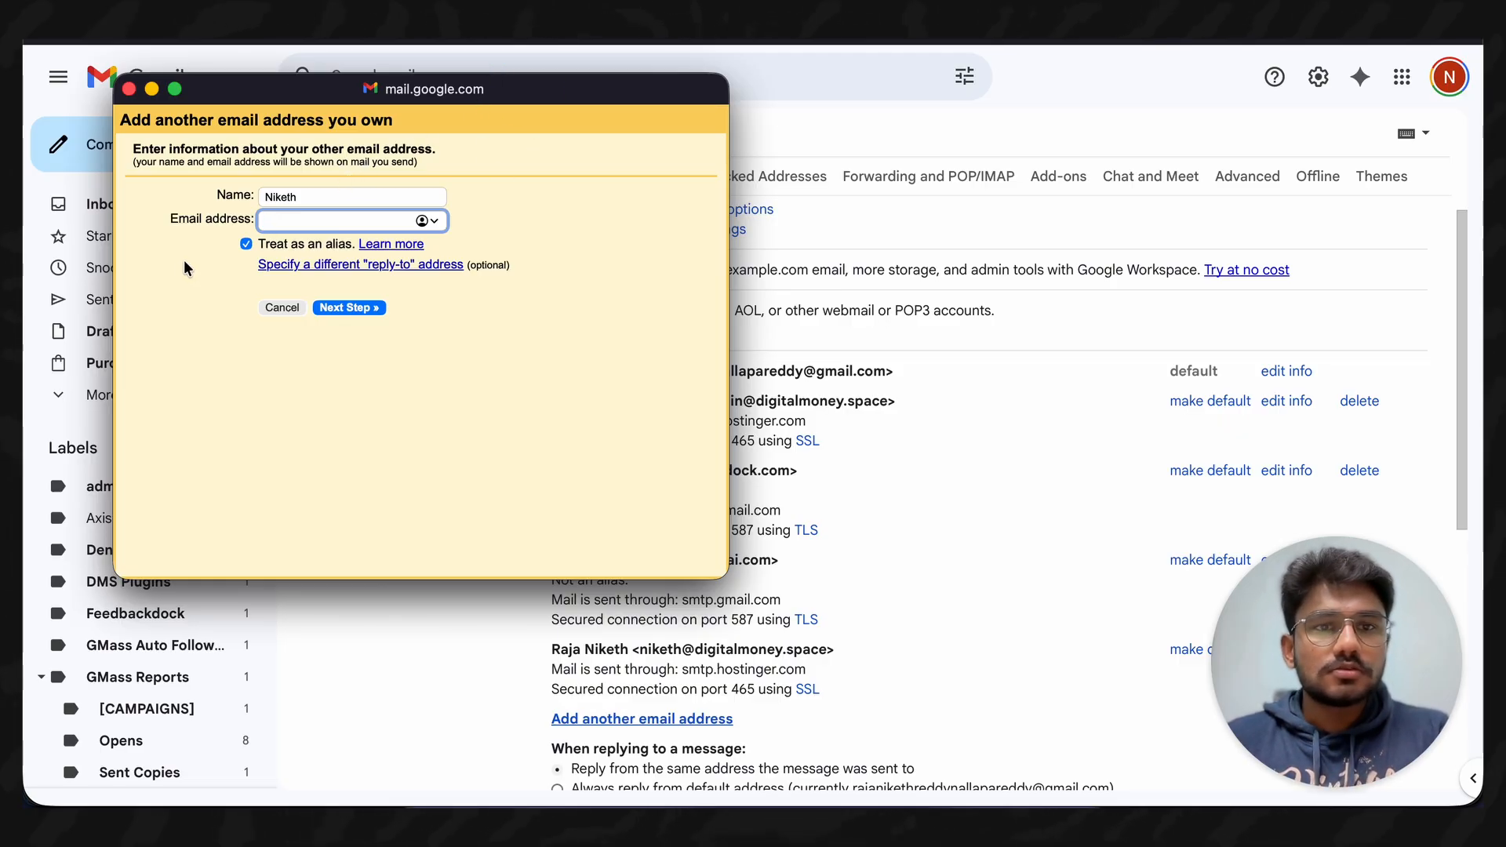
pyautogui.moveTo(301, 198); pyautogui.dragTo(265, 196)
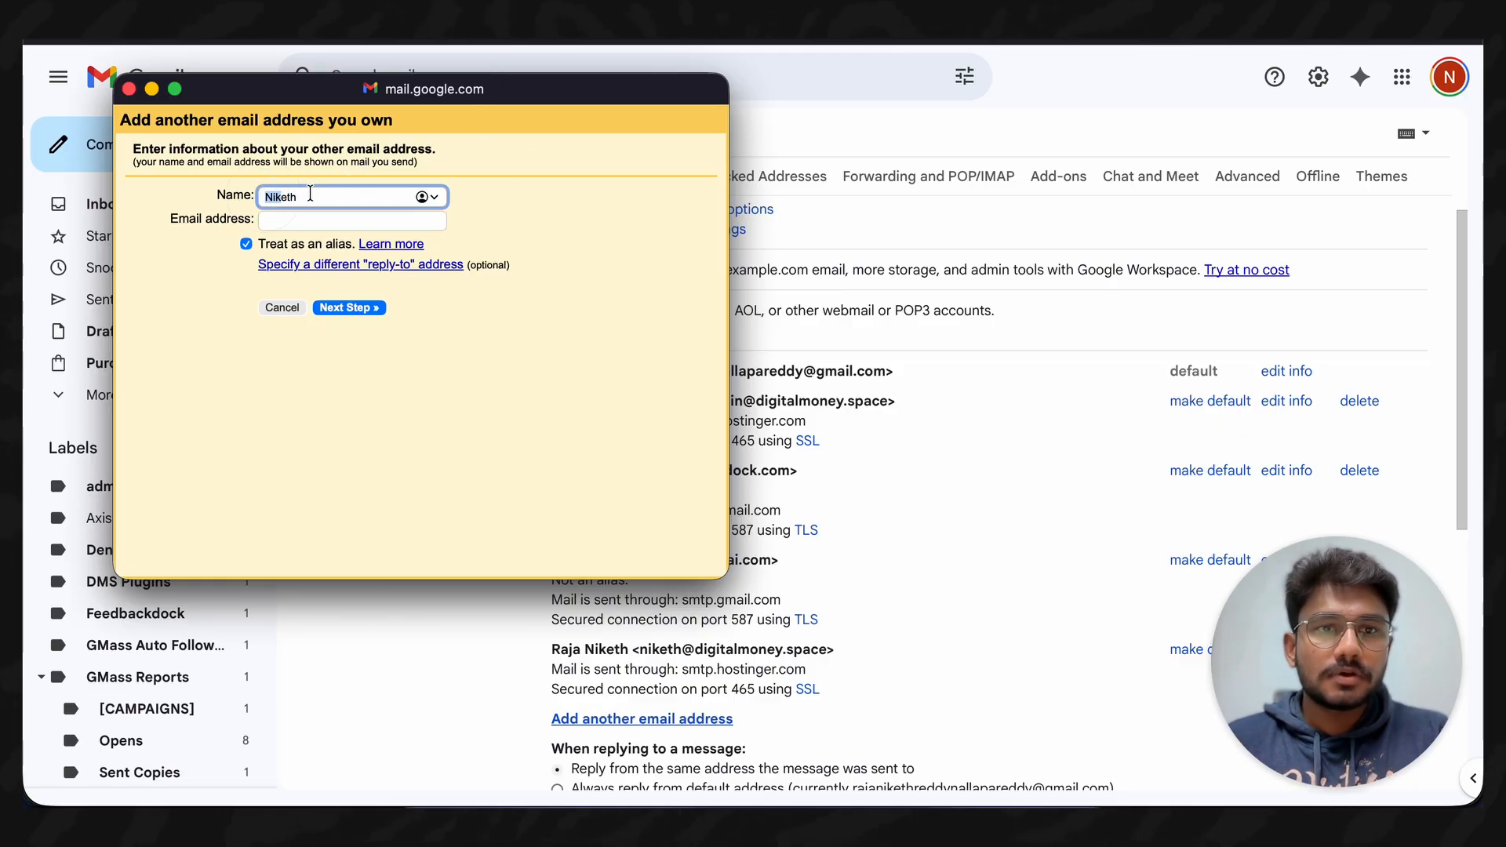
pyautogui.click(310, 194)
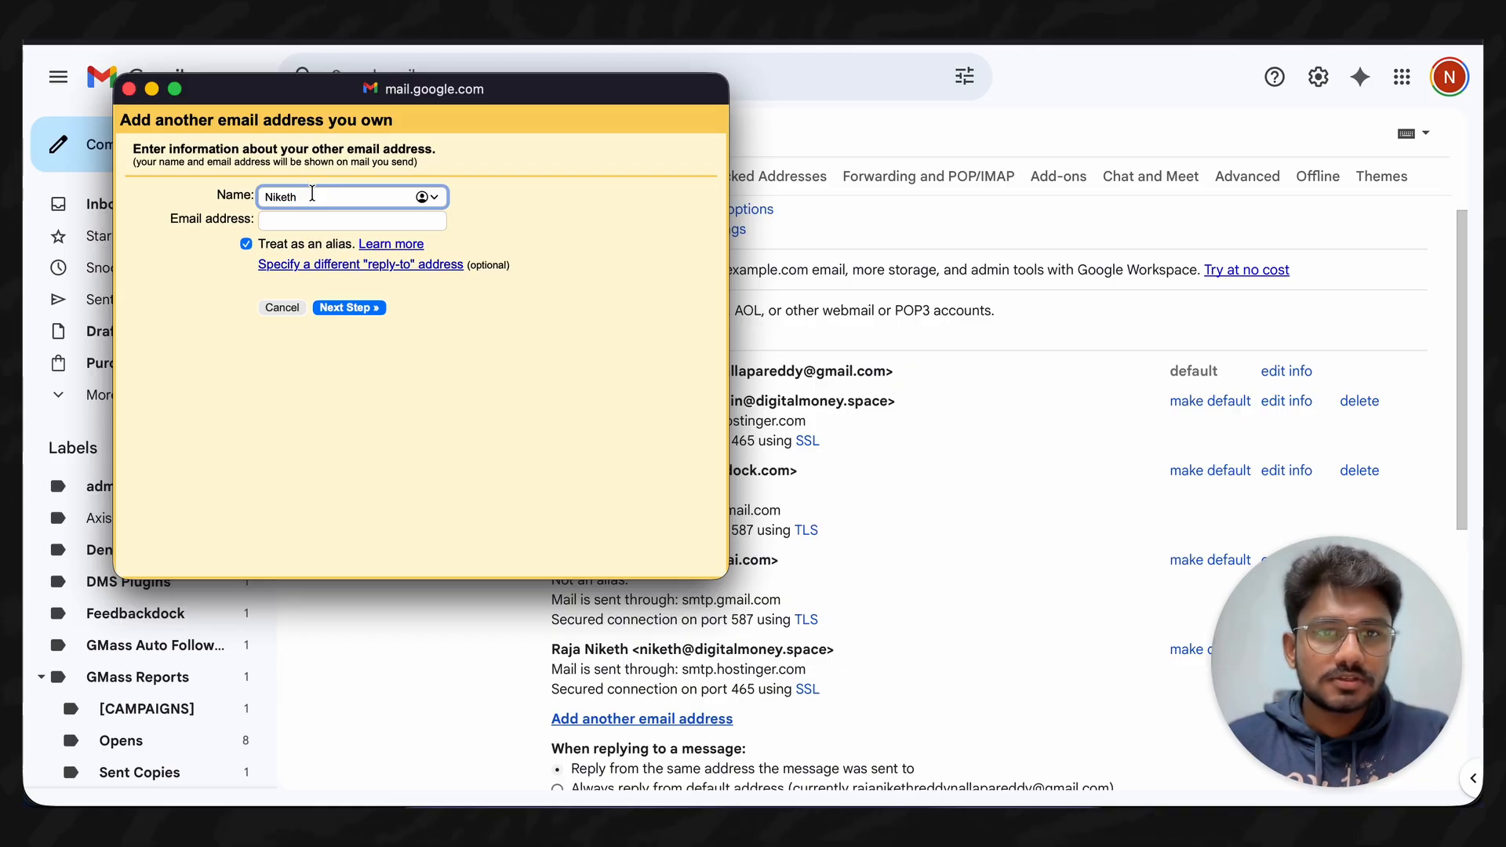
pyautogui.click(308, 221)
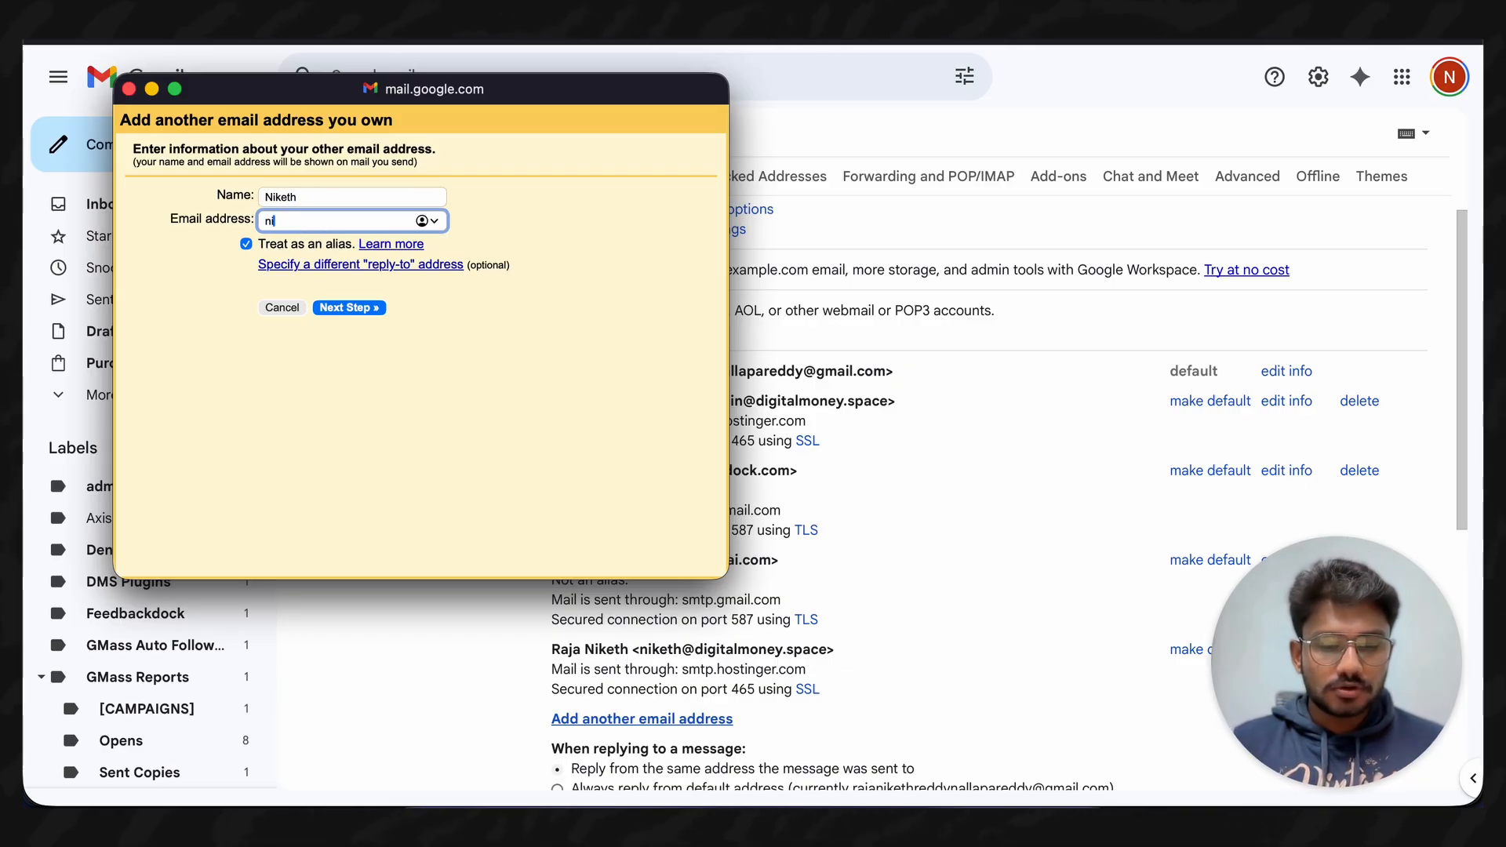
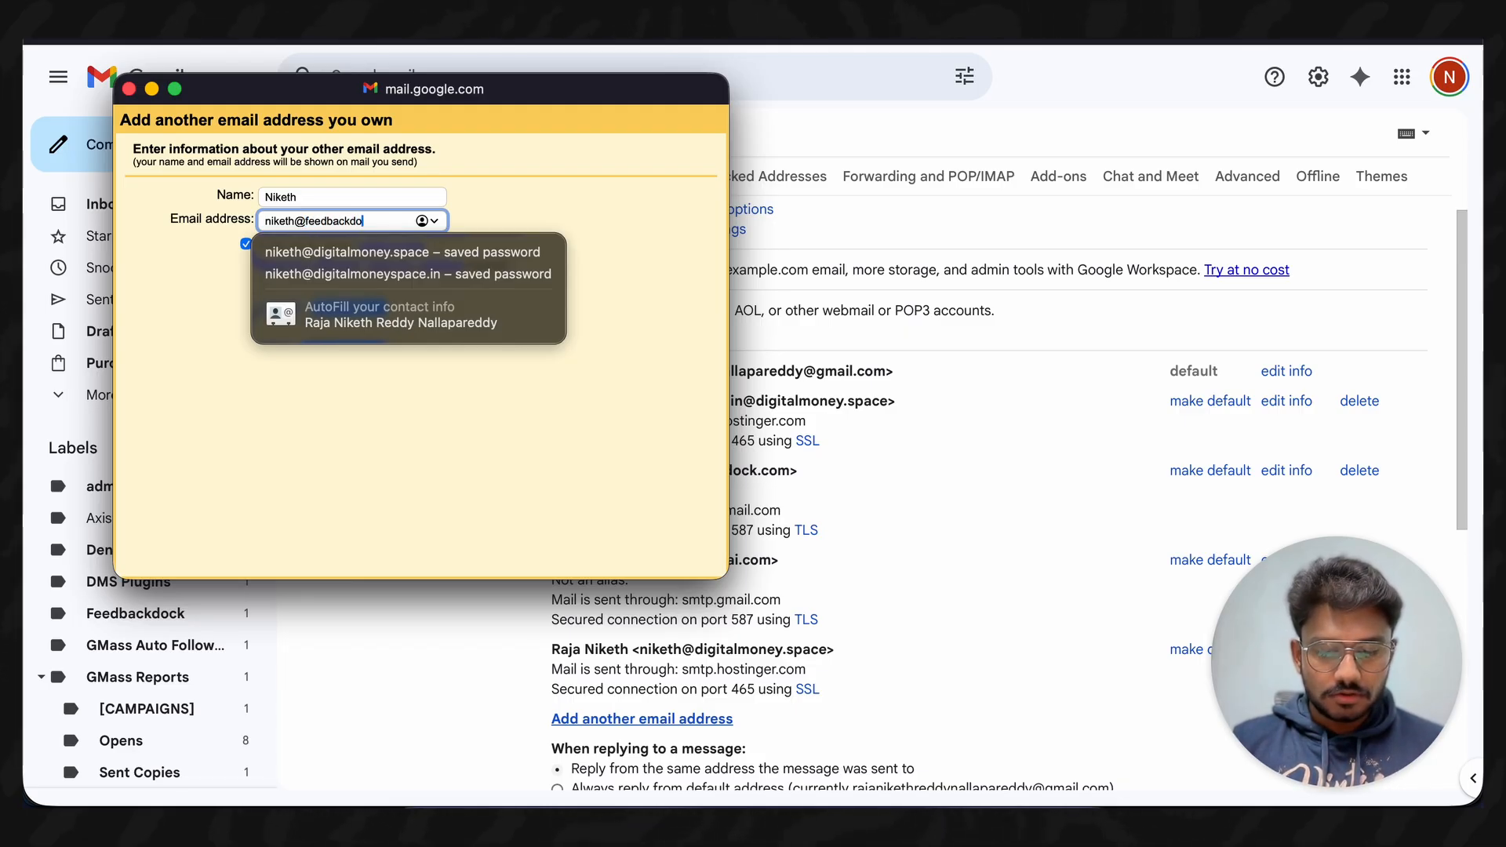
pyautogui.click(294, 418)
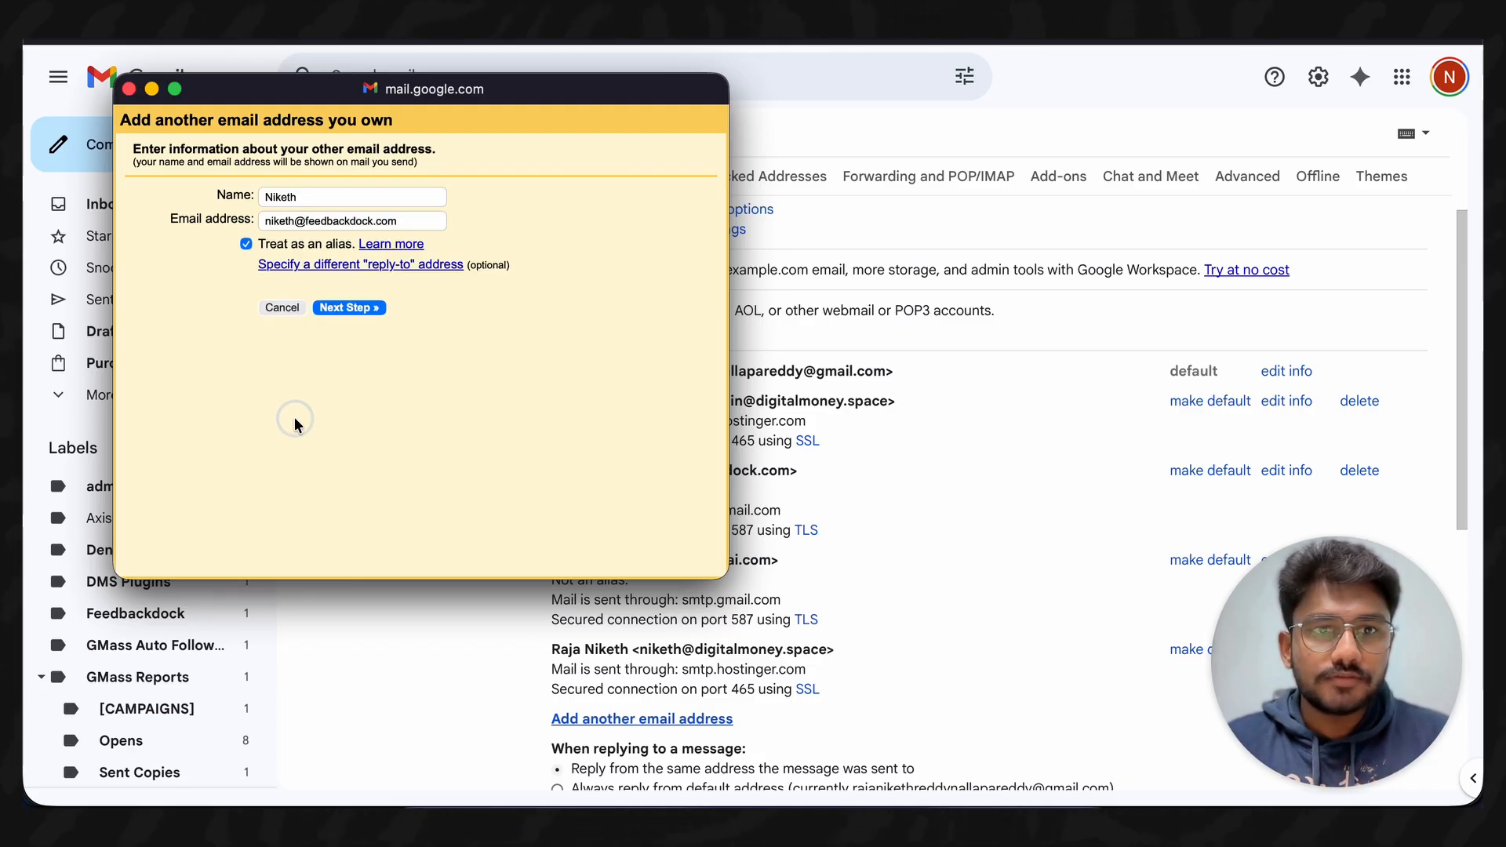
pyautogui.click(246, 245)
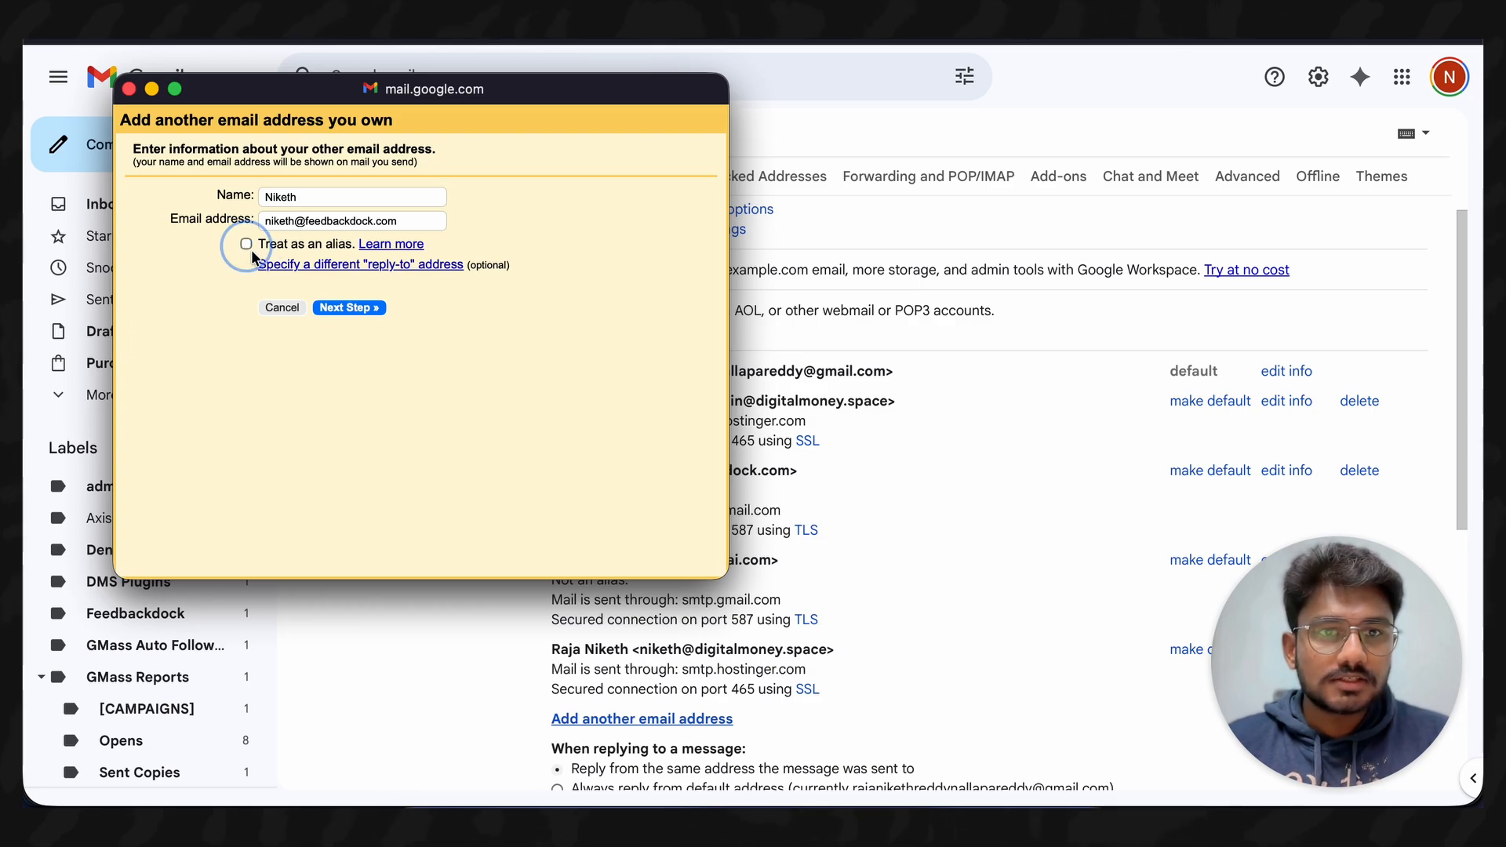
pyautogui.click(355, 307)
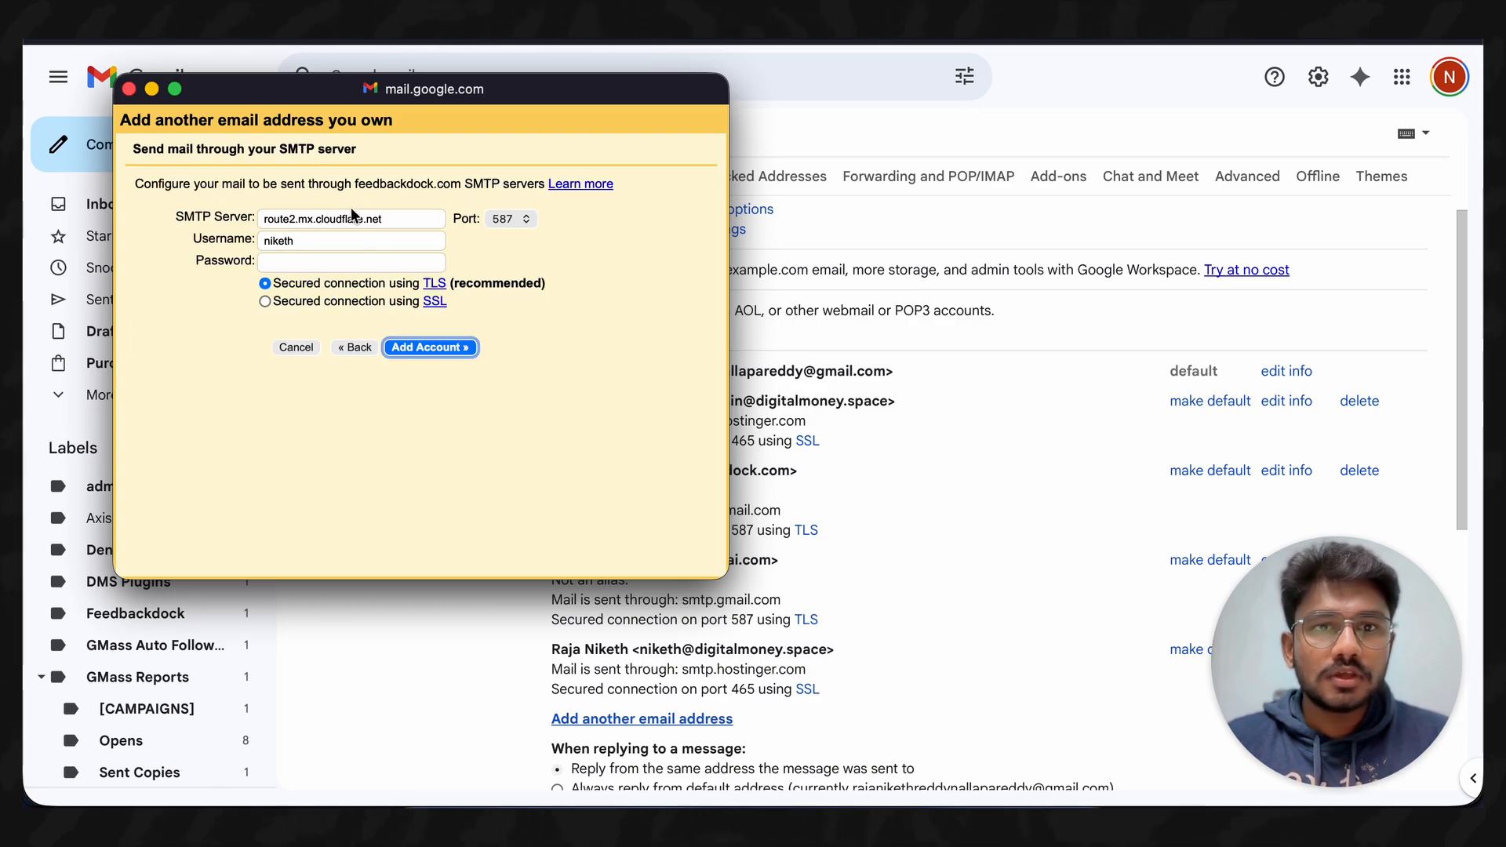
# - Fill in SMTP server 'stmp.gmail.com', the Gmail username and password, and submit
pyautogui.tripleClick(321, 219)
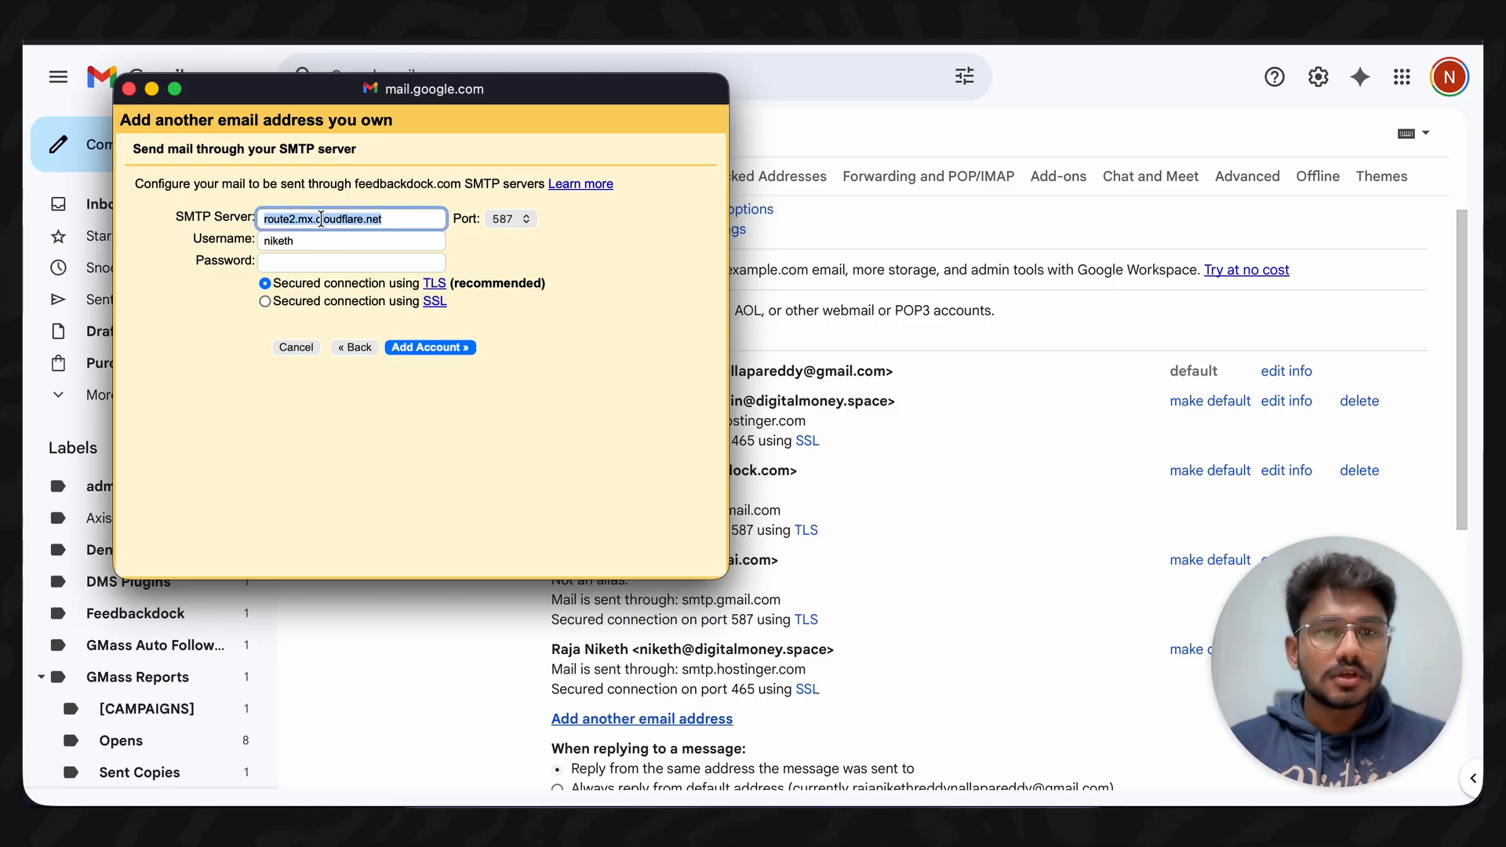
pyautogui.write('st')
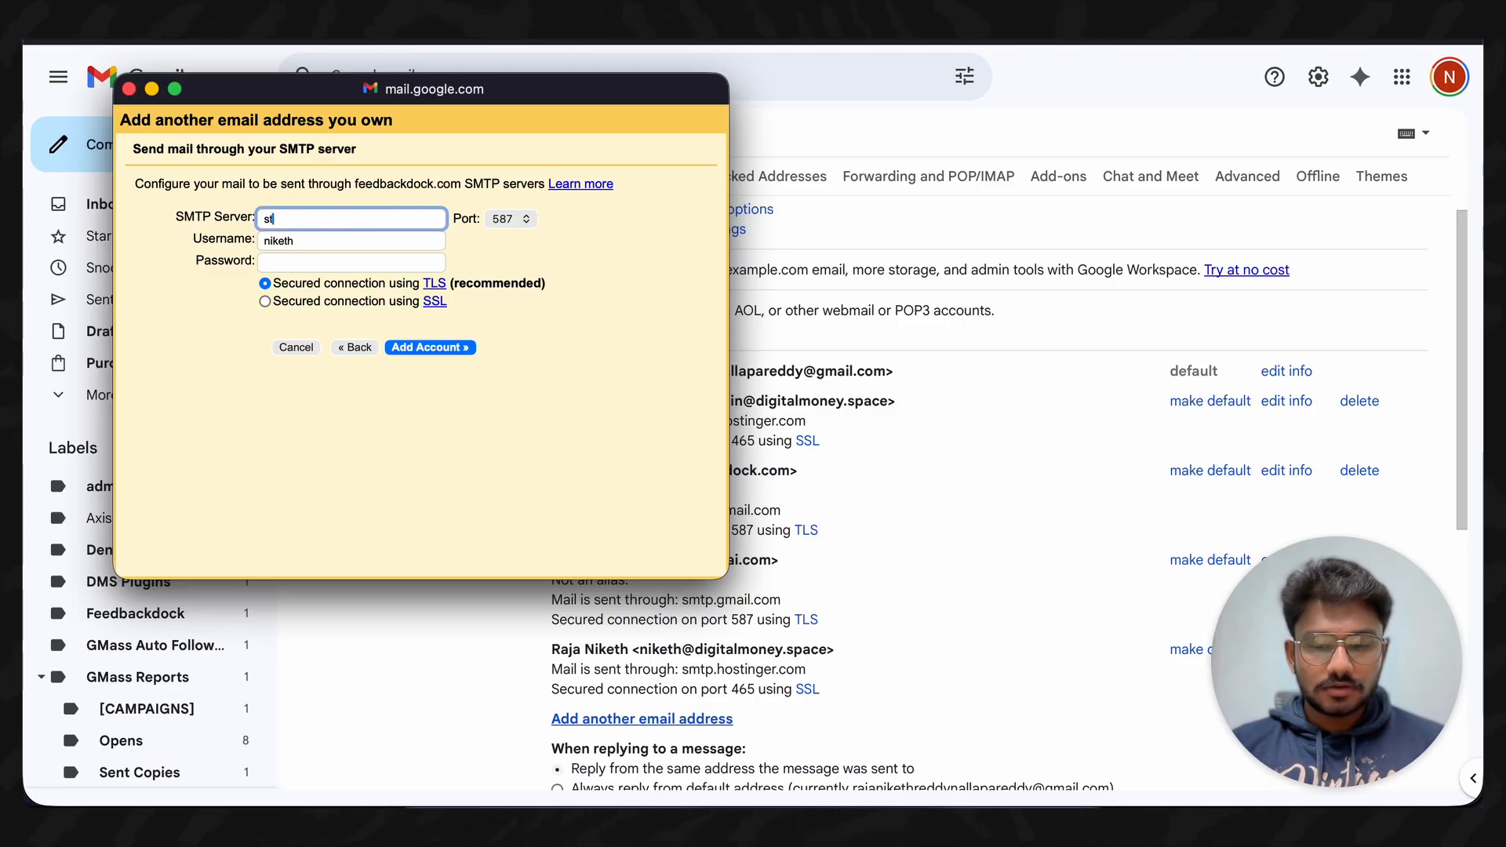
pyautogui.write('mp')
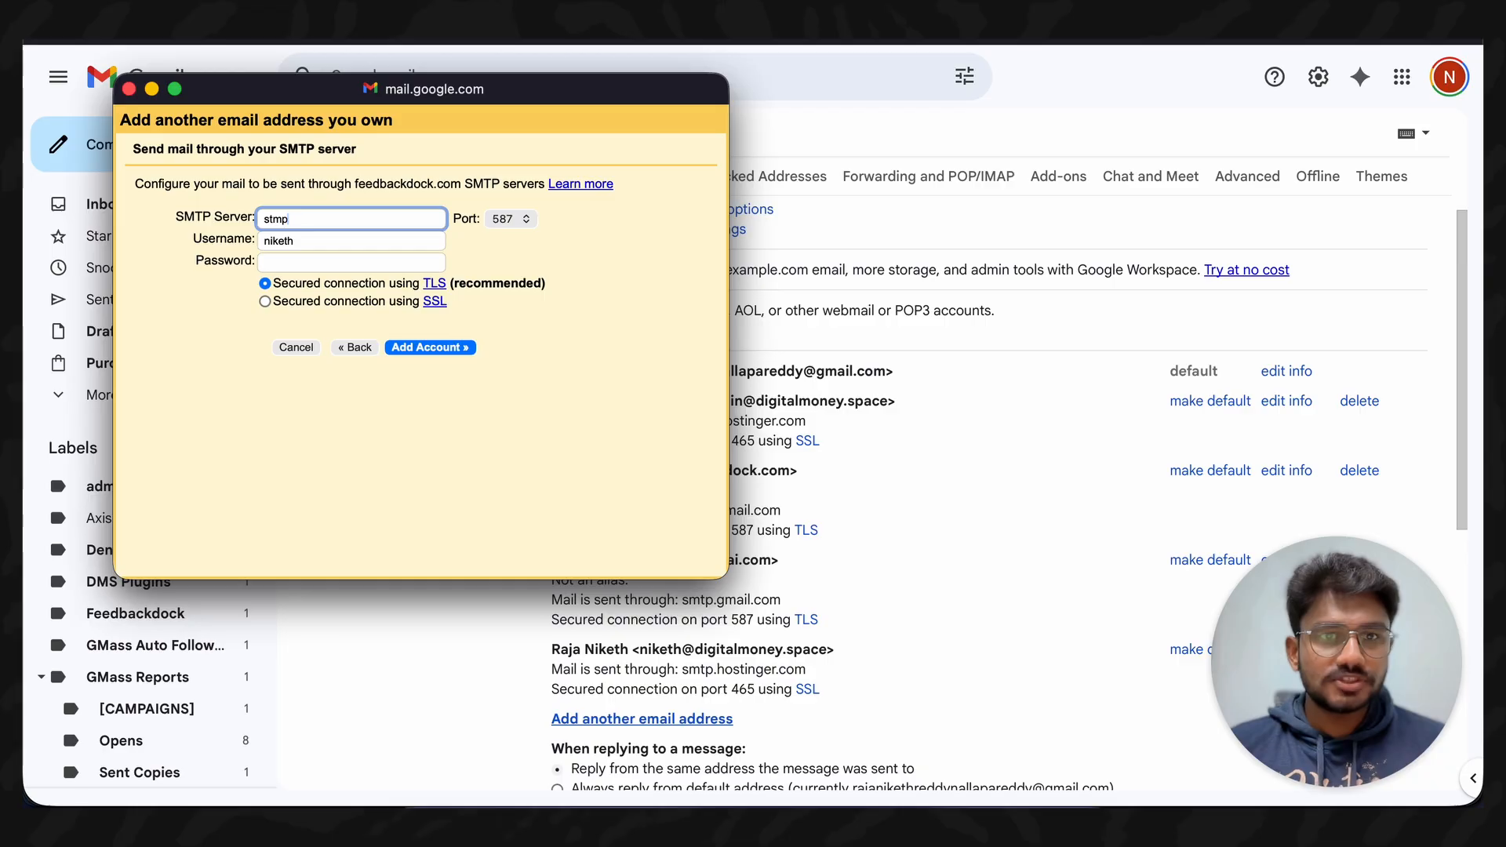
pyautogui.write('.gmai')
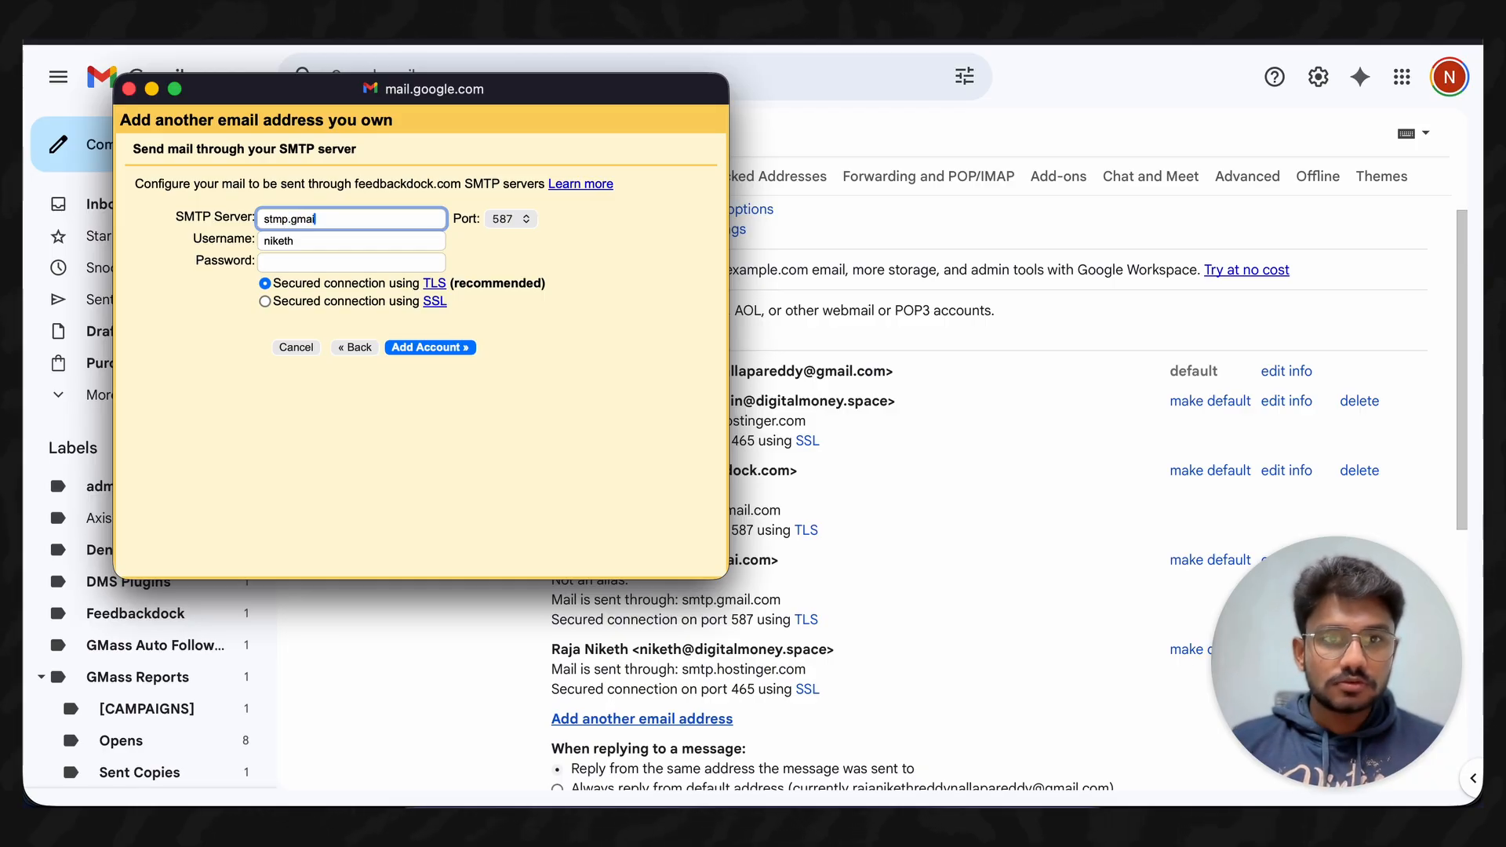
pyautogui.write('l')
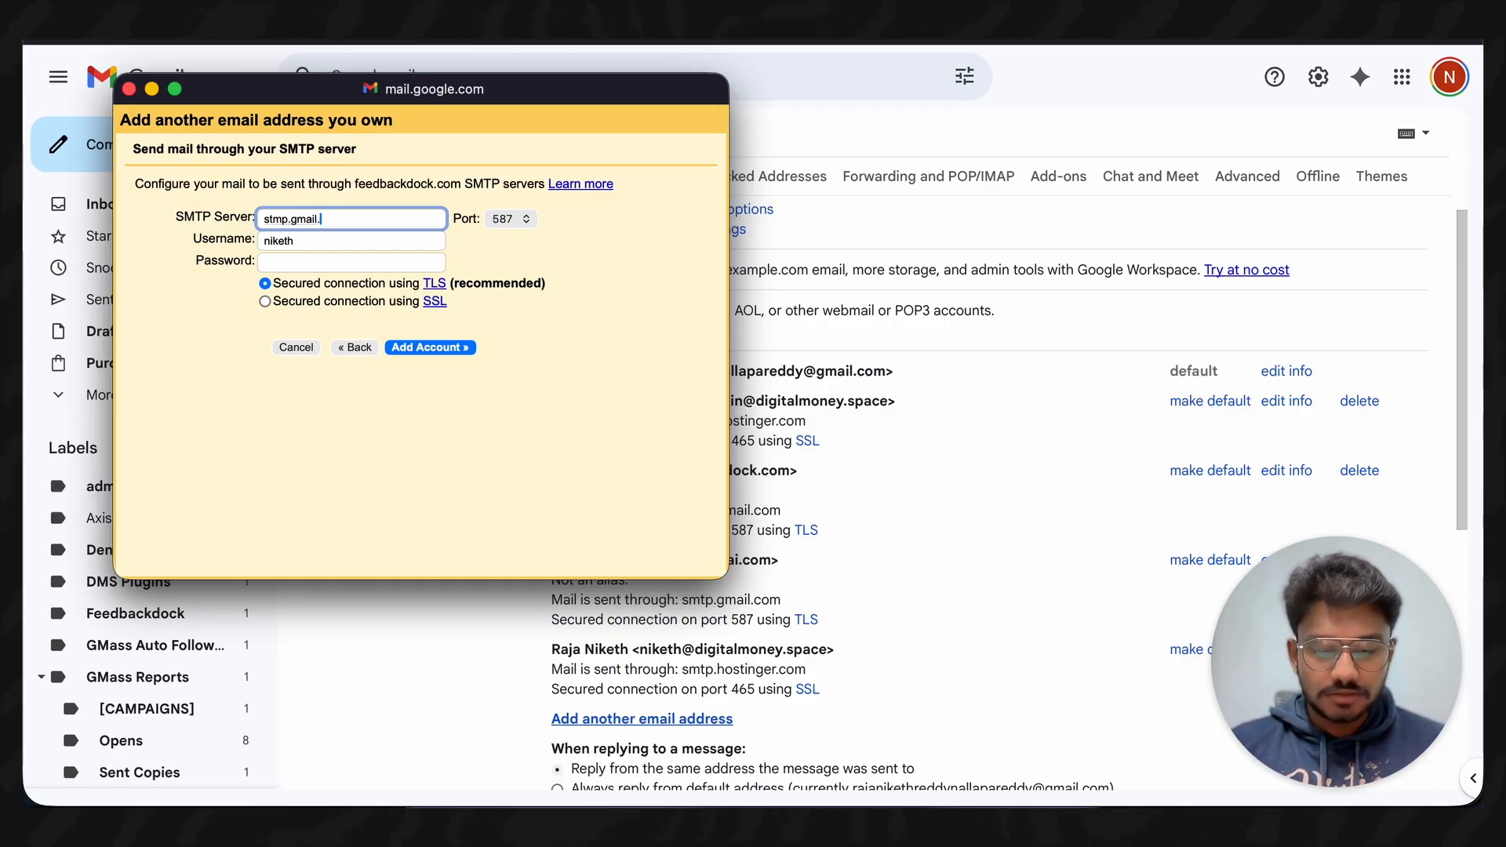
pyautogui.write('.com')
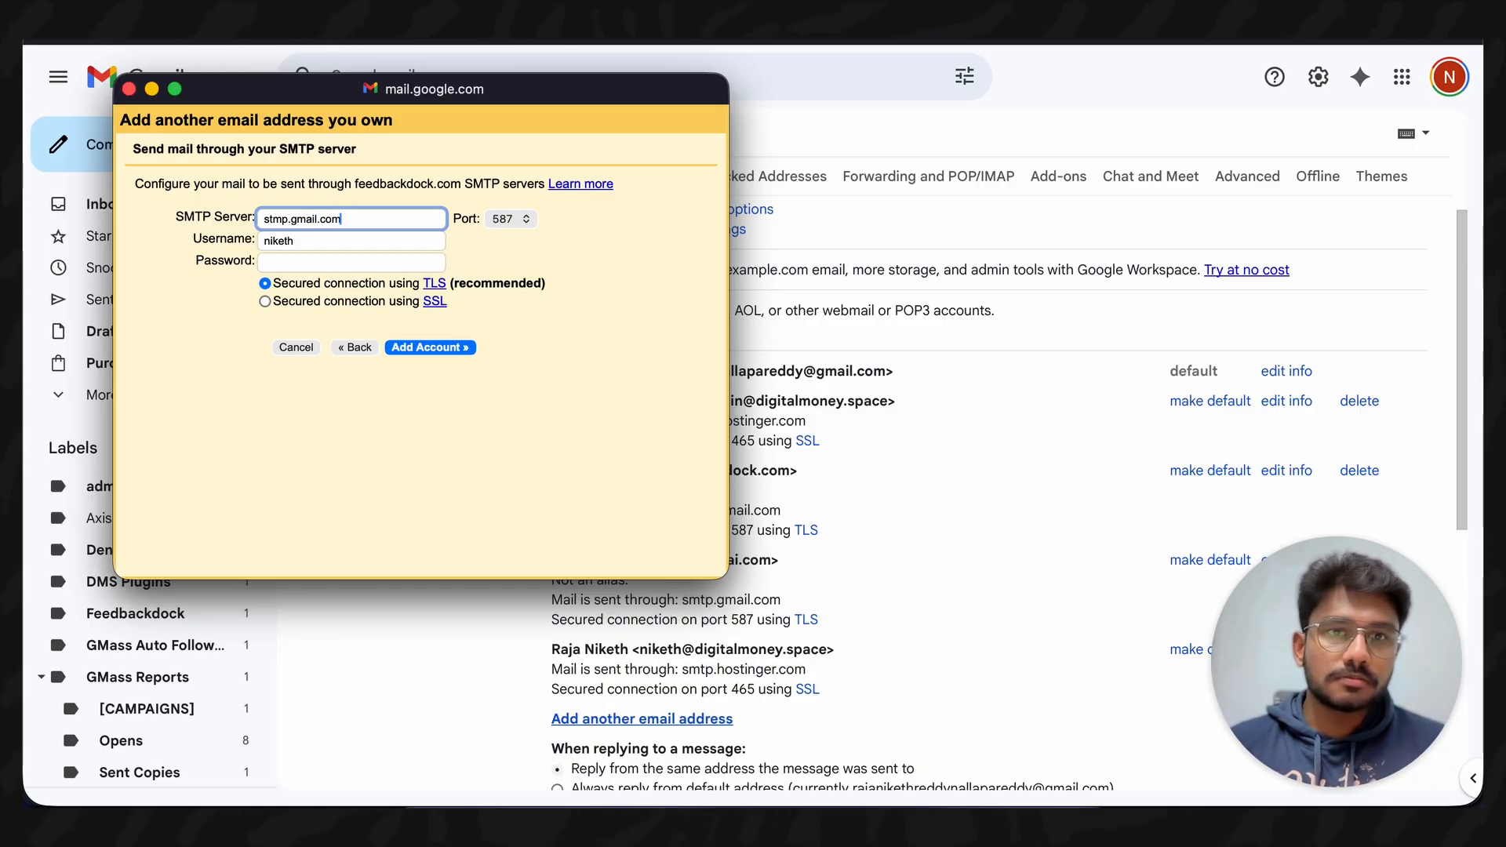
pyautogui.doubleClick(319, 238)
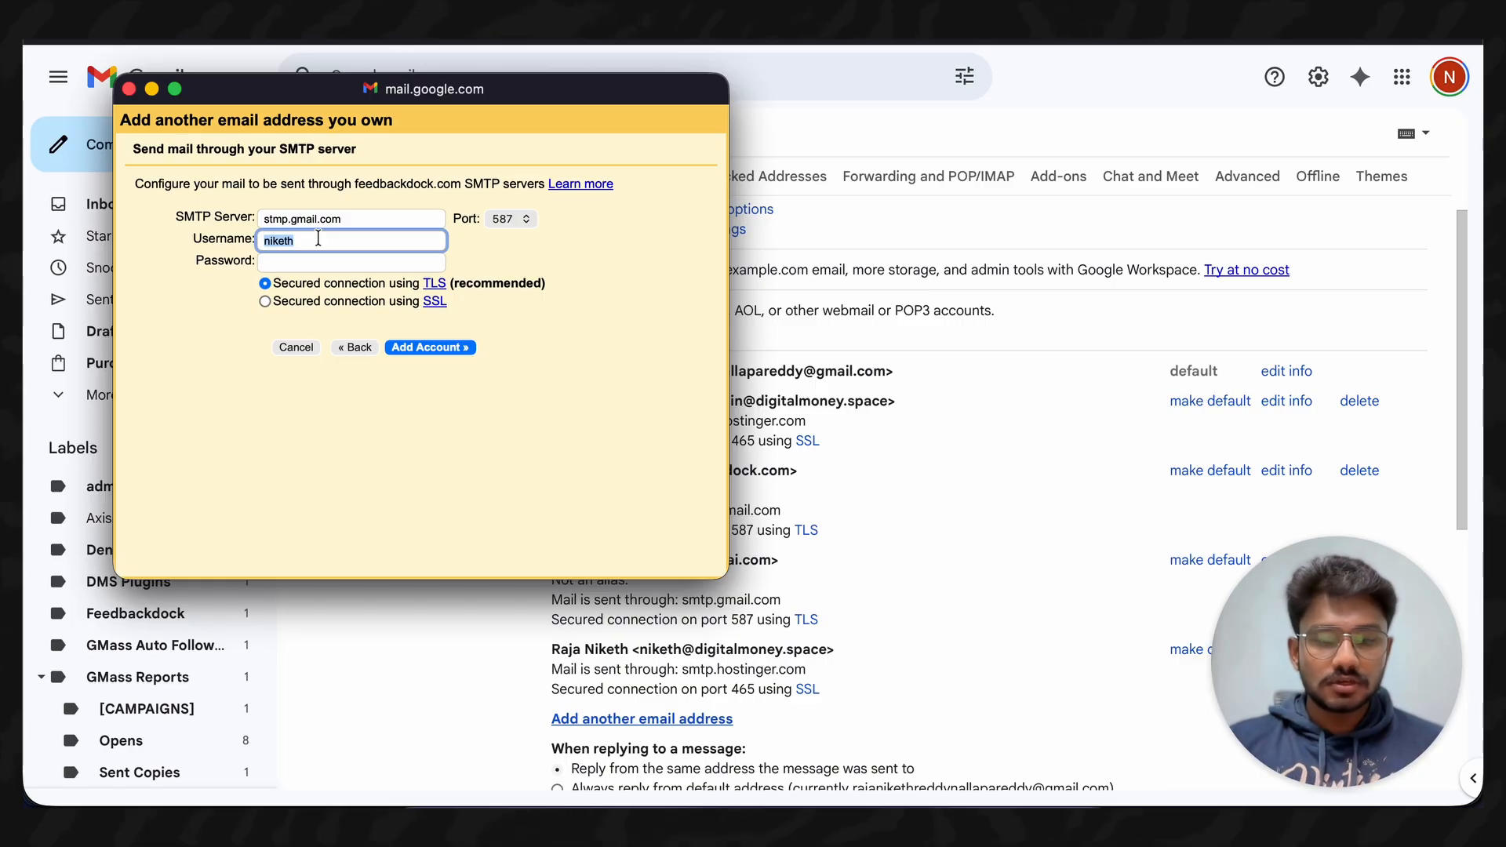
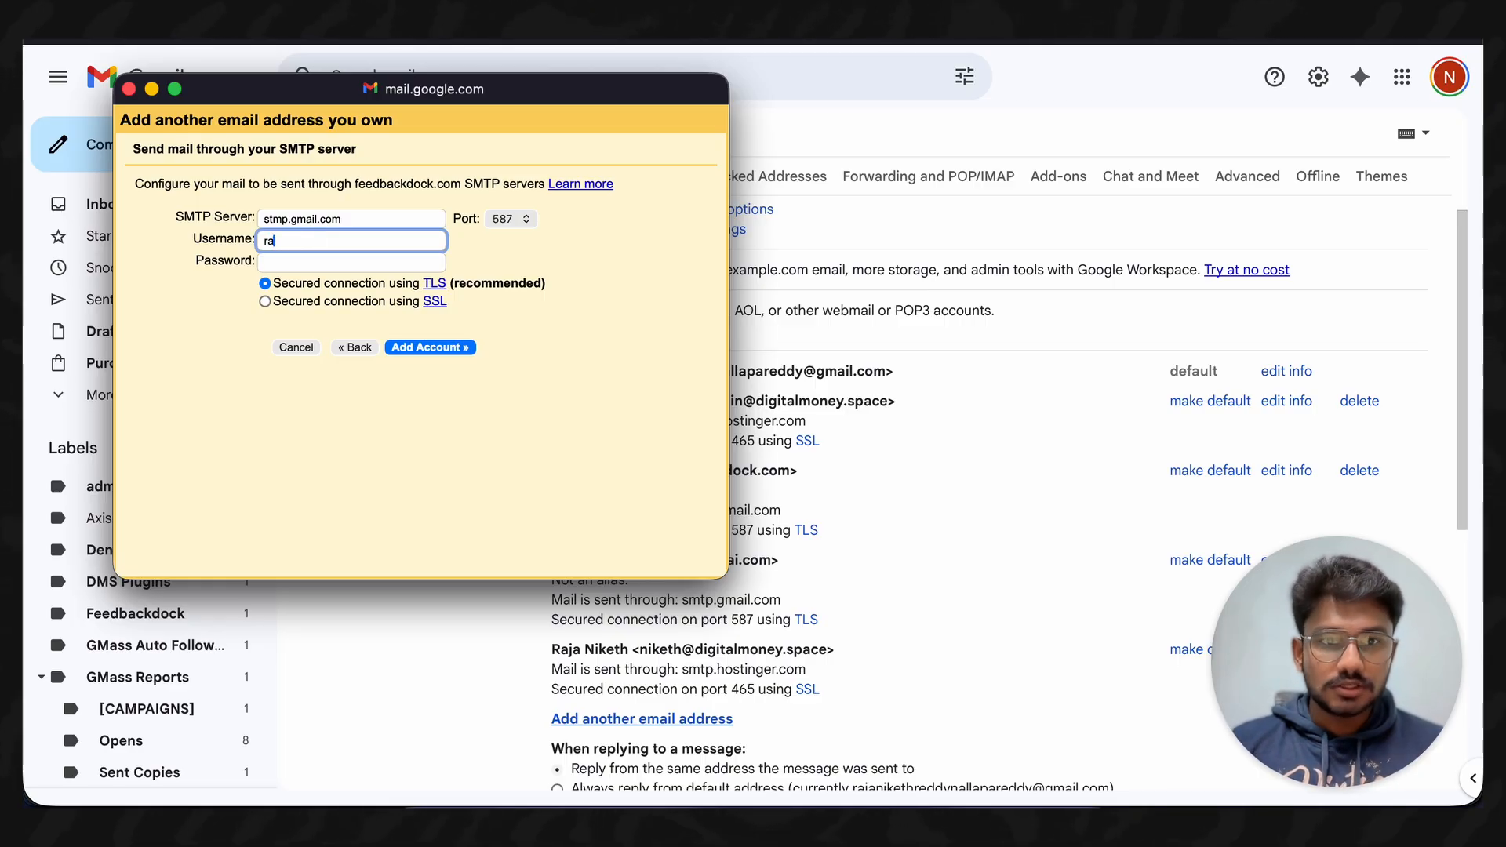
pyautogui.press('super+v')
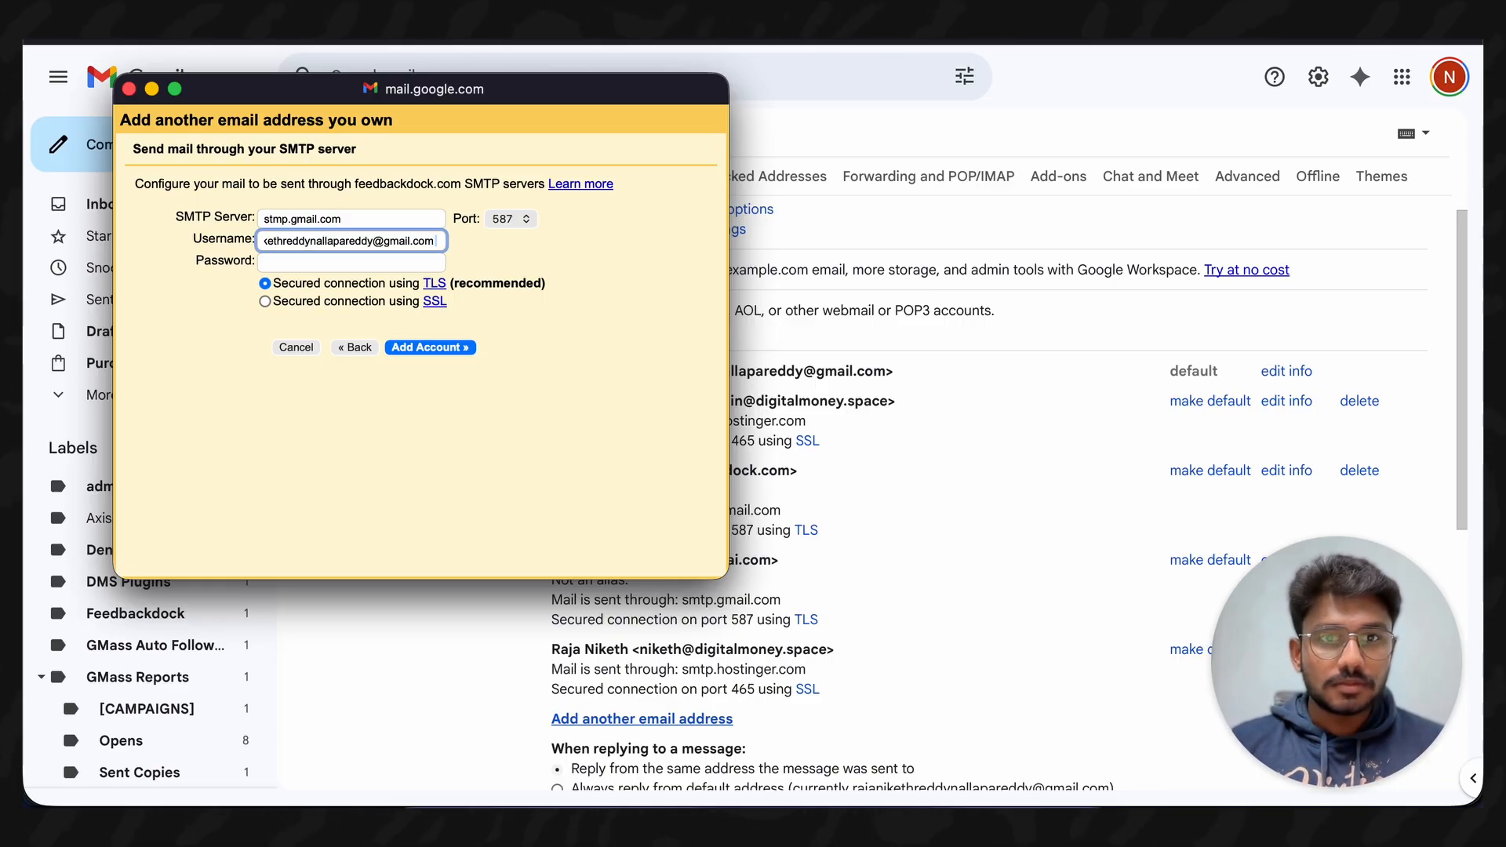
pyautogui.press('BackSpace')
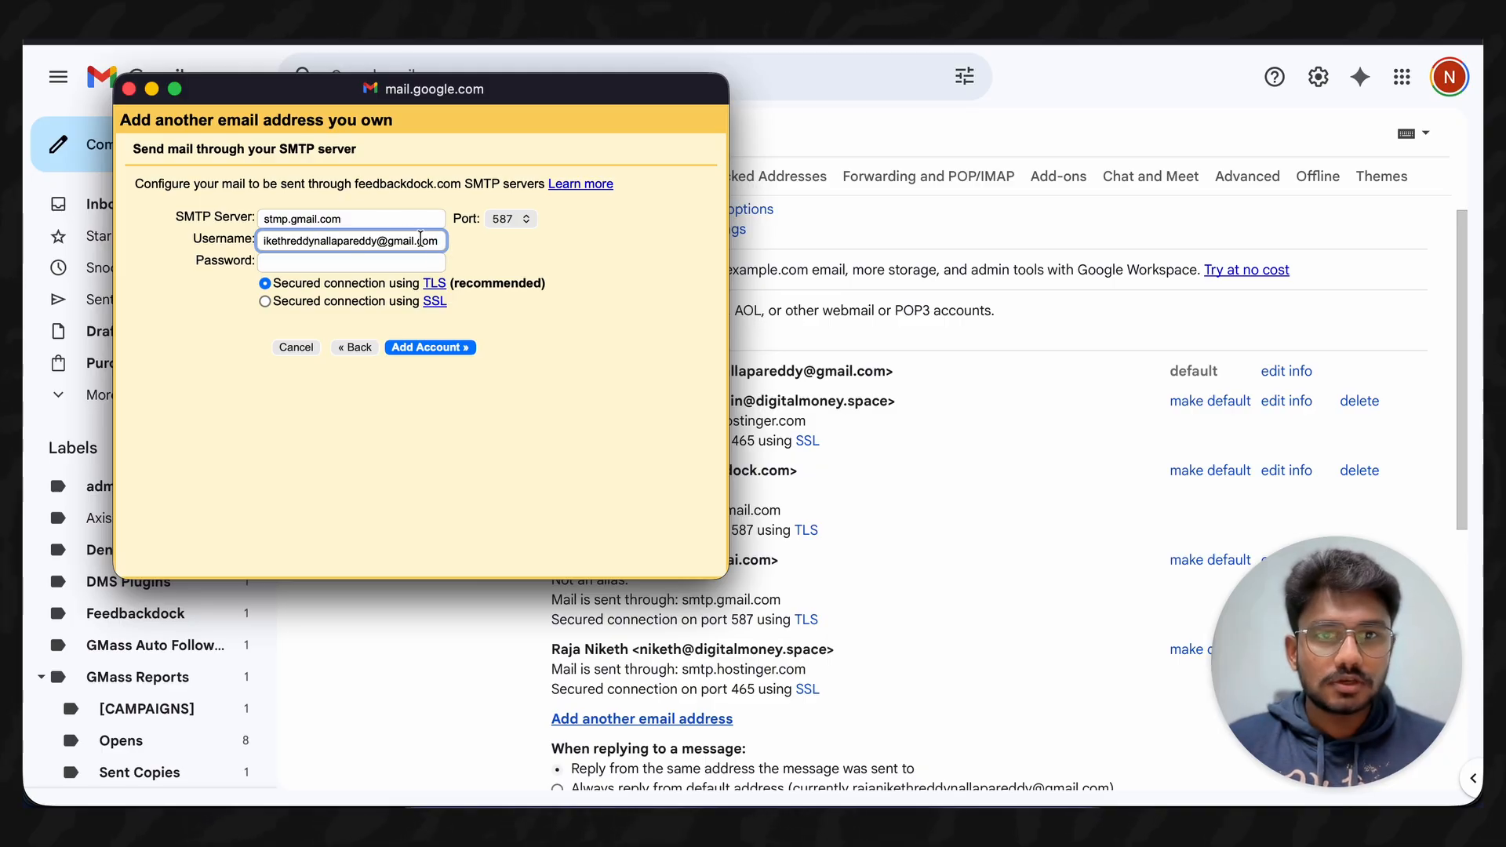
pyautogui.click(342, 264)
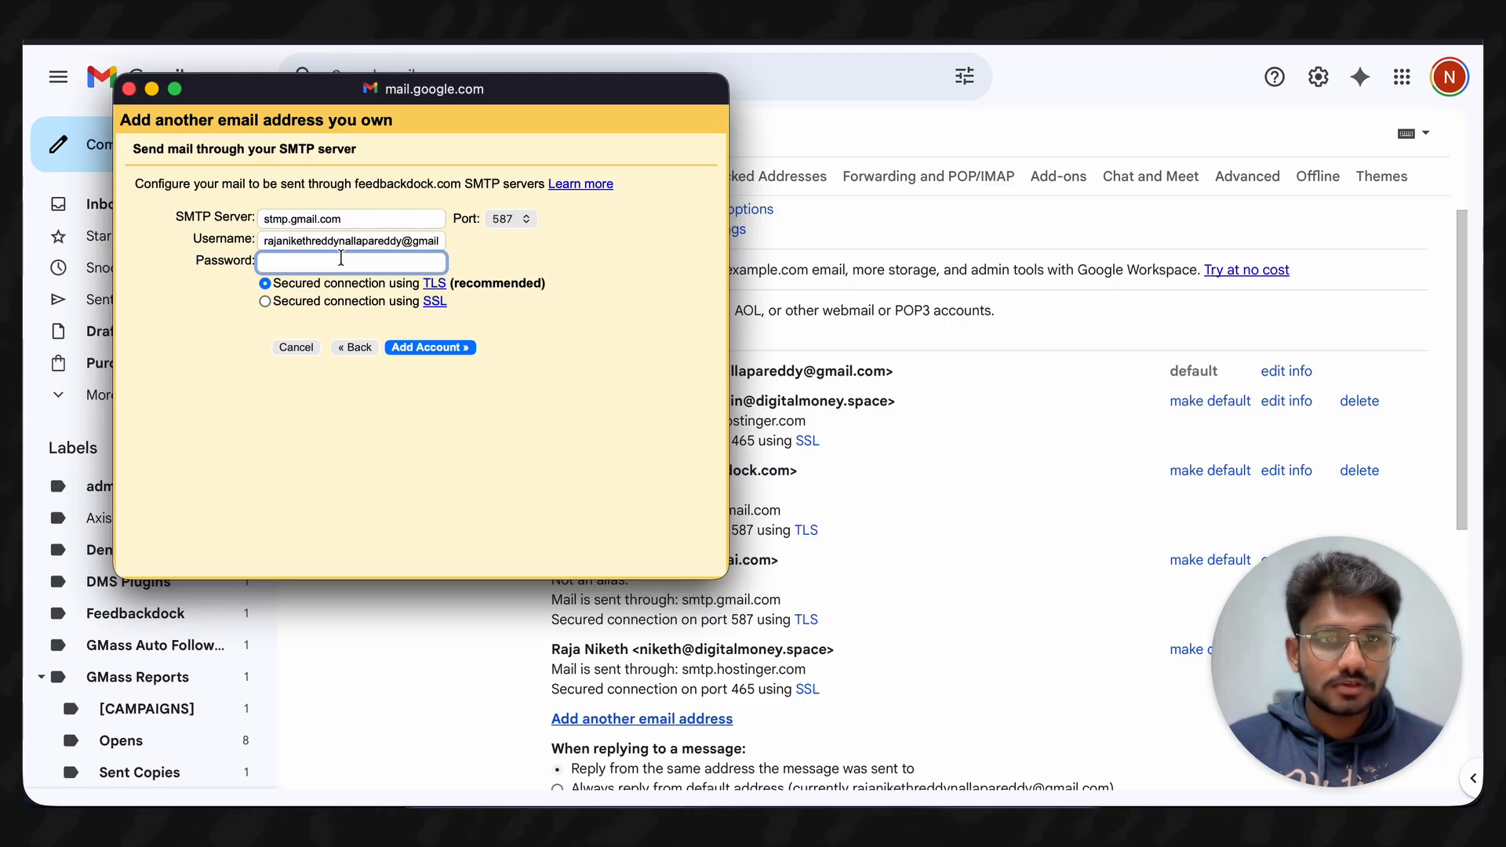
pyautogui.press('super+v')
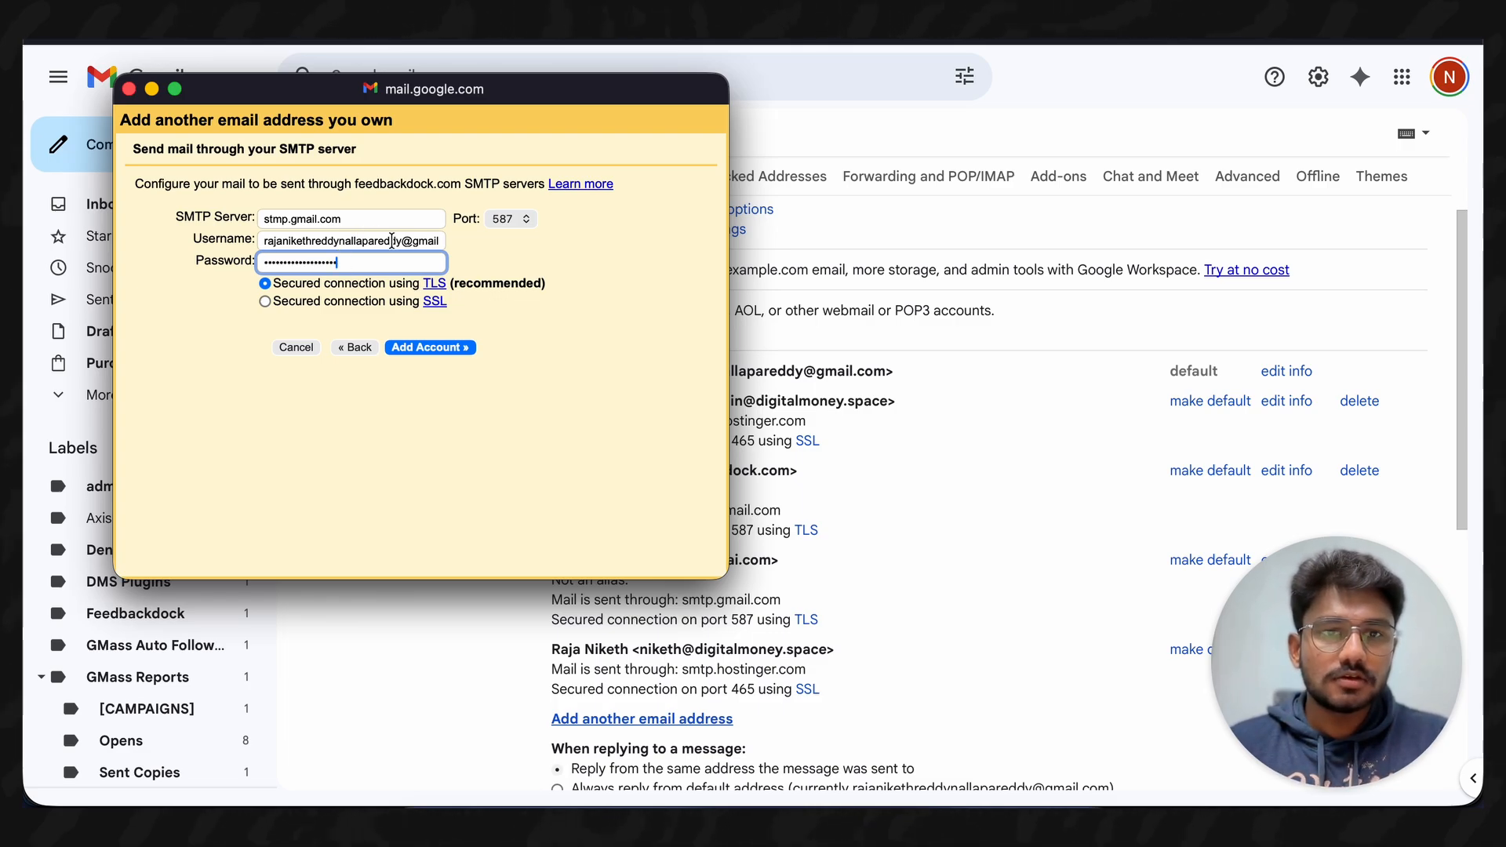
pyautogui.click(422, 345)
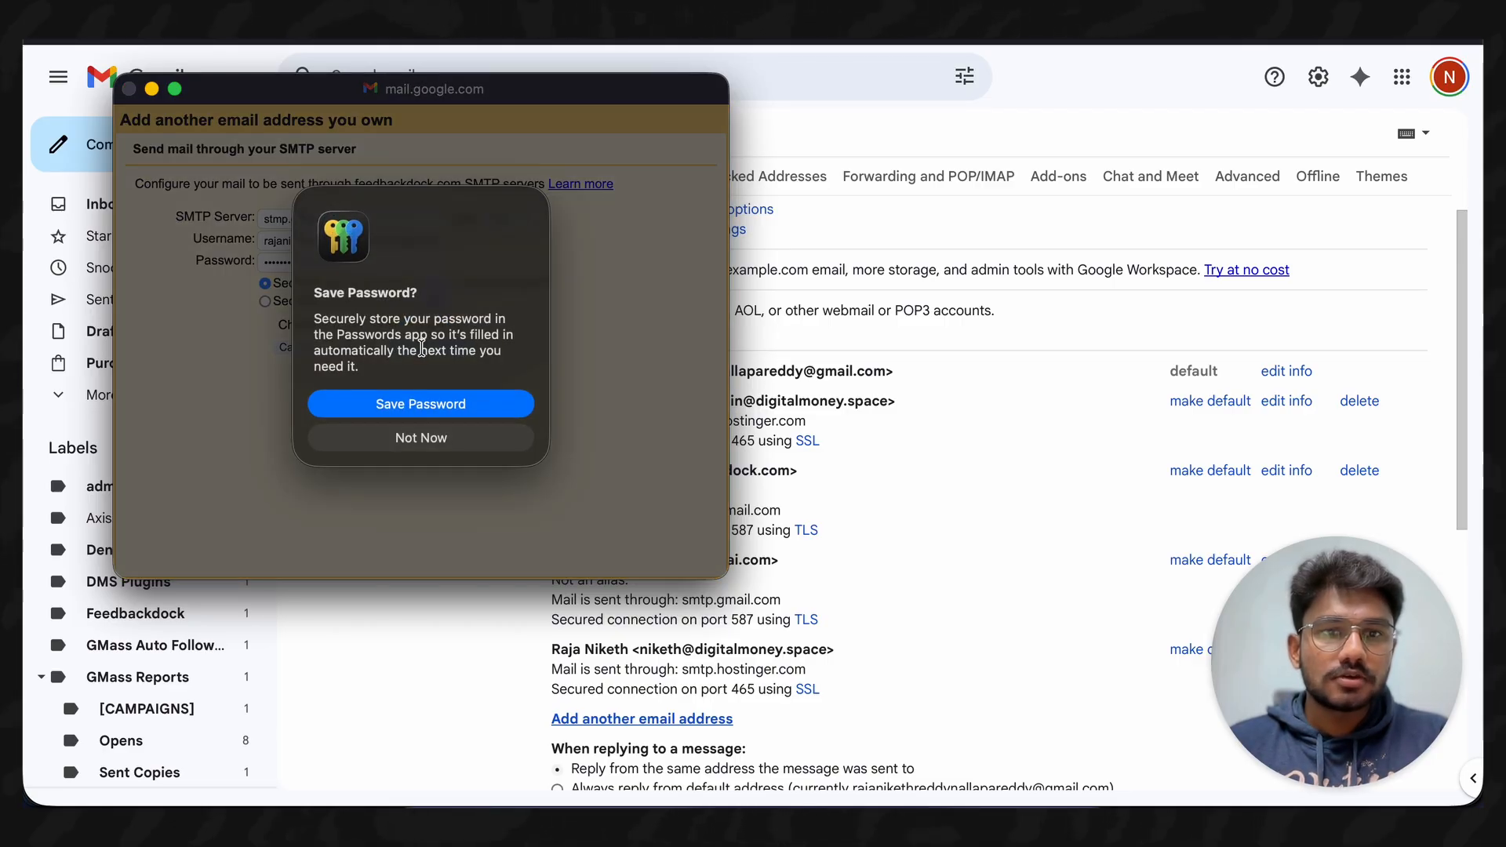
pyautogui.click(403, 439)
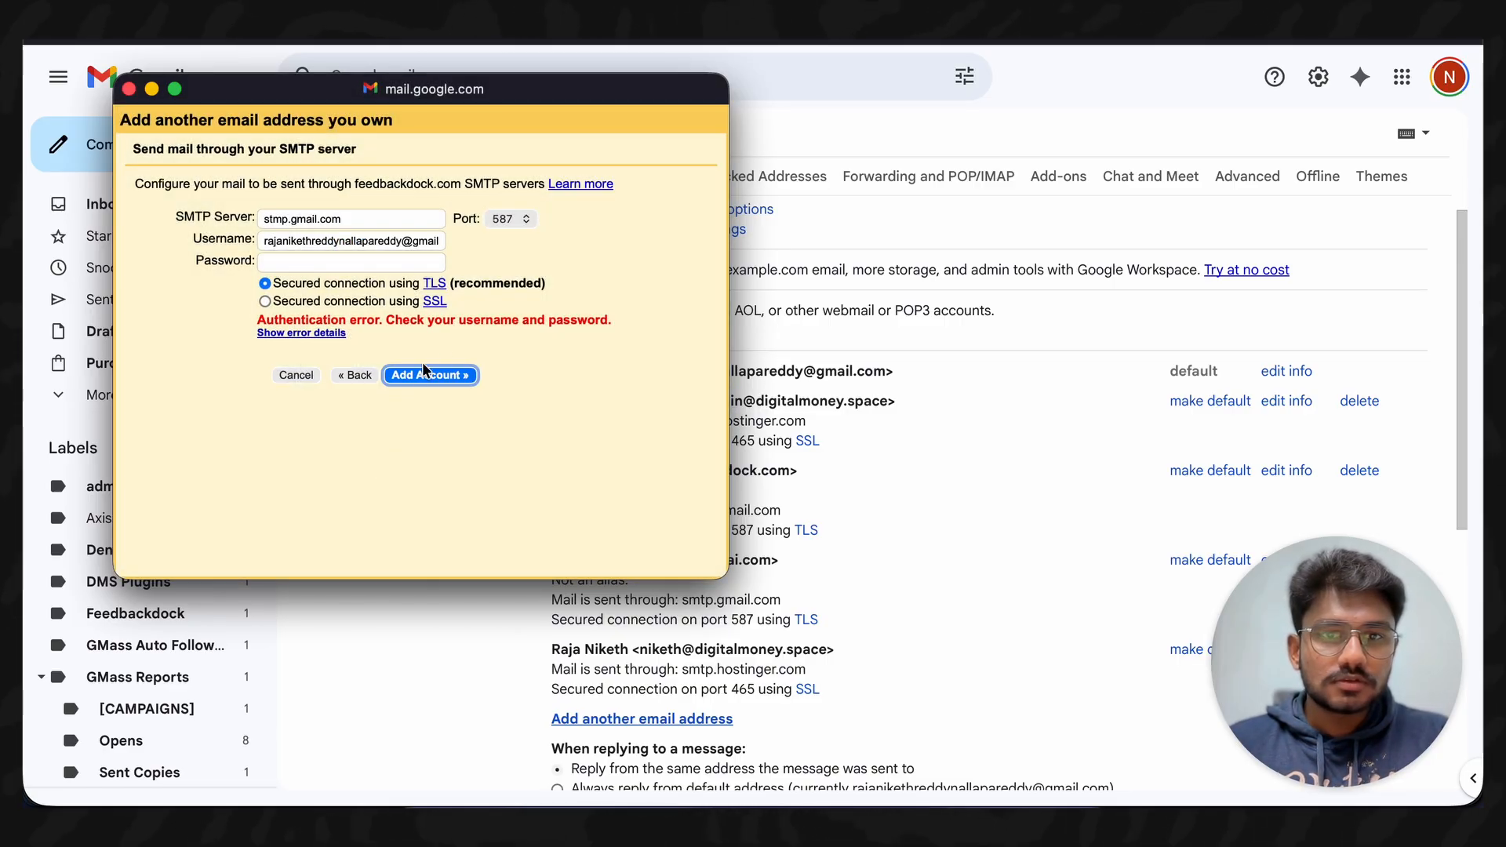
# - Correct the server to smtp.gmail.com, re-enter the password, and resubmit the SMTP settings
pyautogui.click(338, 241)
pyautogui.click(267, 219)
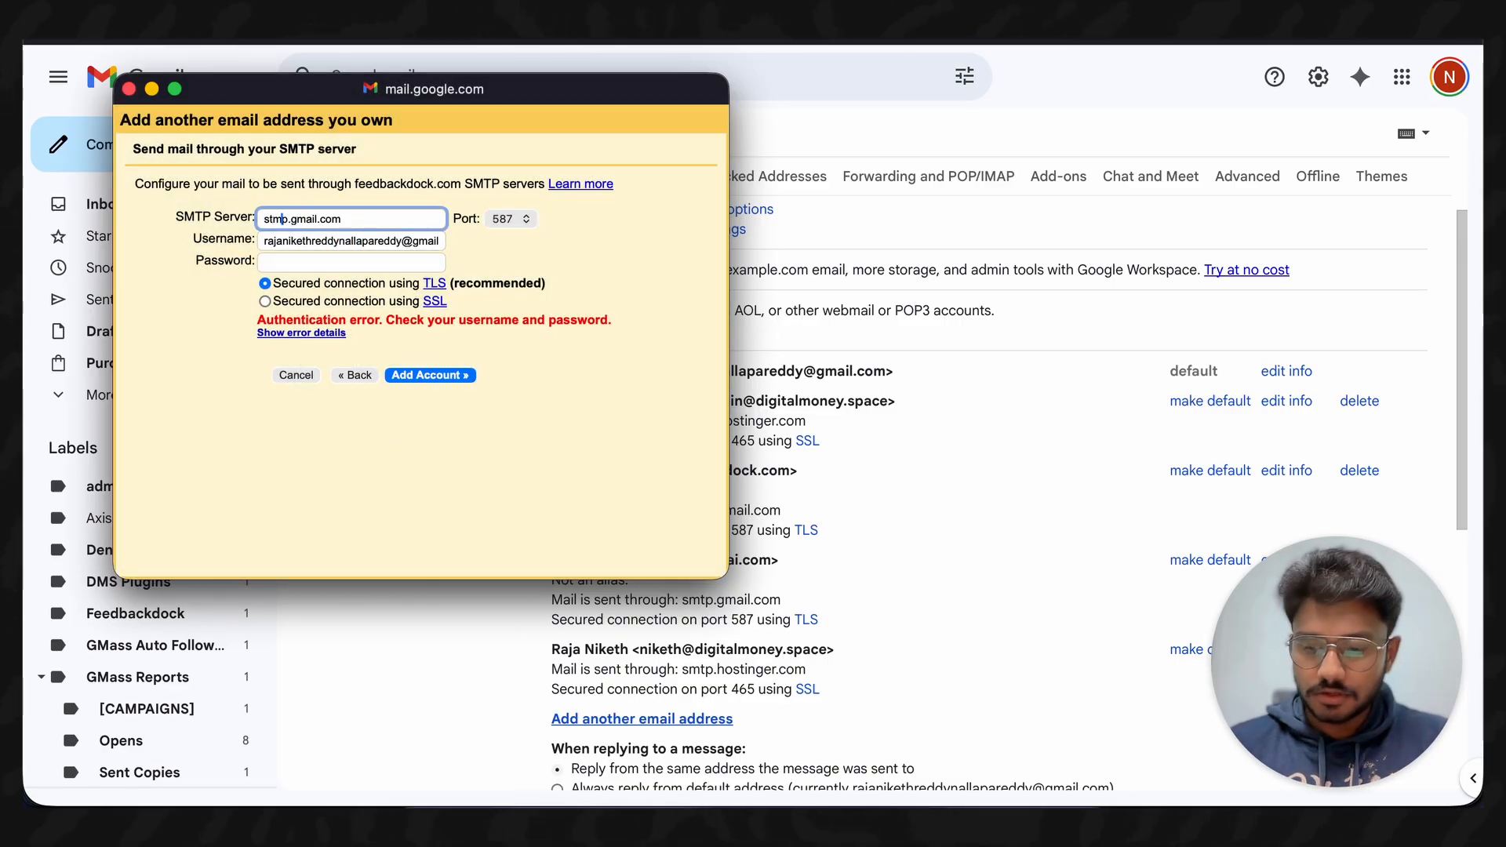
pyautogui.press('BackSpace')
pyautogui.press('BackSpace')
pyautogui.write('m')
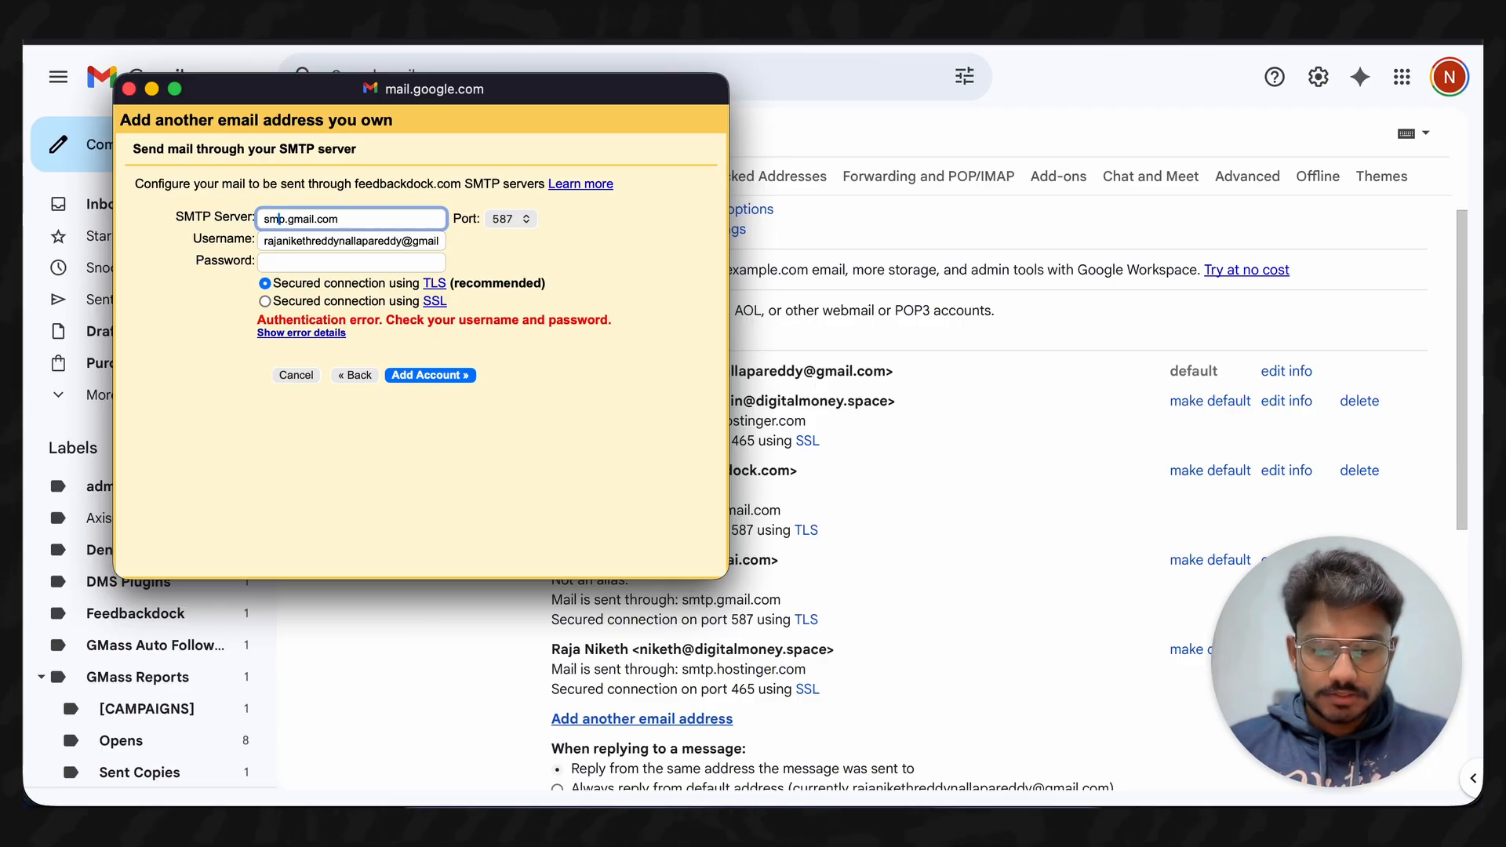
pyautogui.write('t')
pyautogui.click(311, 259)
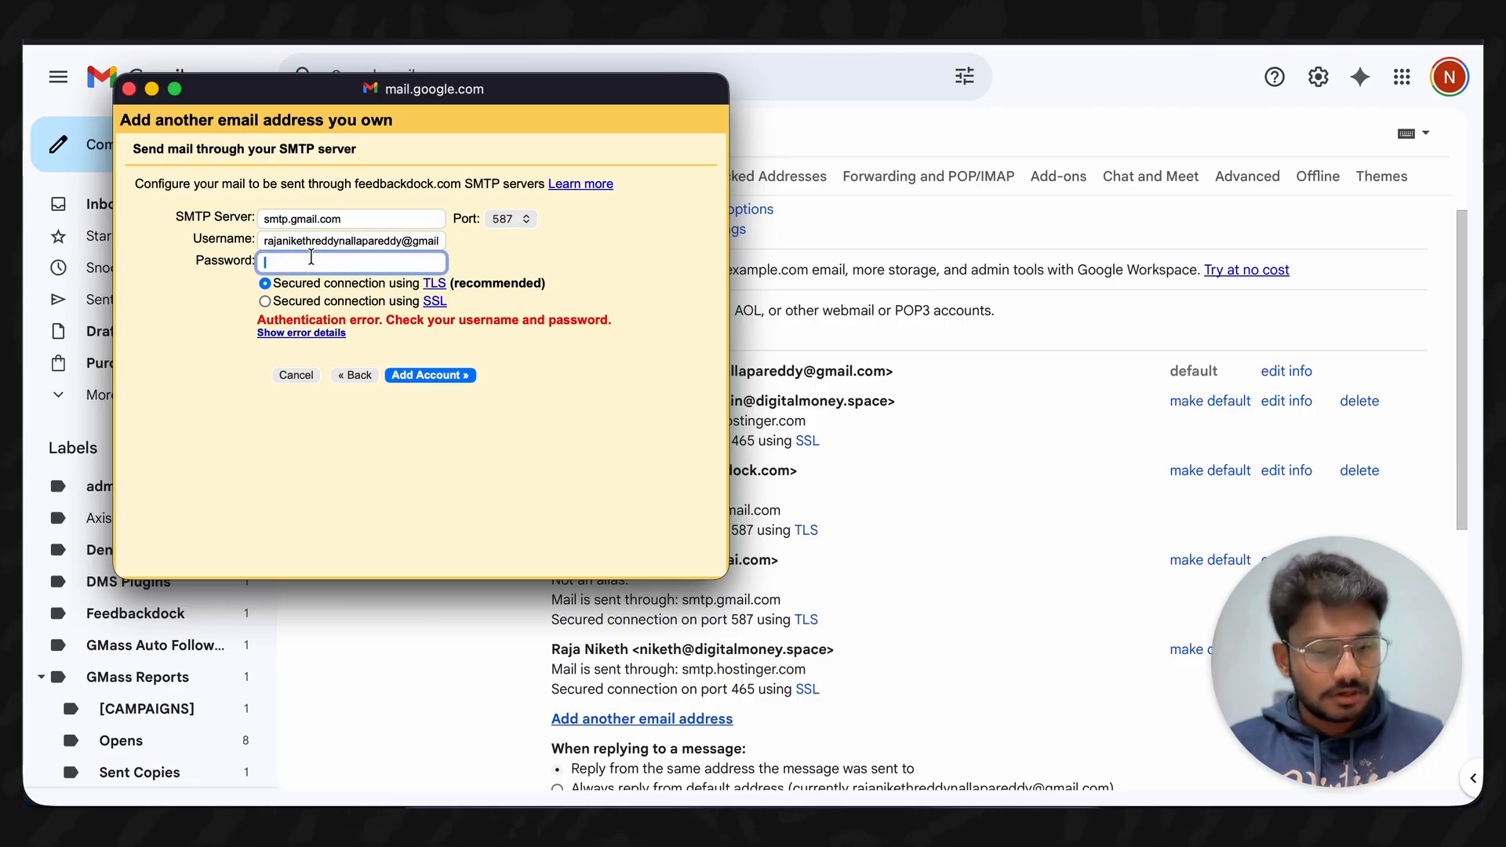
pyautogui.press('super+v')
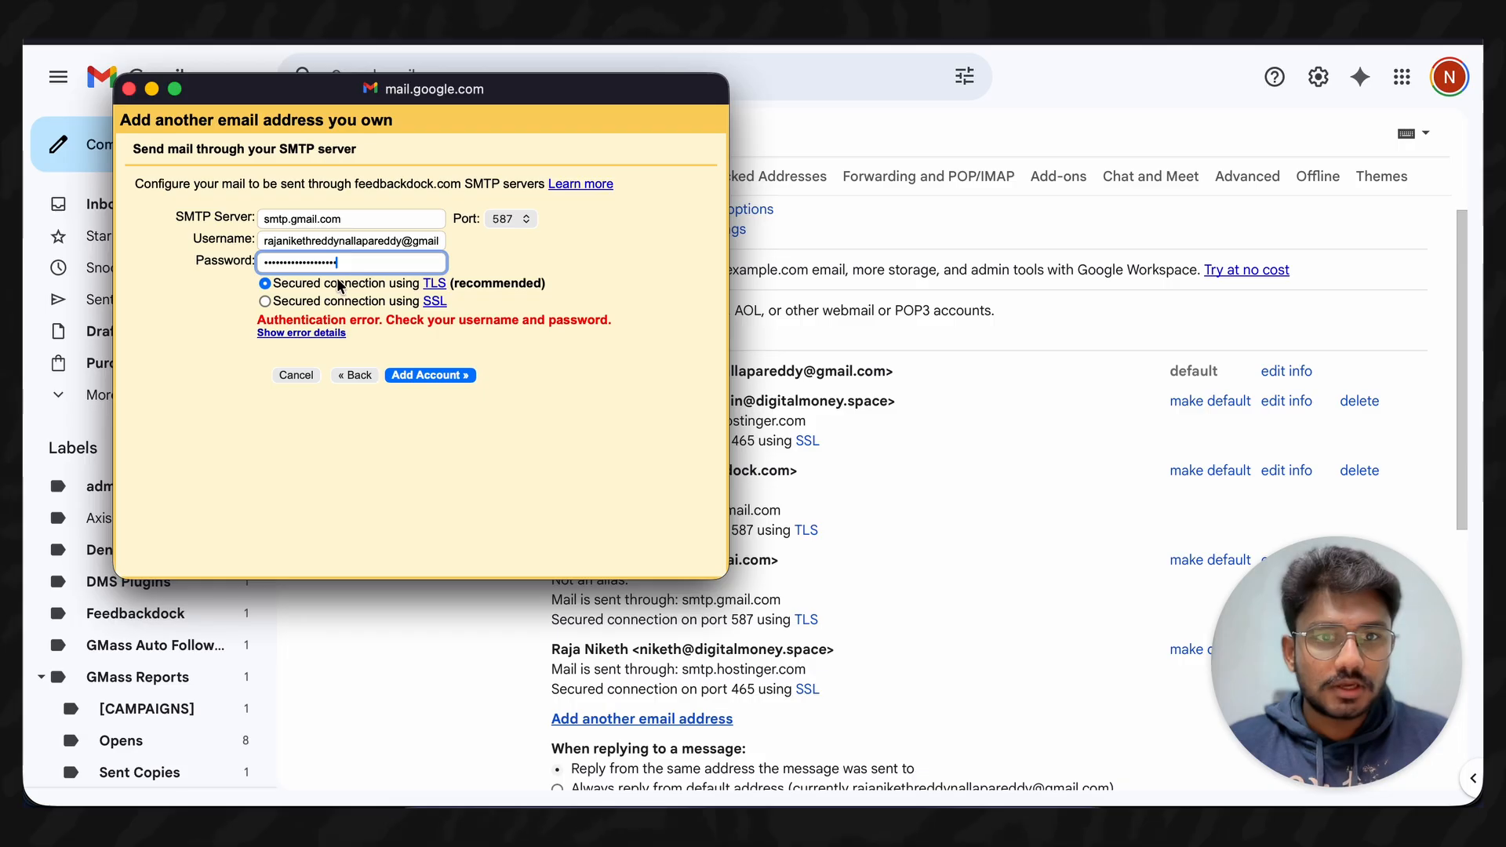
pyautogui.click(421, 375)
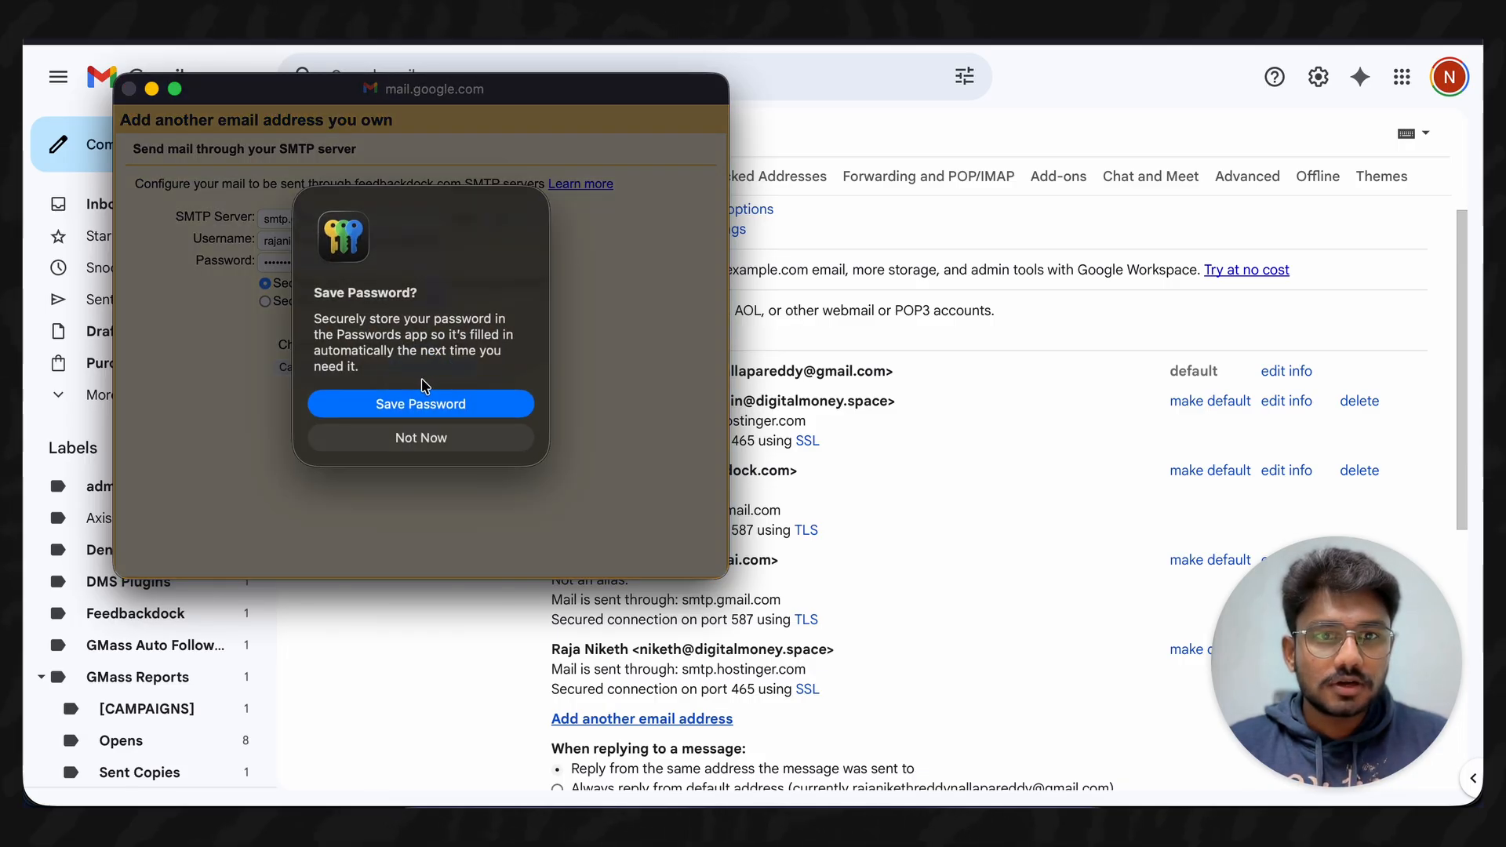
pyautogui.click(414, 436)
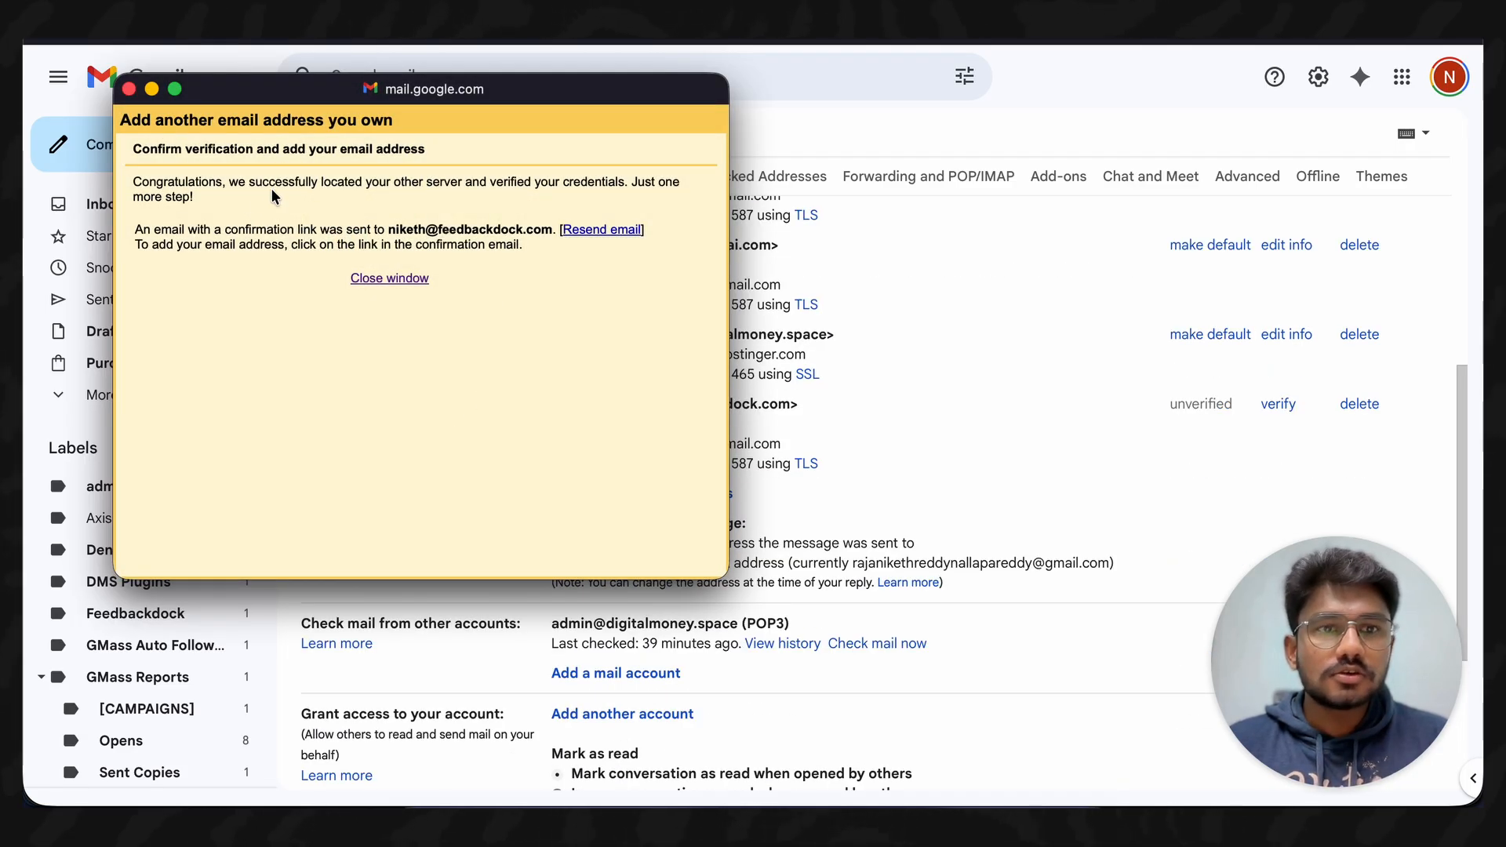
# - Check the confirmation-sent message and close the add-address window
pyautogui.moveTo(138, 183); pyautogui.dragTo(218, 196)
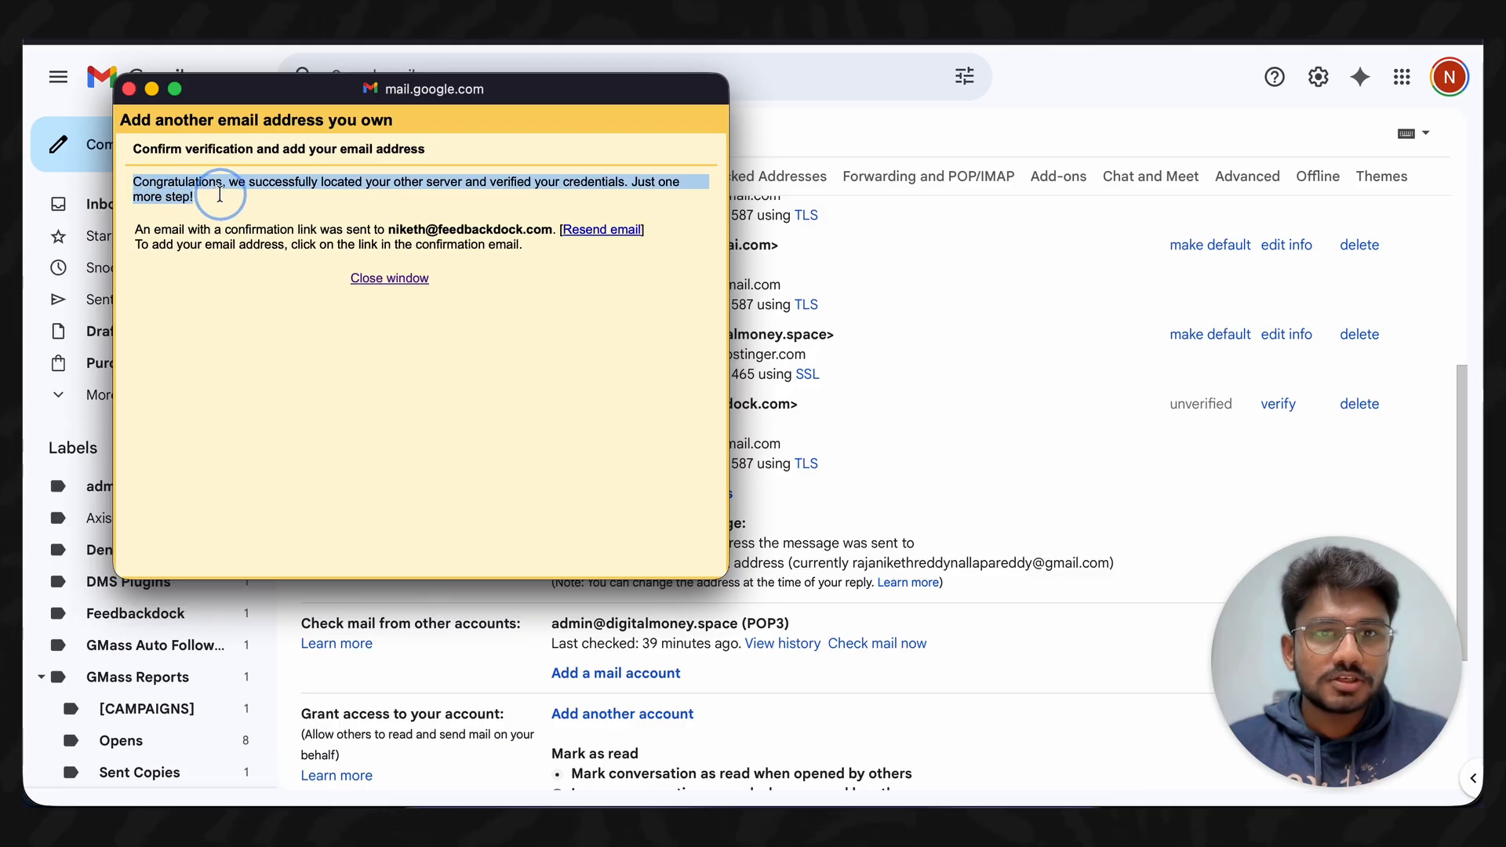
pyautogui.click(360, 207)
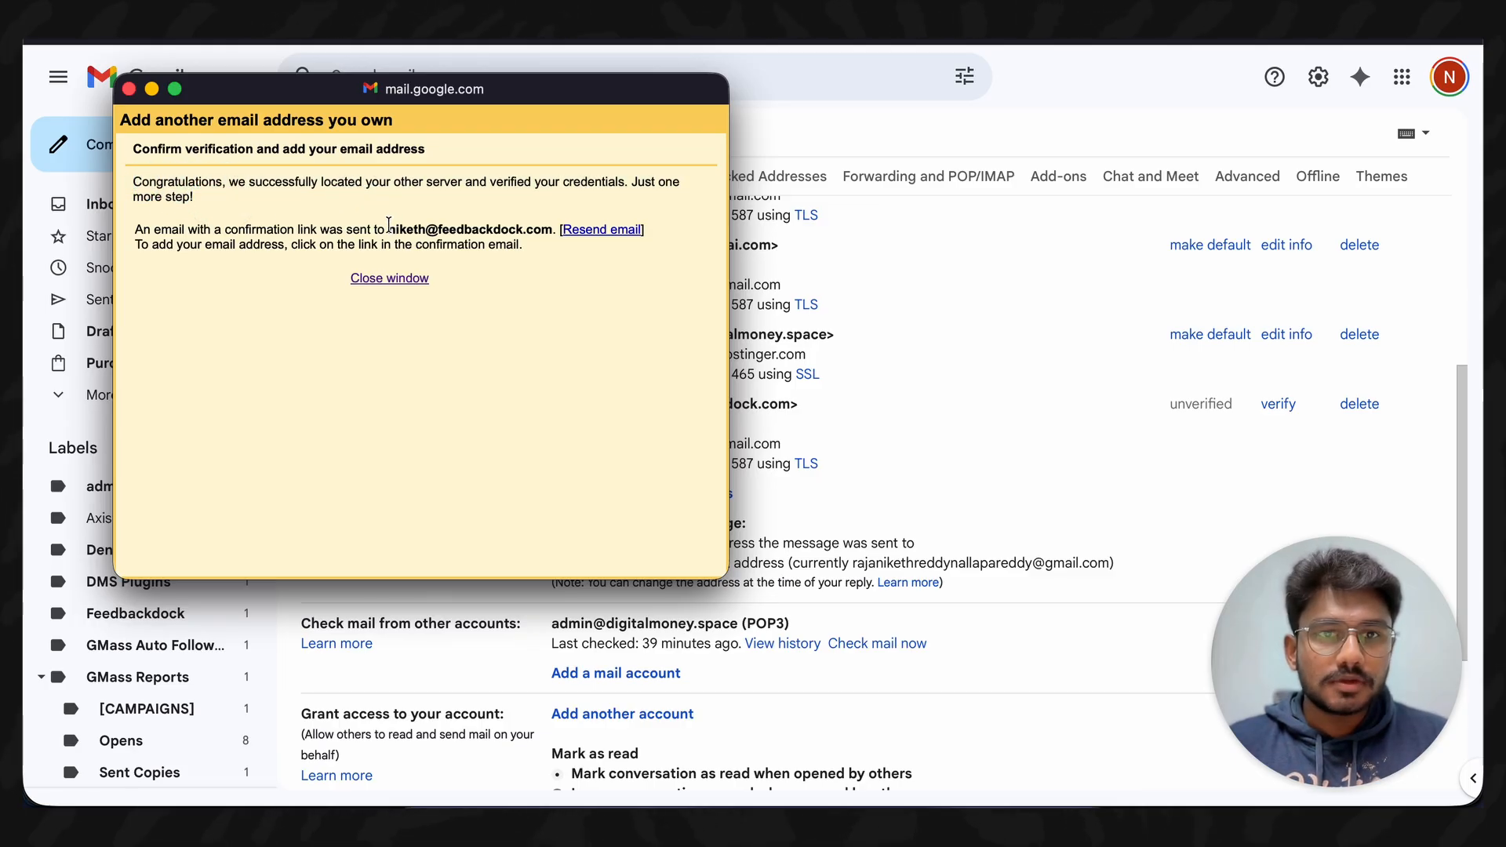
pyautogui.moveTo(389, 228); pyautogui.dragTo(545, 224)
pyautogui.hotkey('ctrl', 'c')
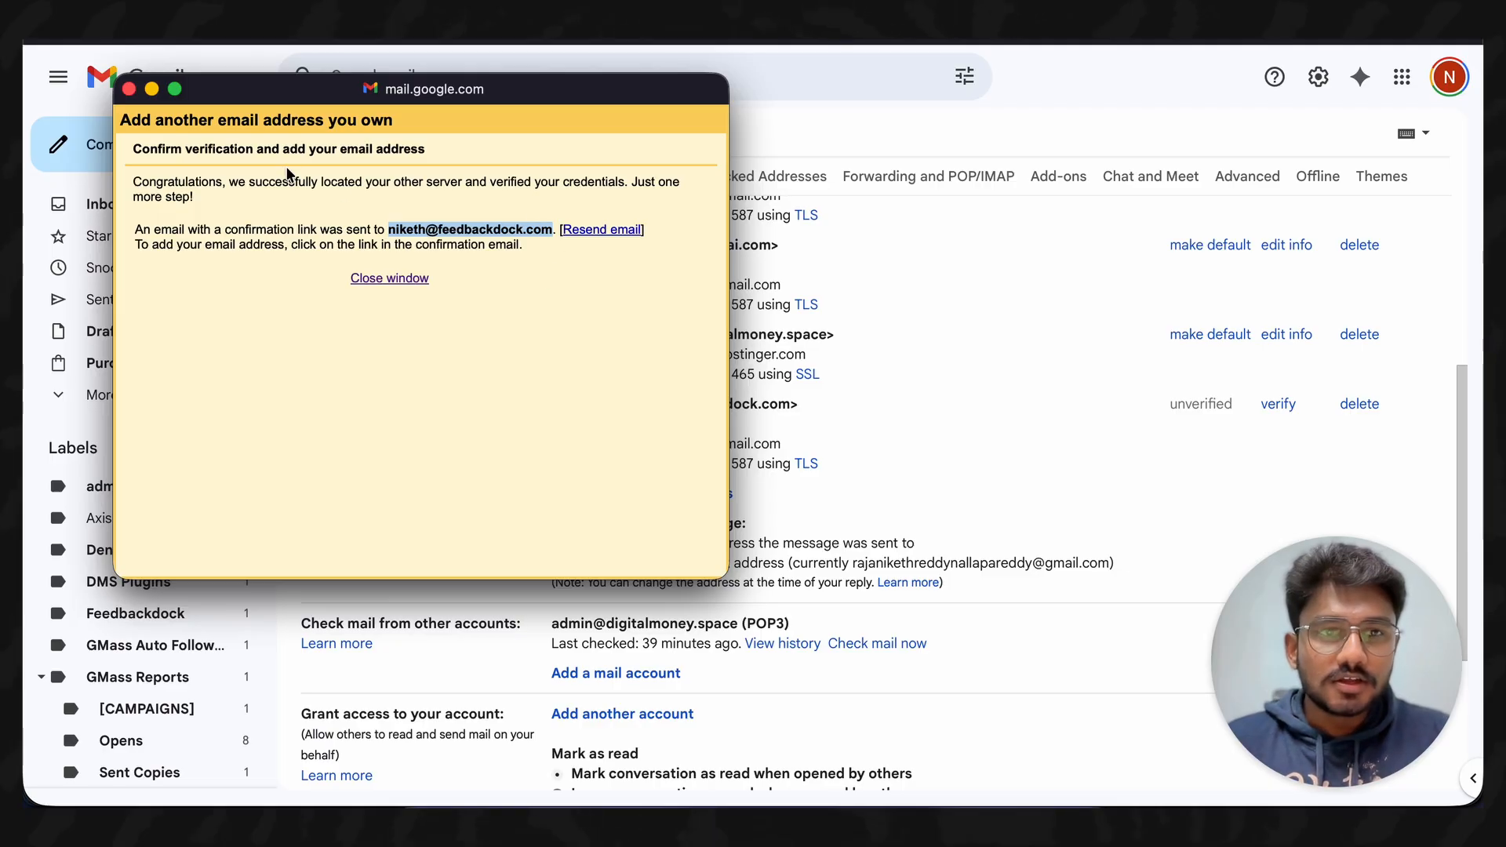
pyautogui.click(411, 280)
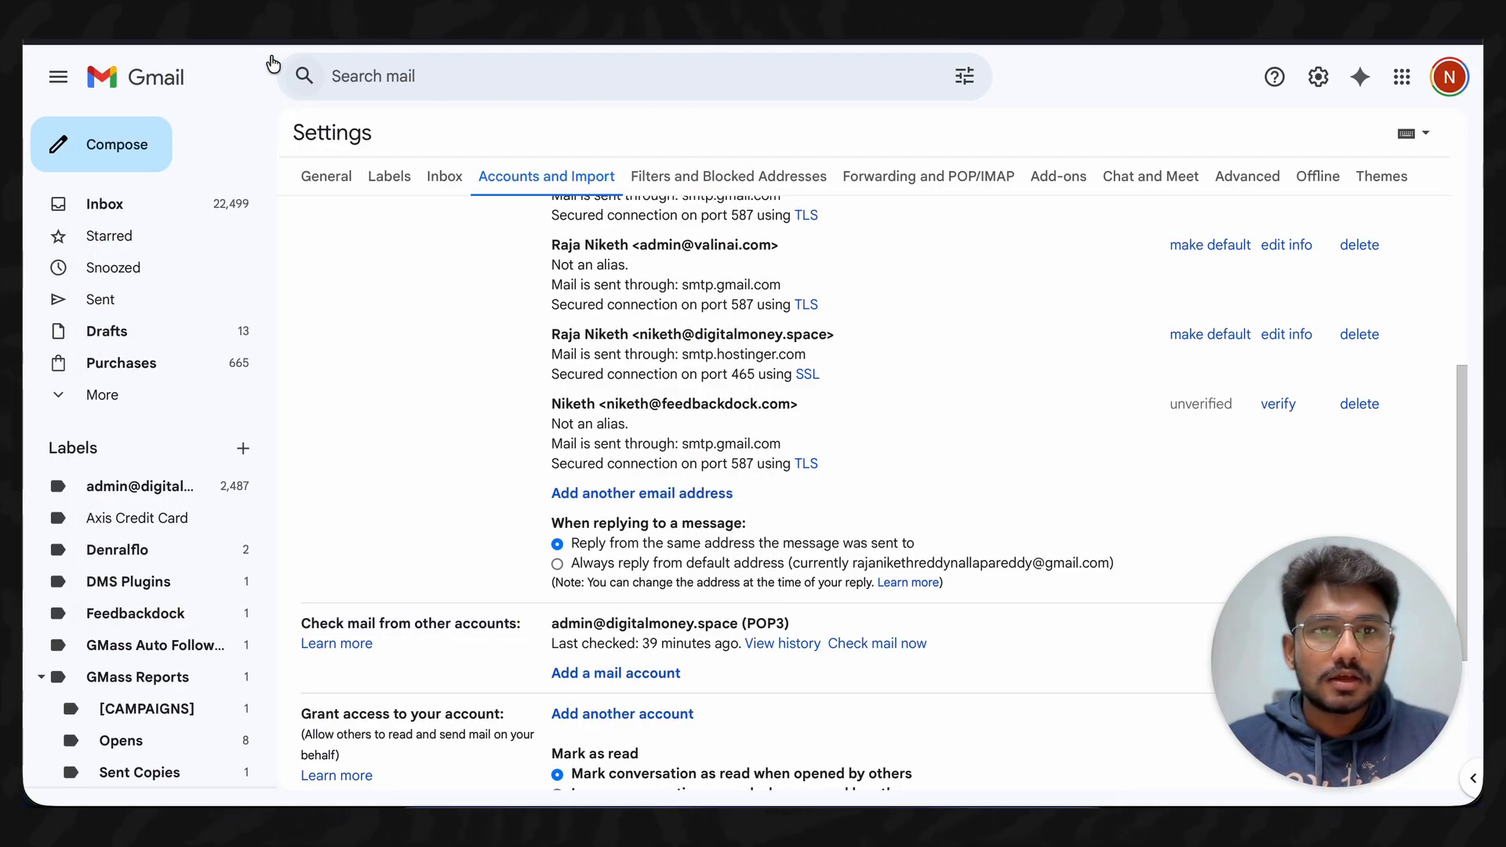
# - Follow the link in the Gmail Confirmation email, then start a new message in Gmail
pyautogui.click(180, 209)
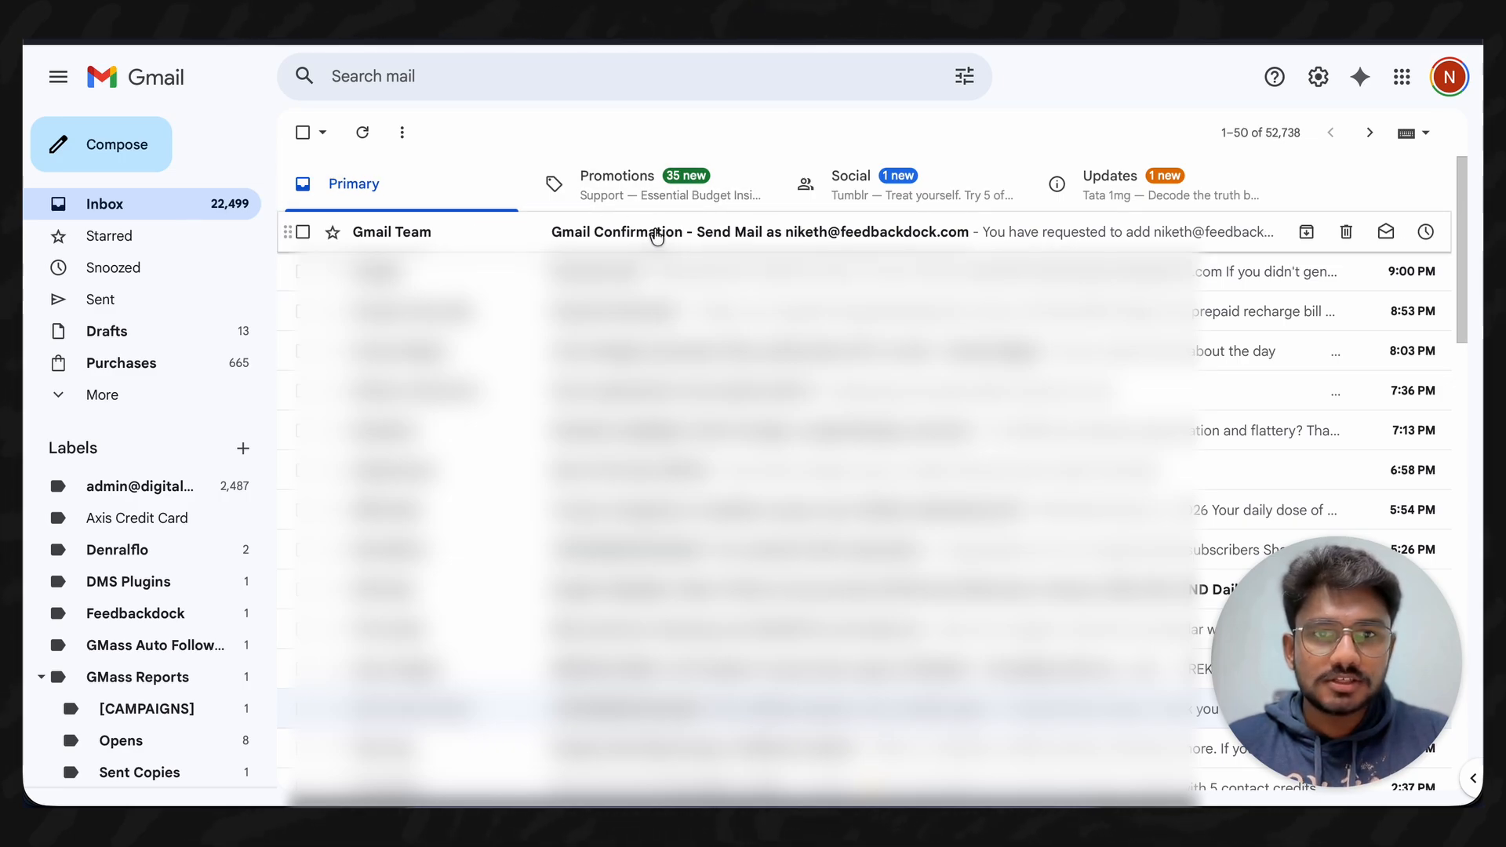
pyautogui.click(672, 239)
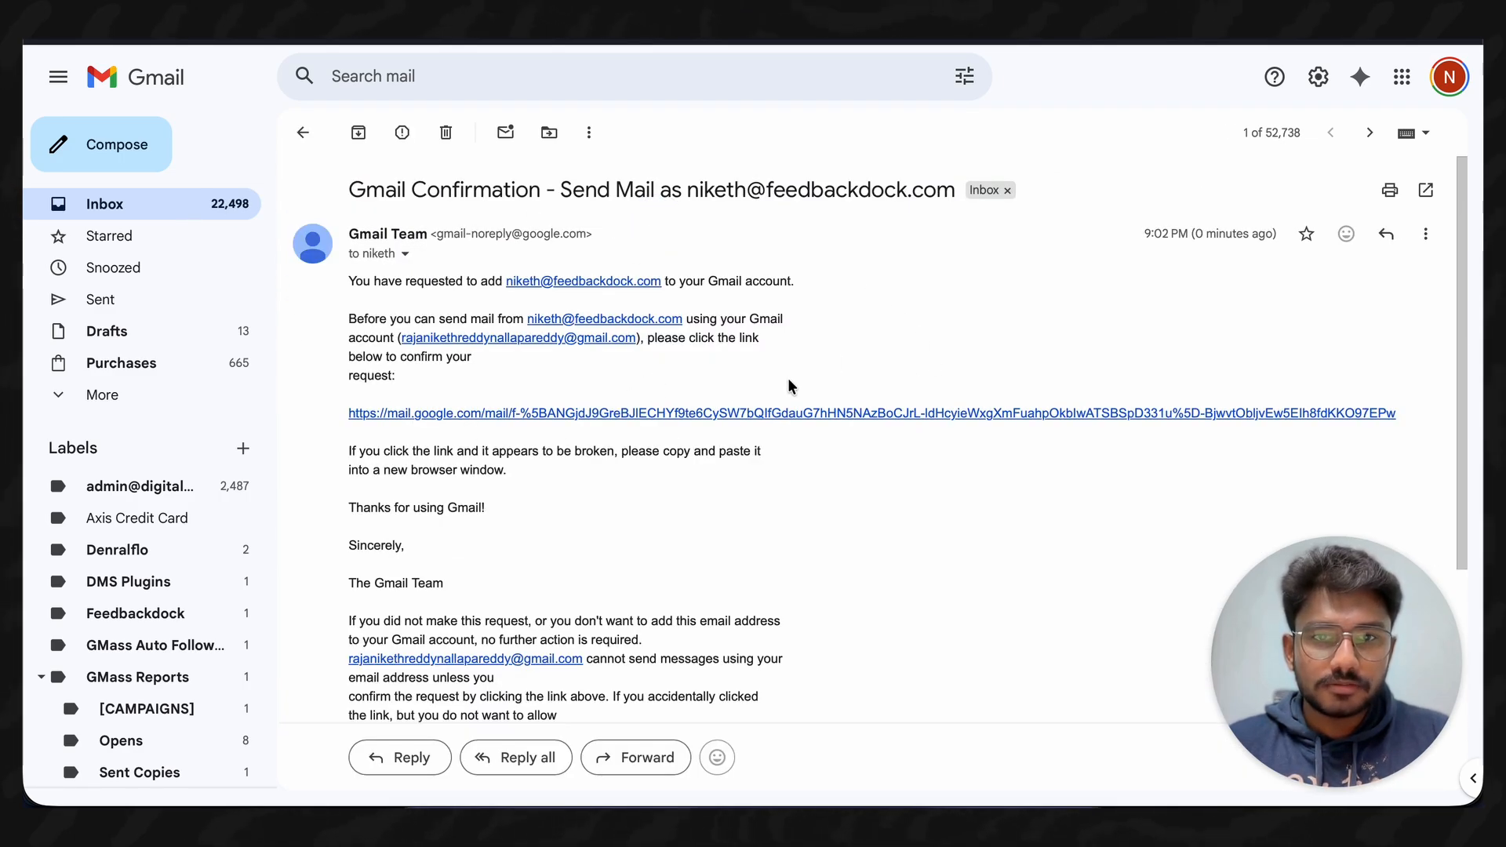
pyautogui.click(698, 413)
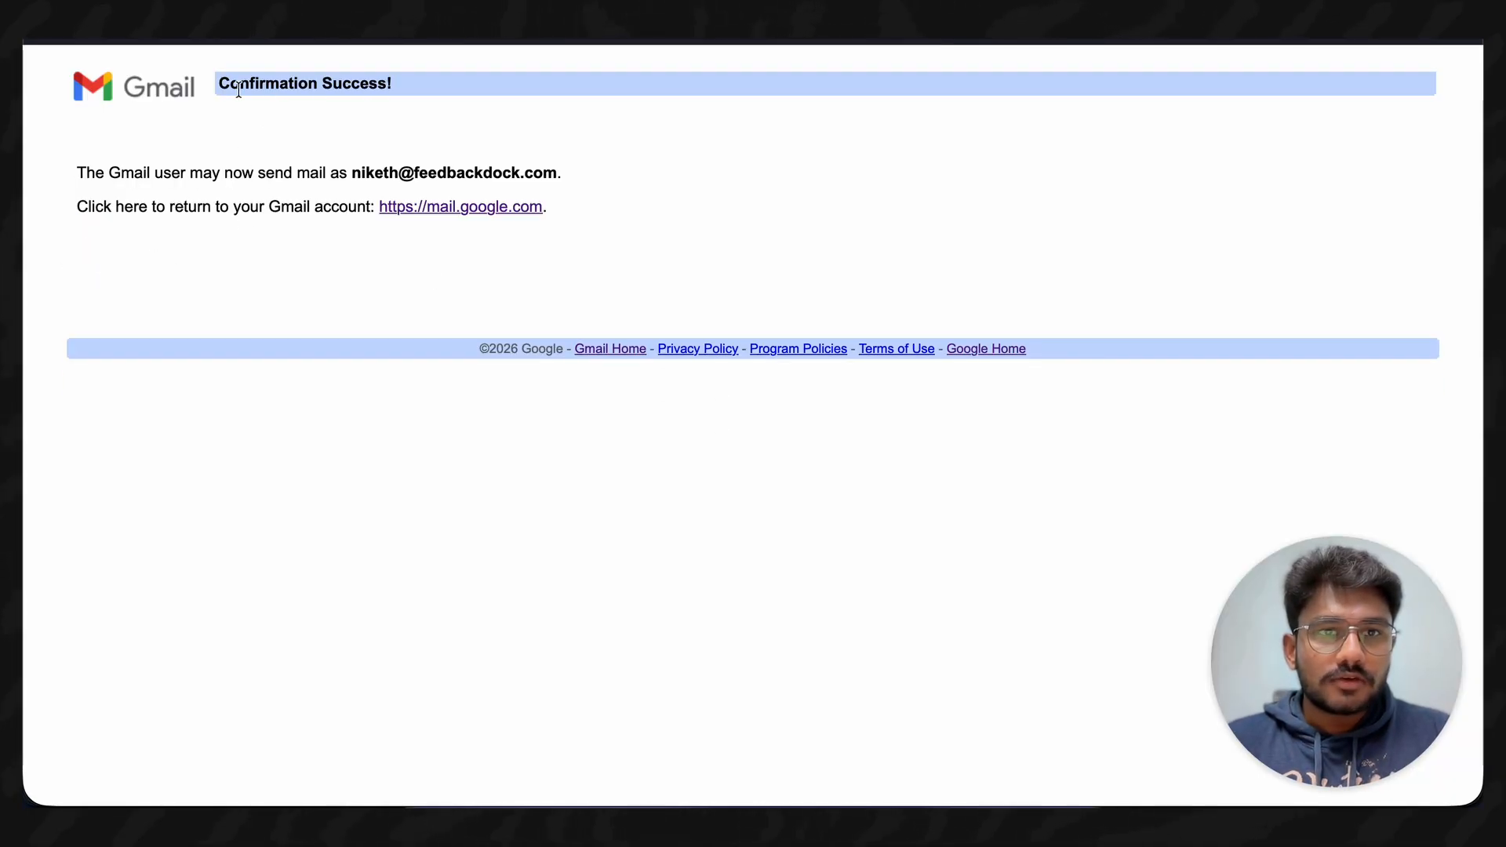
pyautogui.click(440, 88)
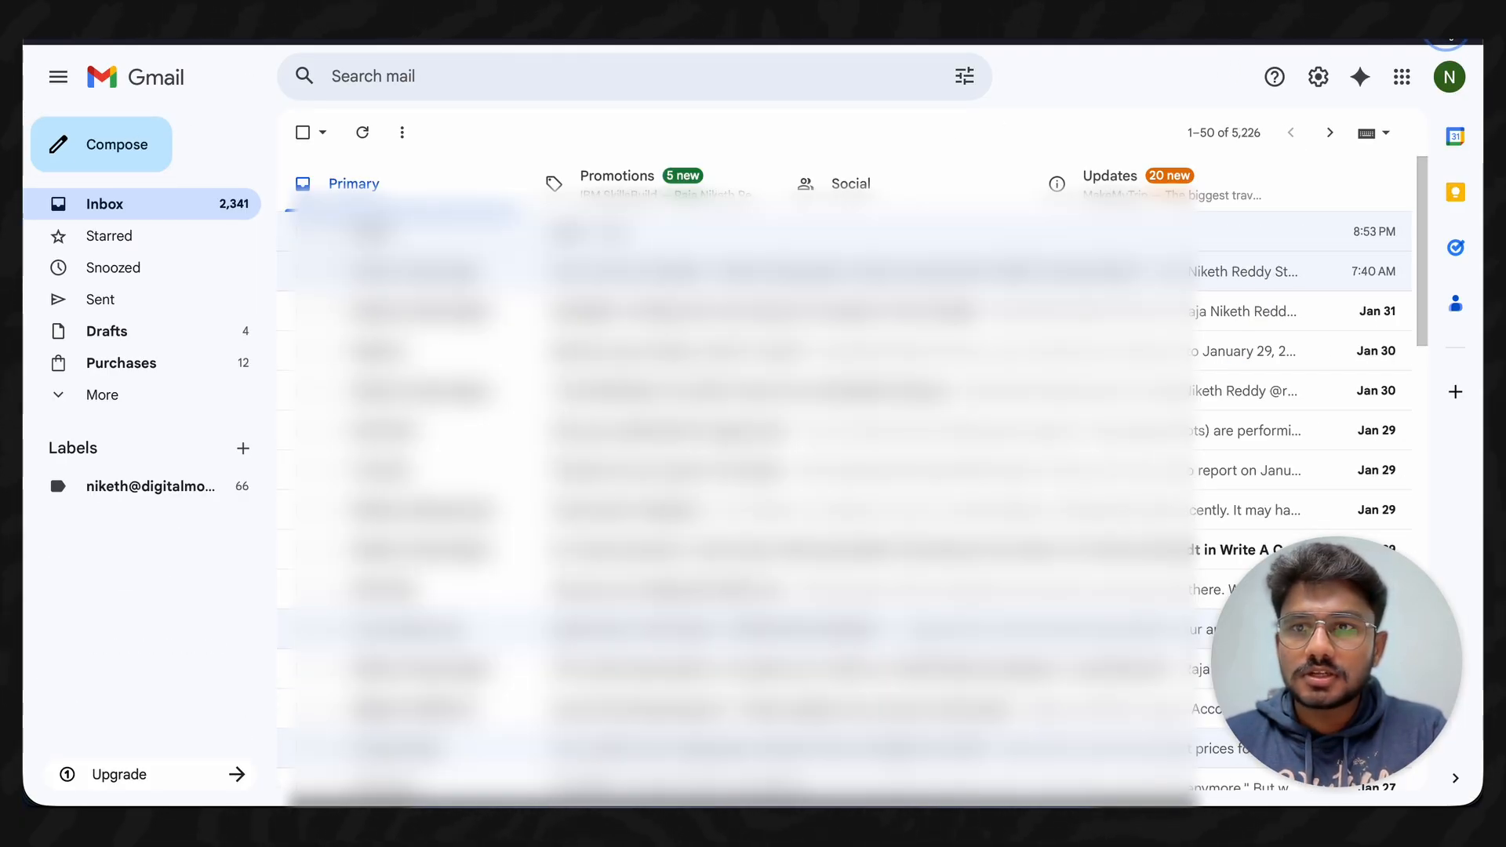
pyautogui.click(55, 148)
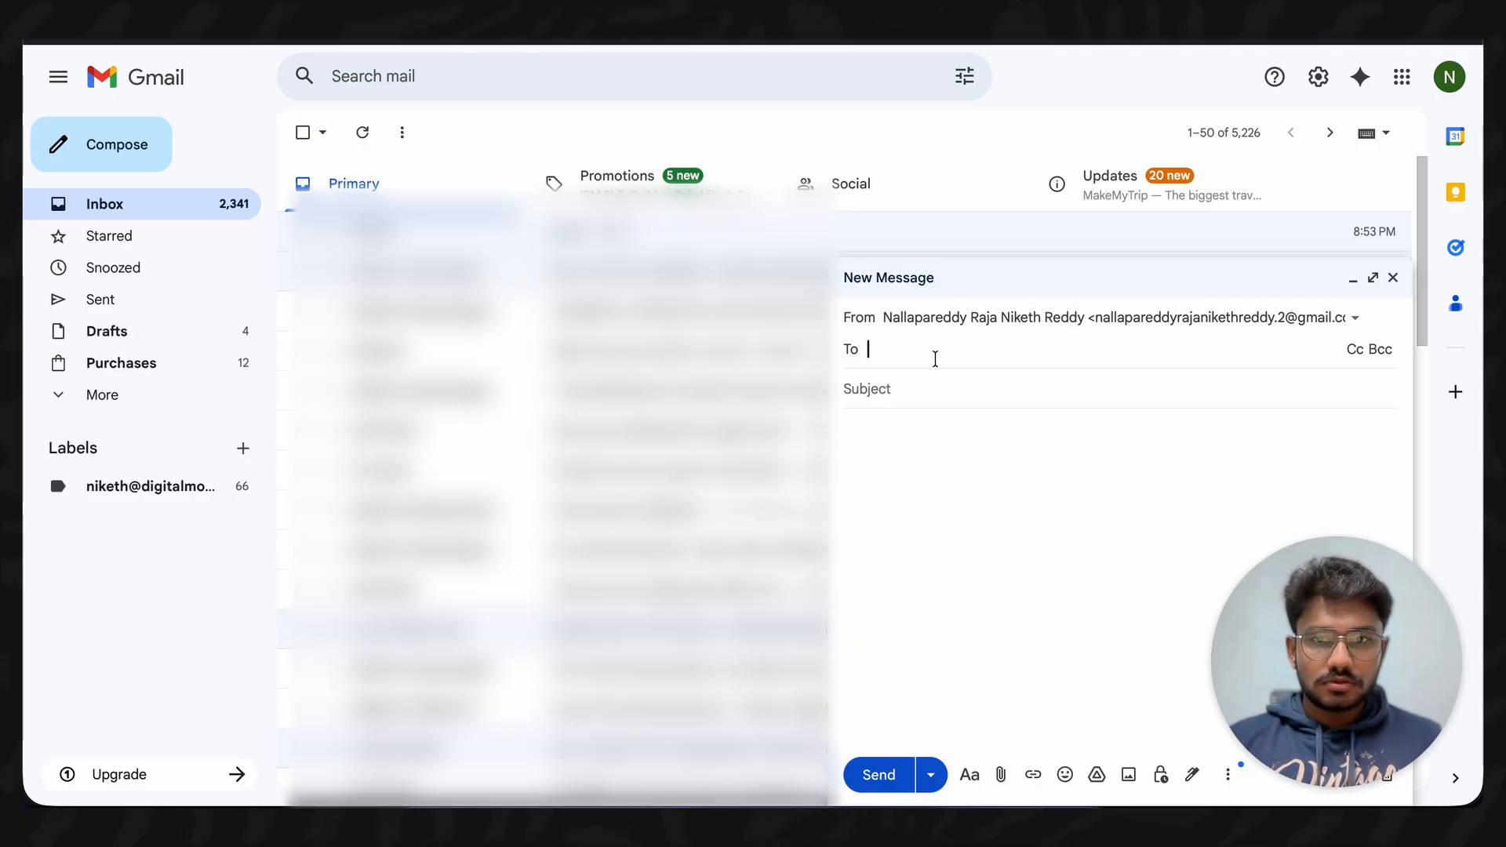
# - Send a test email to the custom address with subject 'Hi' and body 'Hi'
pyautogui.hotkey('ctrl', 'v')
pyautogui.click(917, 424)
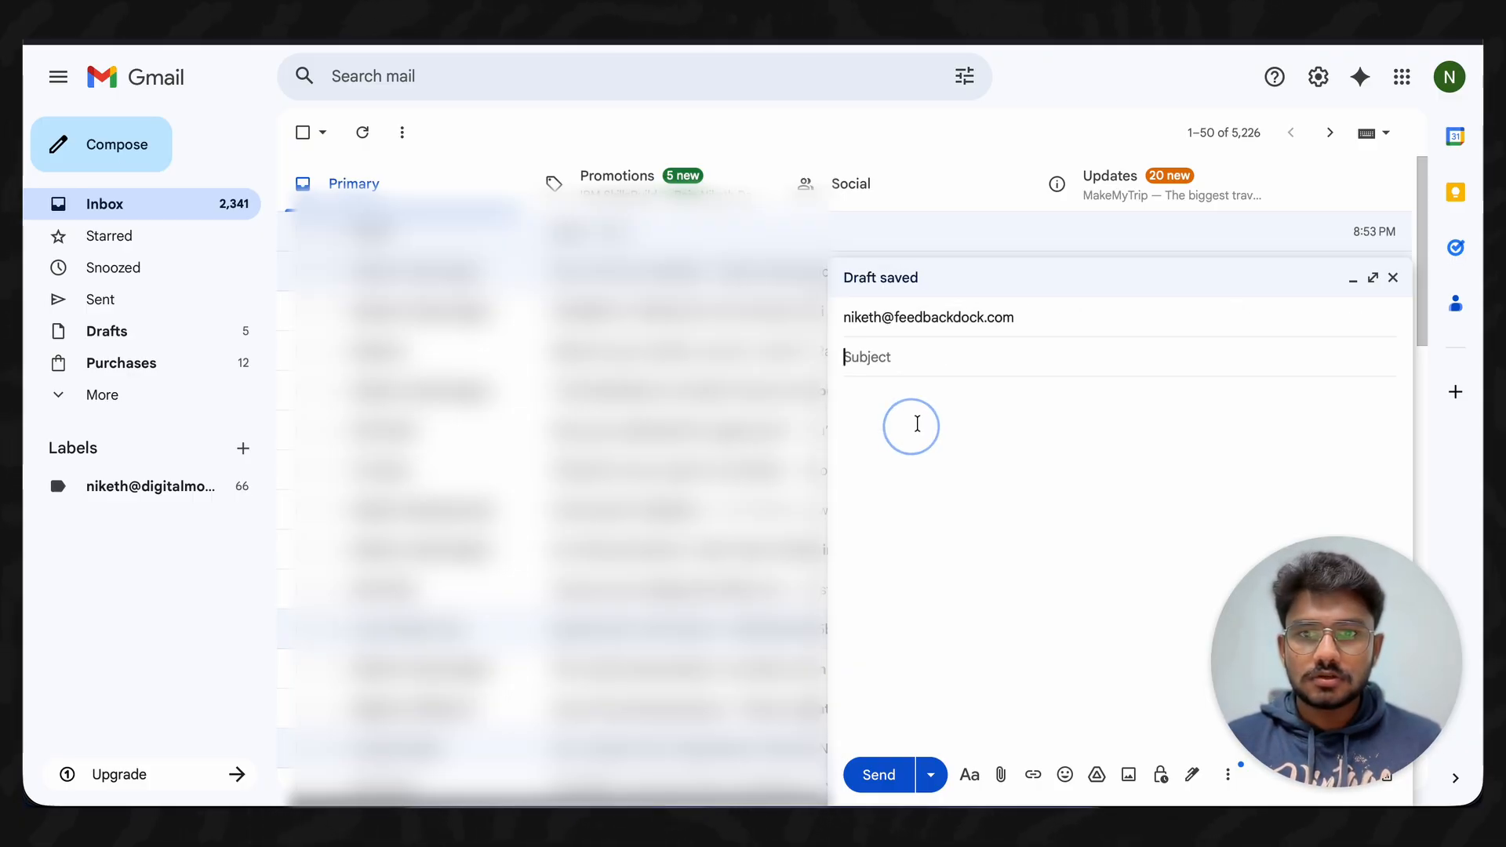
pyautogui.write('Hi')
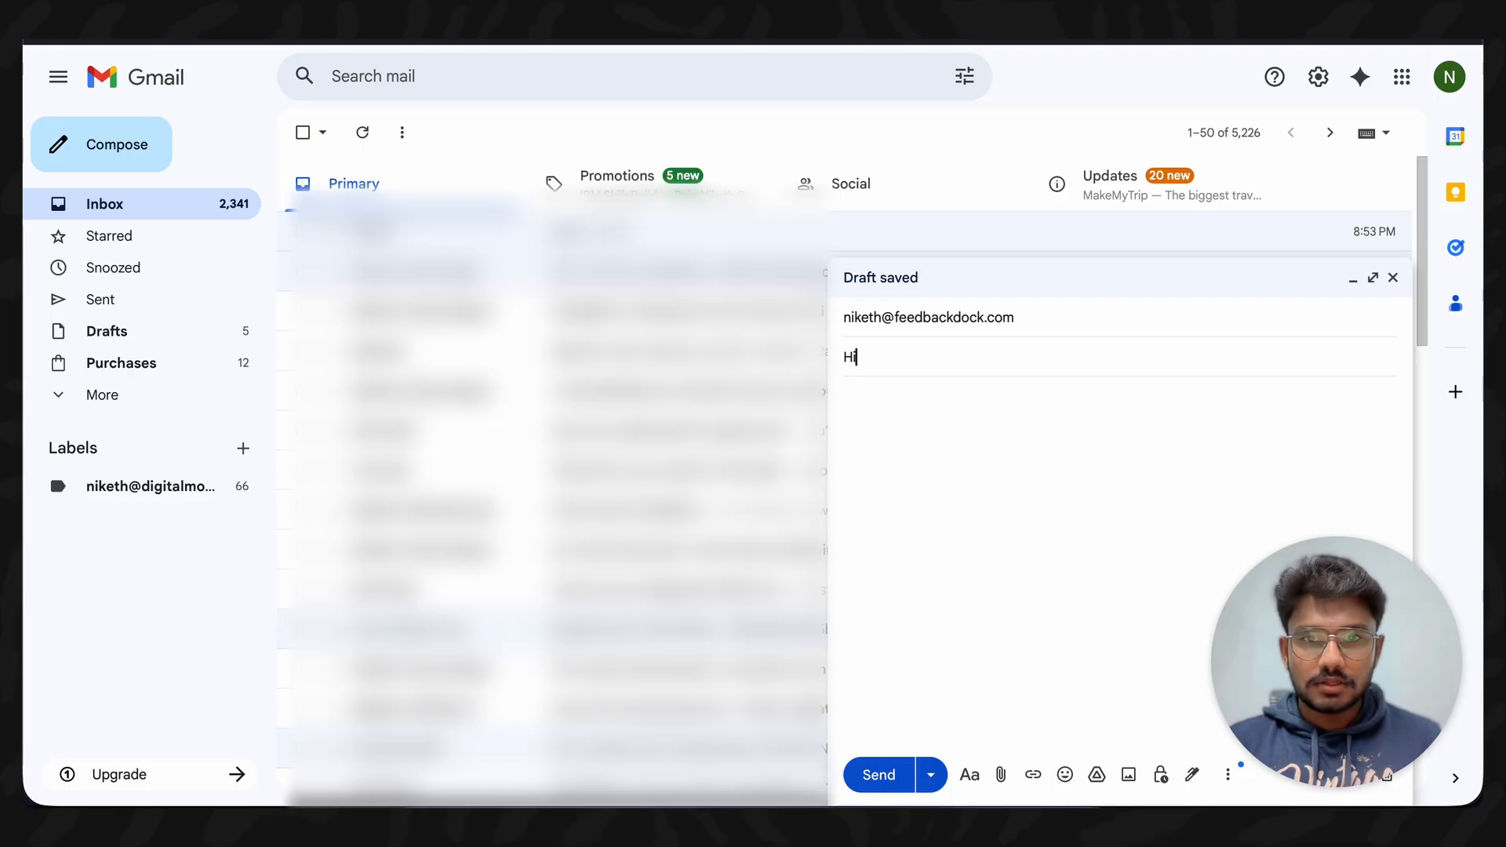
pyautogui.press('Tab')
pyautogui.write('Hi')
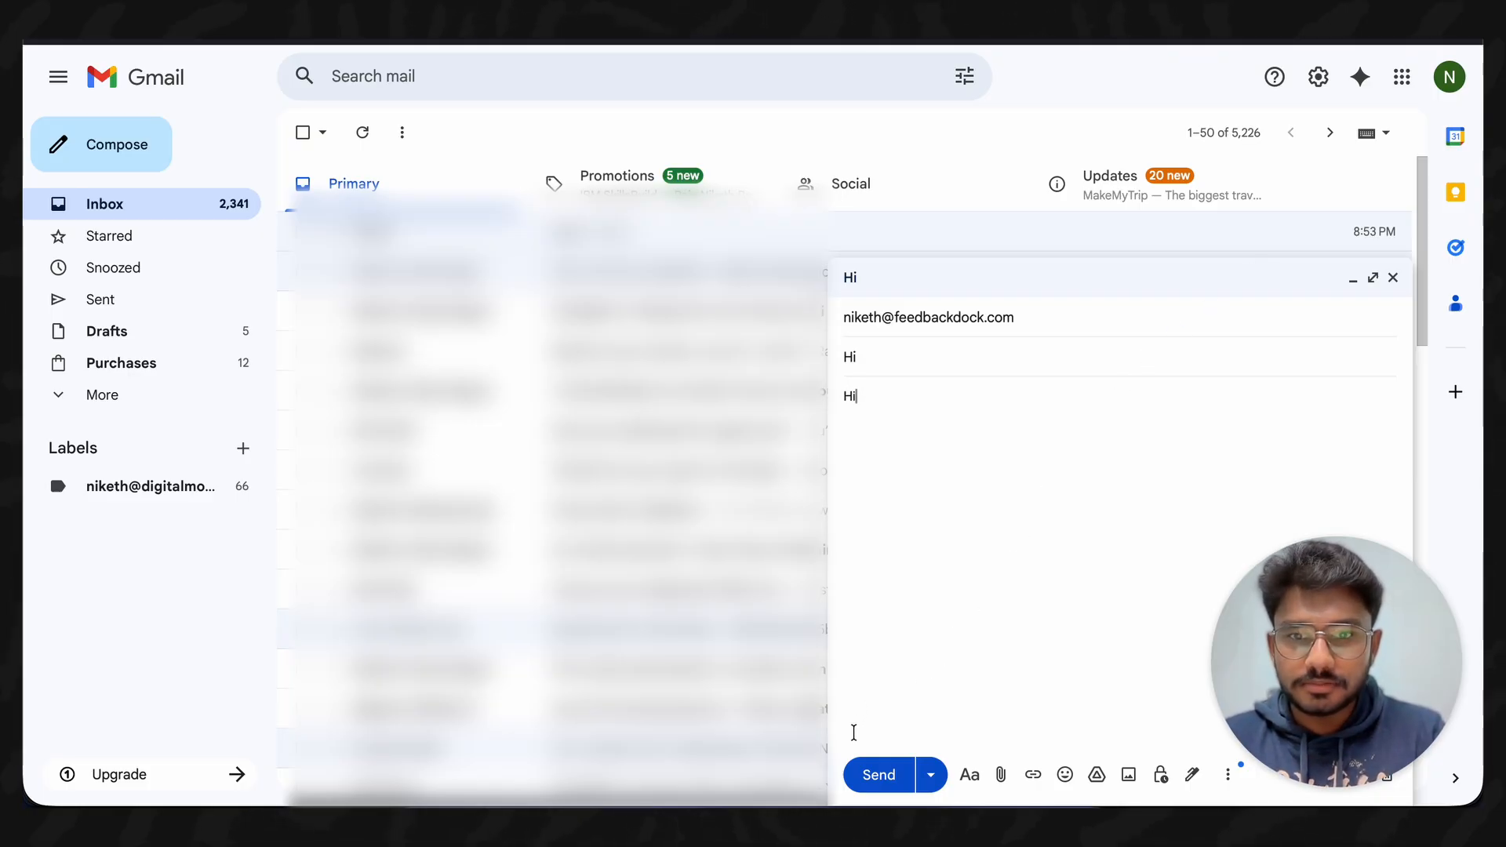
pyautogui.click(864, 774)
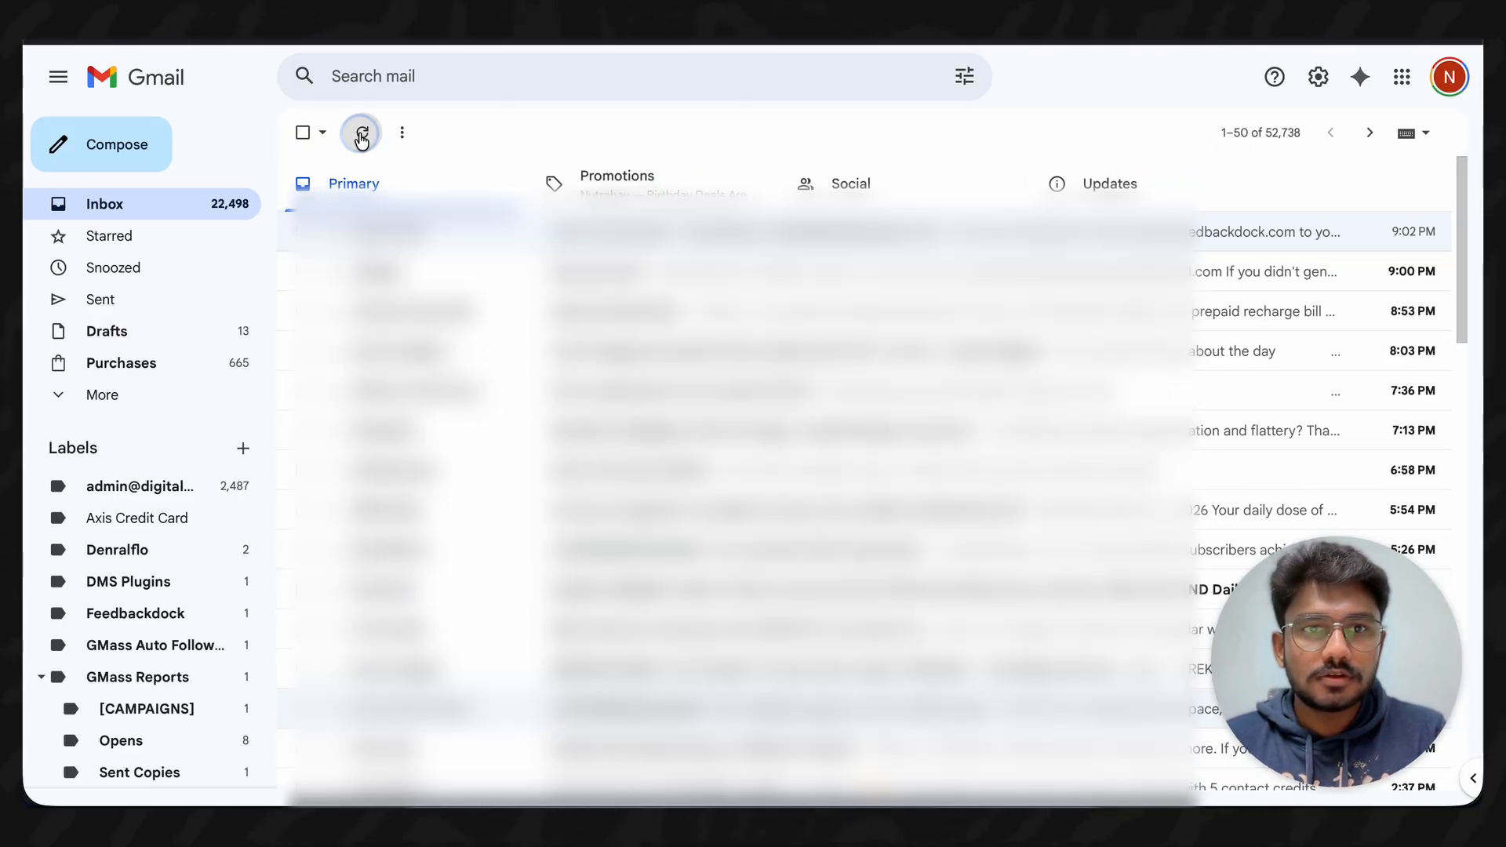
# - Refresh the inbox, open the arrived 'Hi' message, and start a reply
pyautogui.click(361, 138)
pyautogui.click(585, 230)
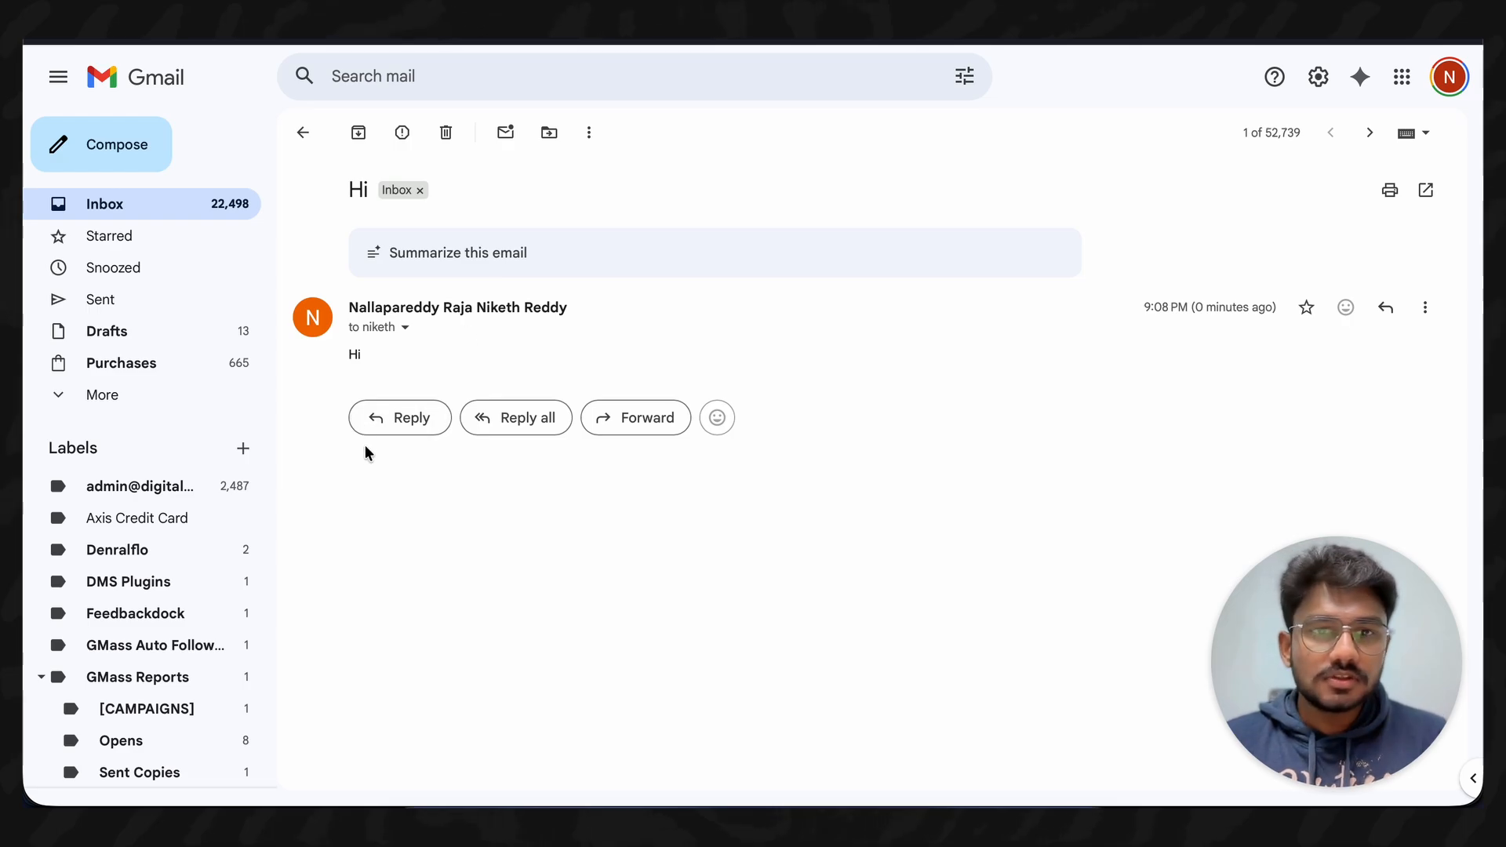
pyautogui.click(392, 427)
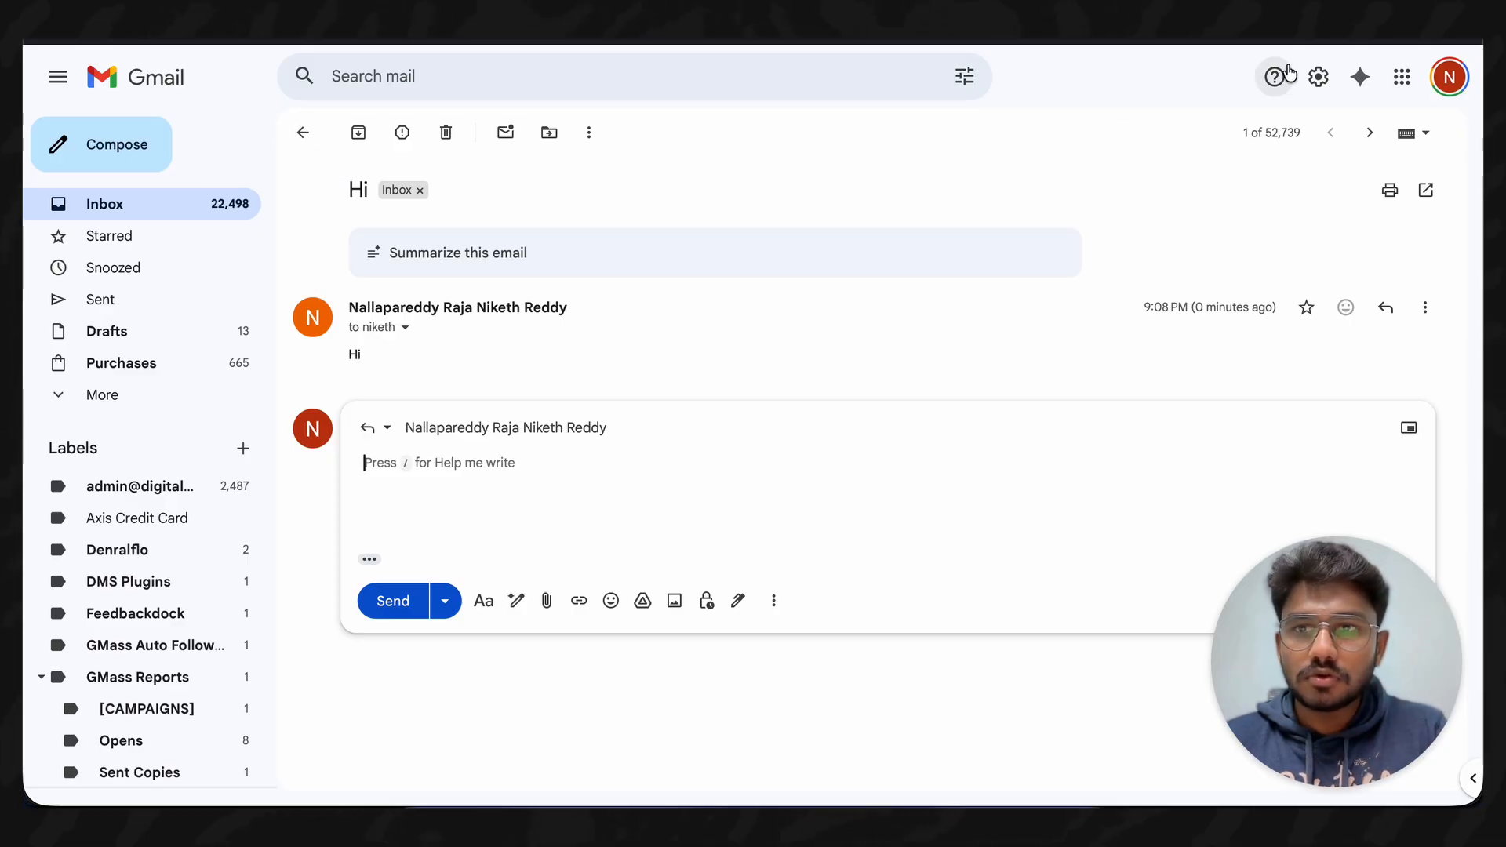
# - Go to Gmail's Filters and Blocked Addresses settings and start a new filter
pyautogui.click(1319, 76)
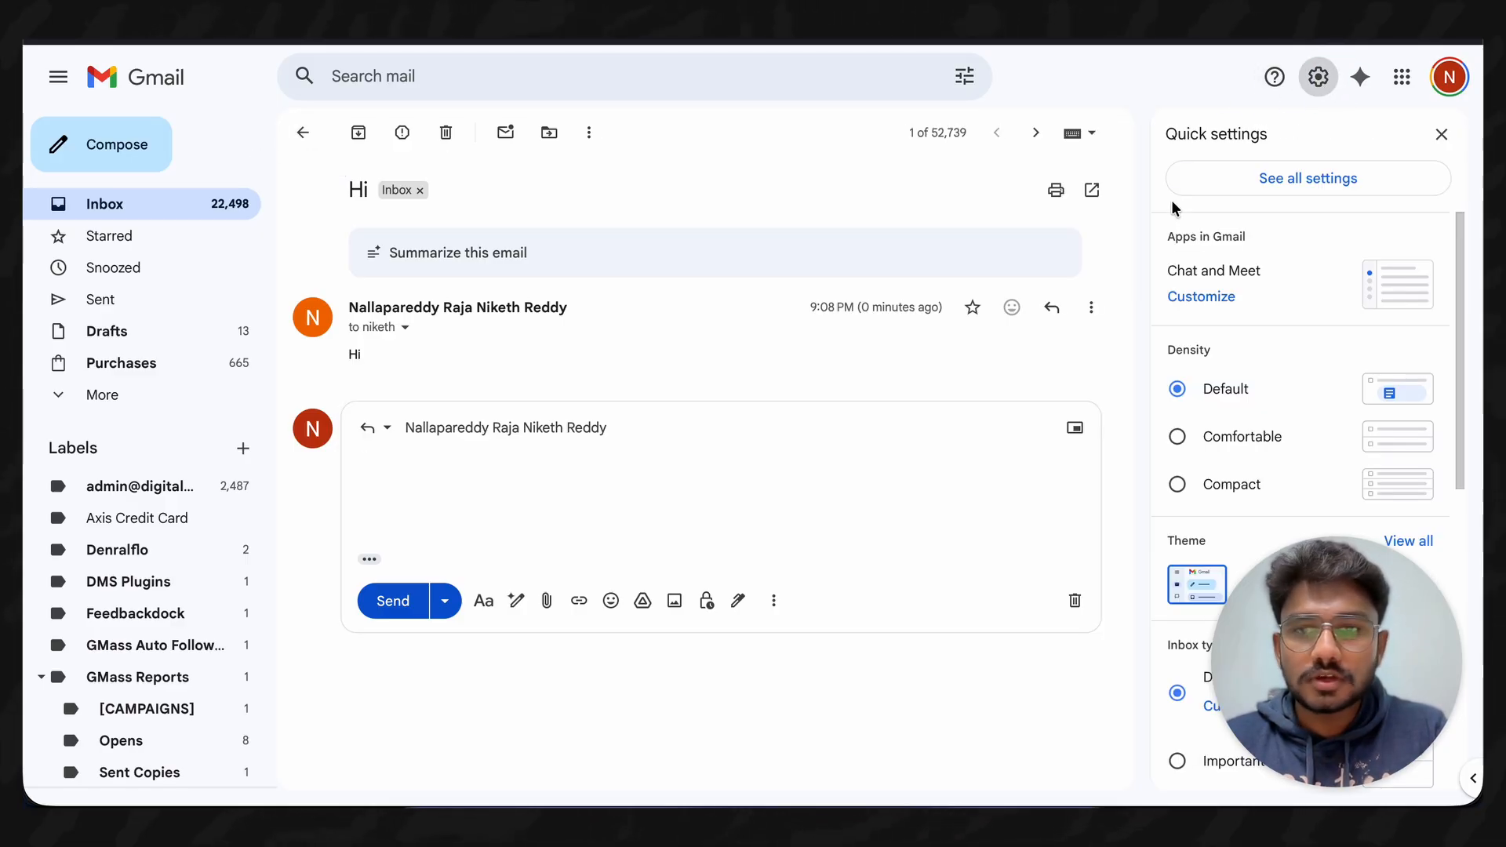
pyautogui.click(1255, 188)
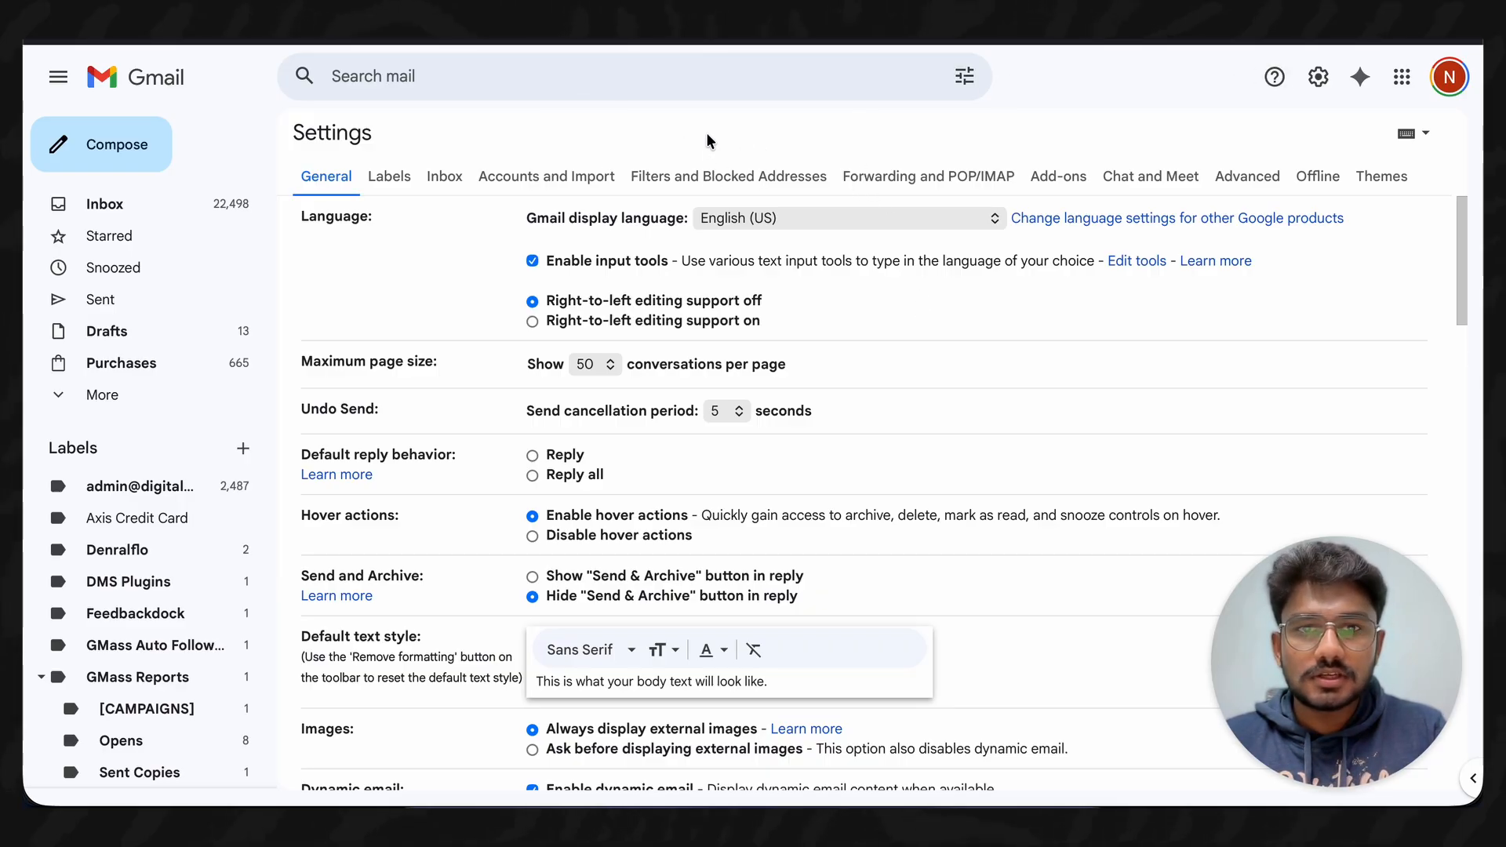
pyautogui.click(695, 173)
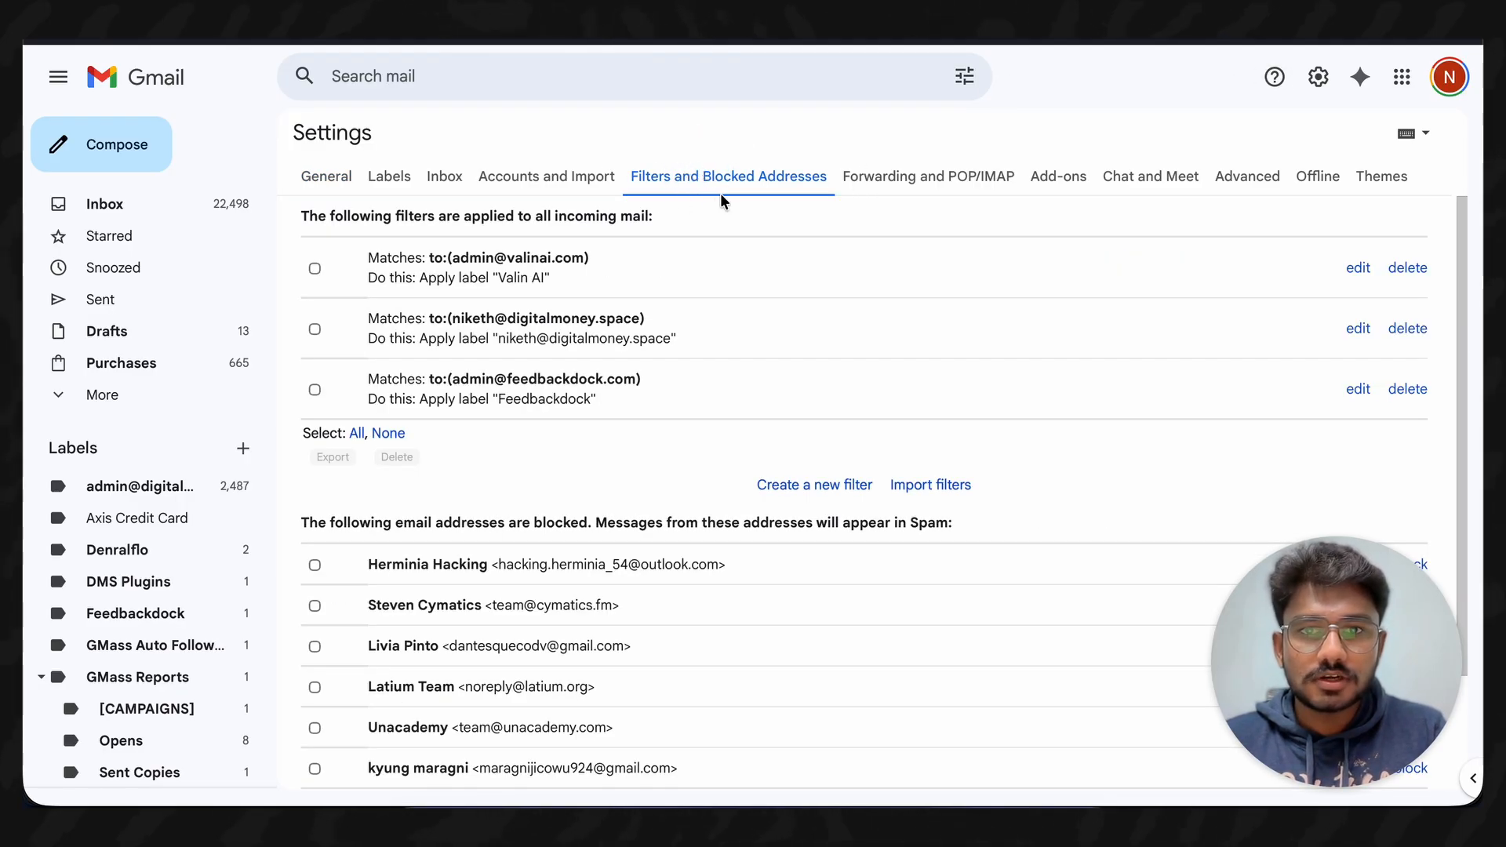
pyautogui.click(799, 485)
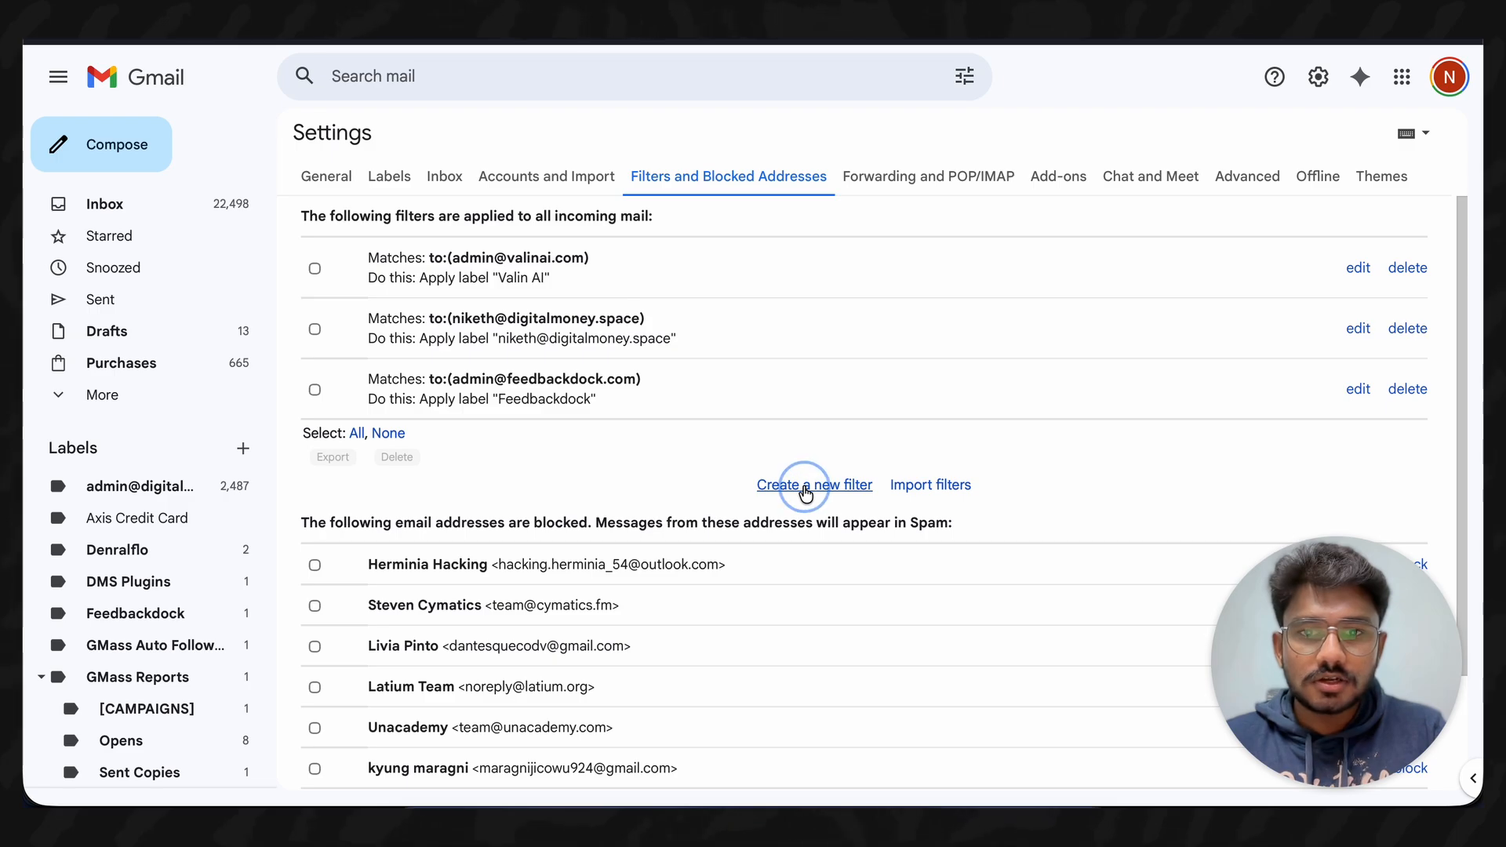
# - Create a filter labelling mail sent to the feedbackdock.com address 'Feedbackdock'
pyautogui.click(452, 167)
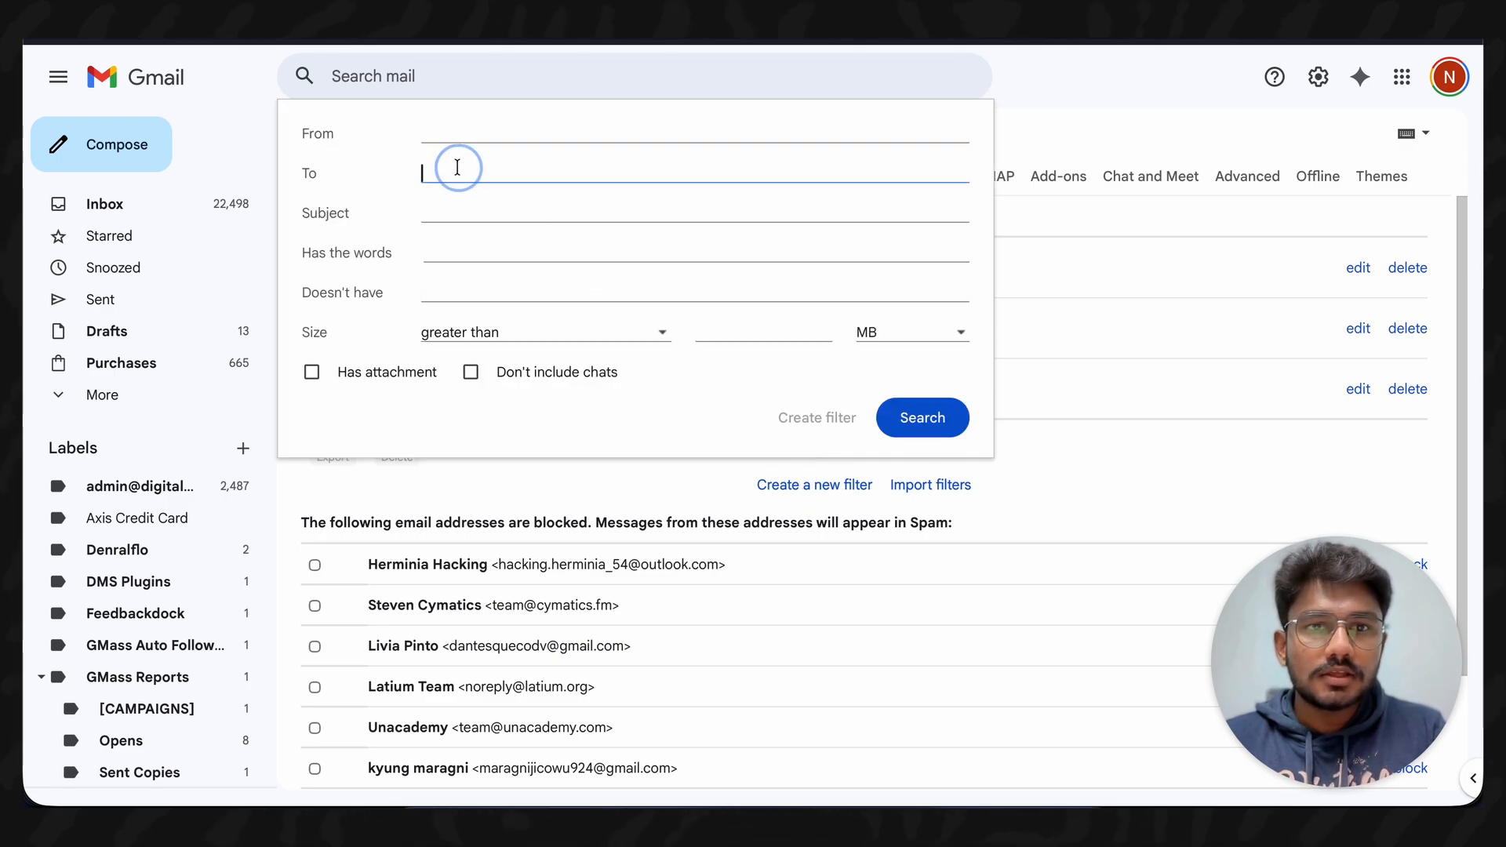
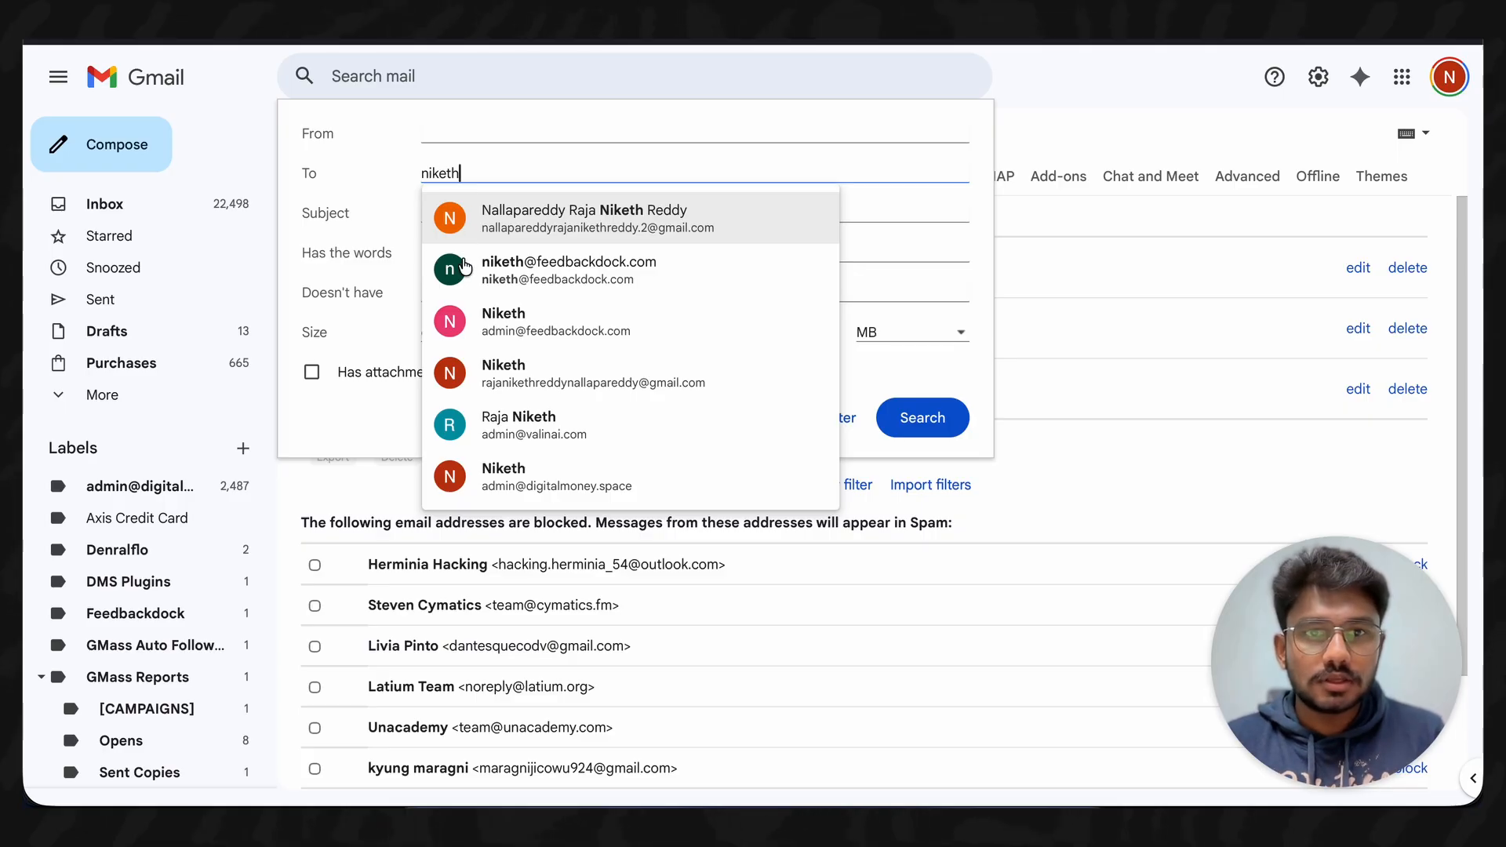
pyautogui.click(509, 273)
pyautogui.tripleClick(565, 168)
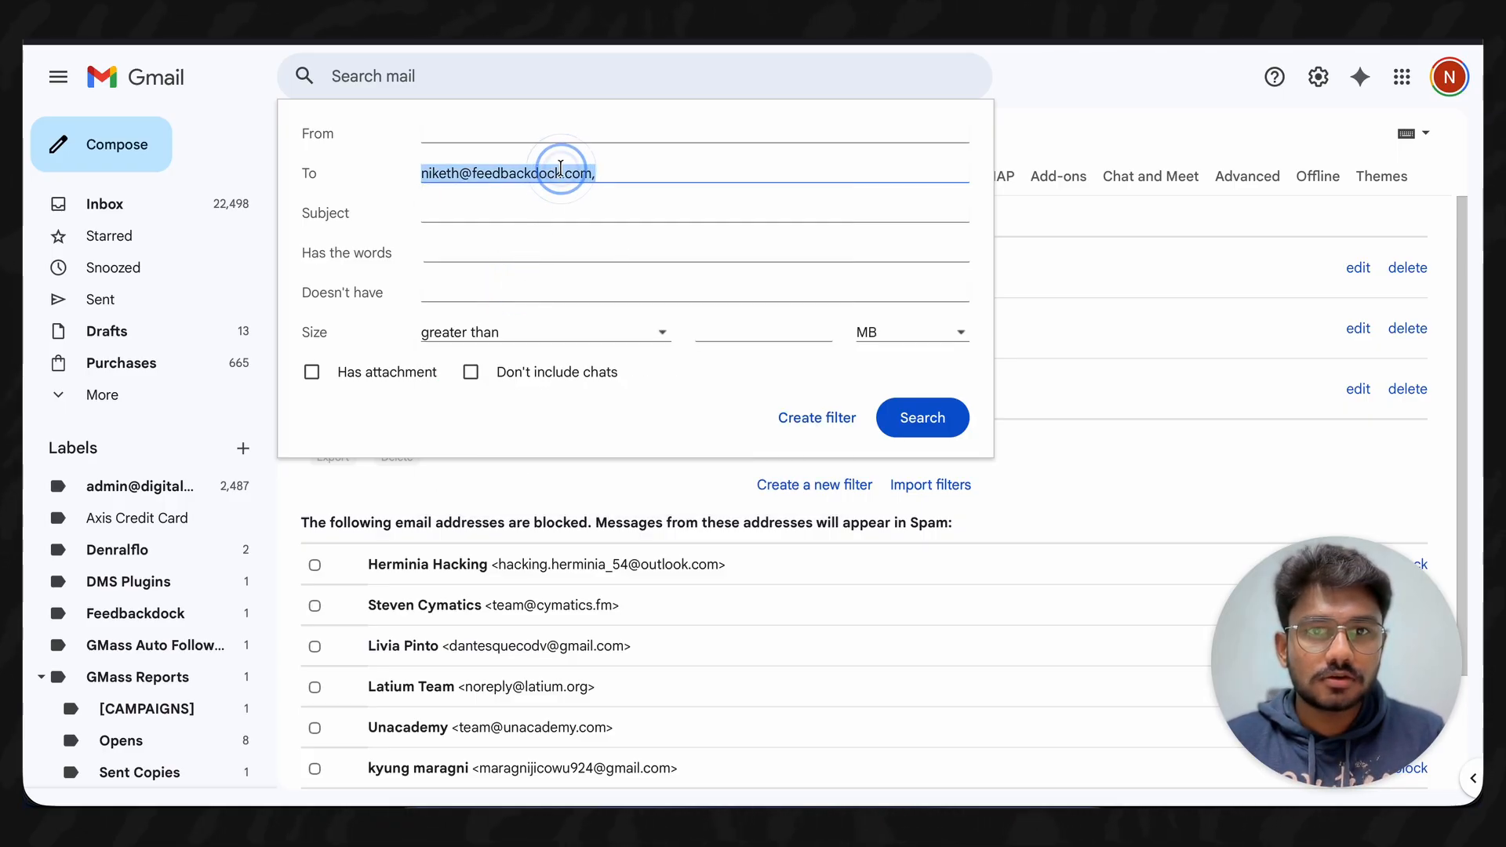
pyautogui.click(807, 417)
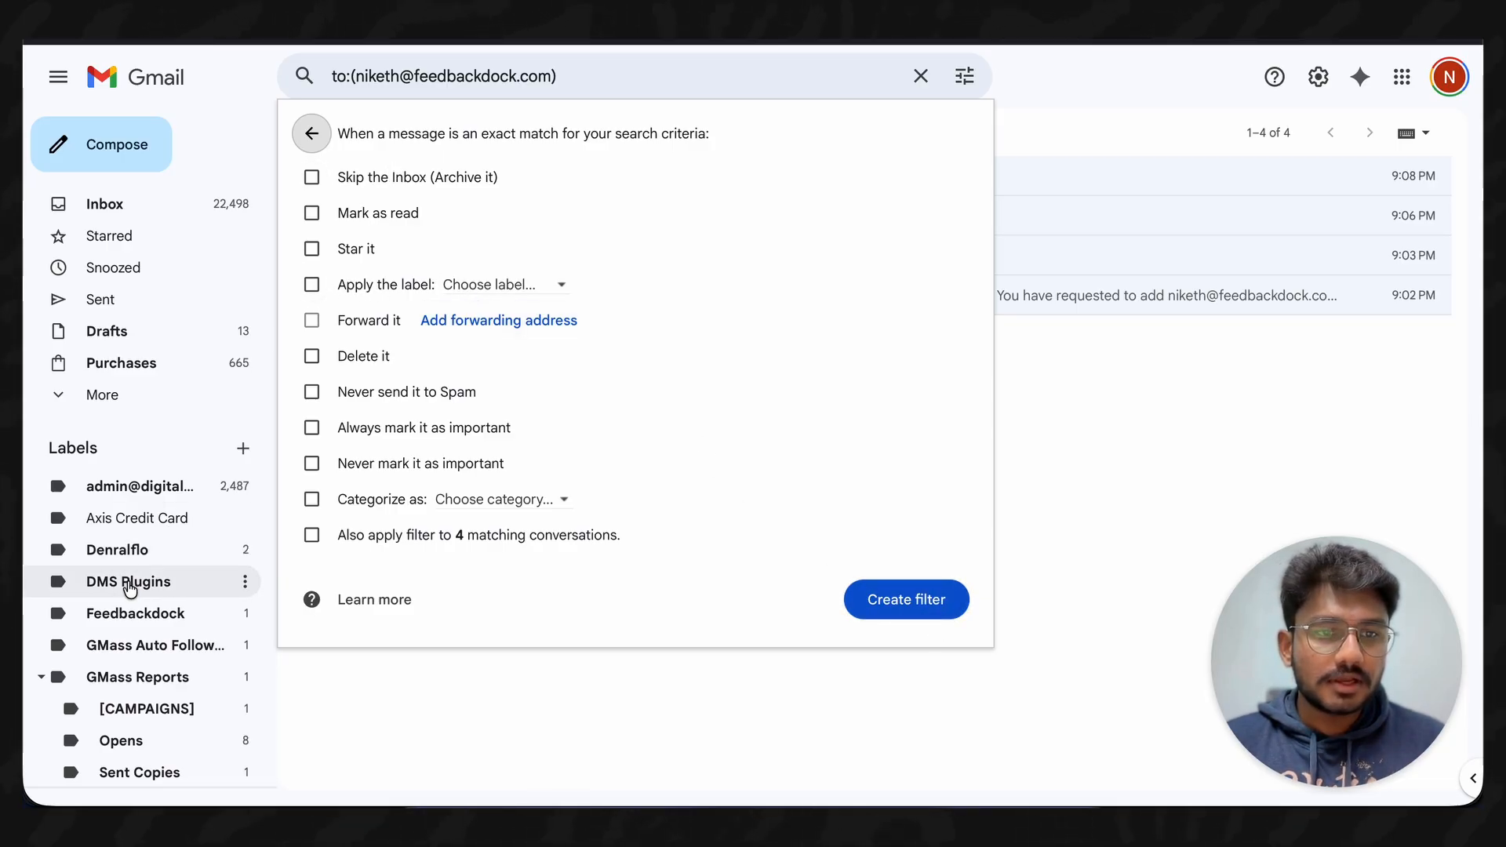
pyautogui.click(493, 287)
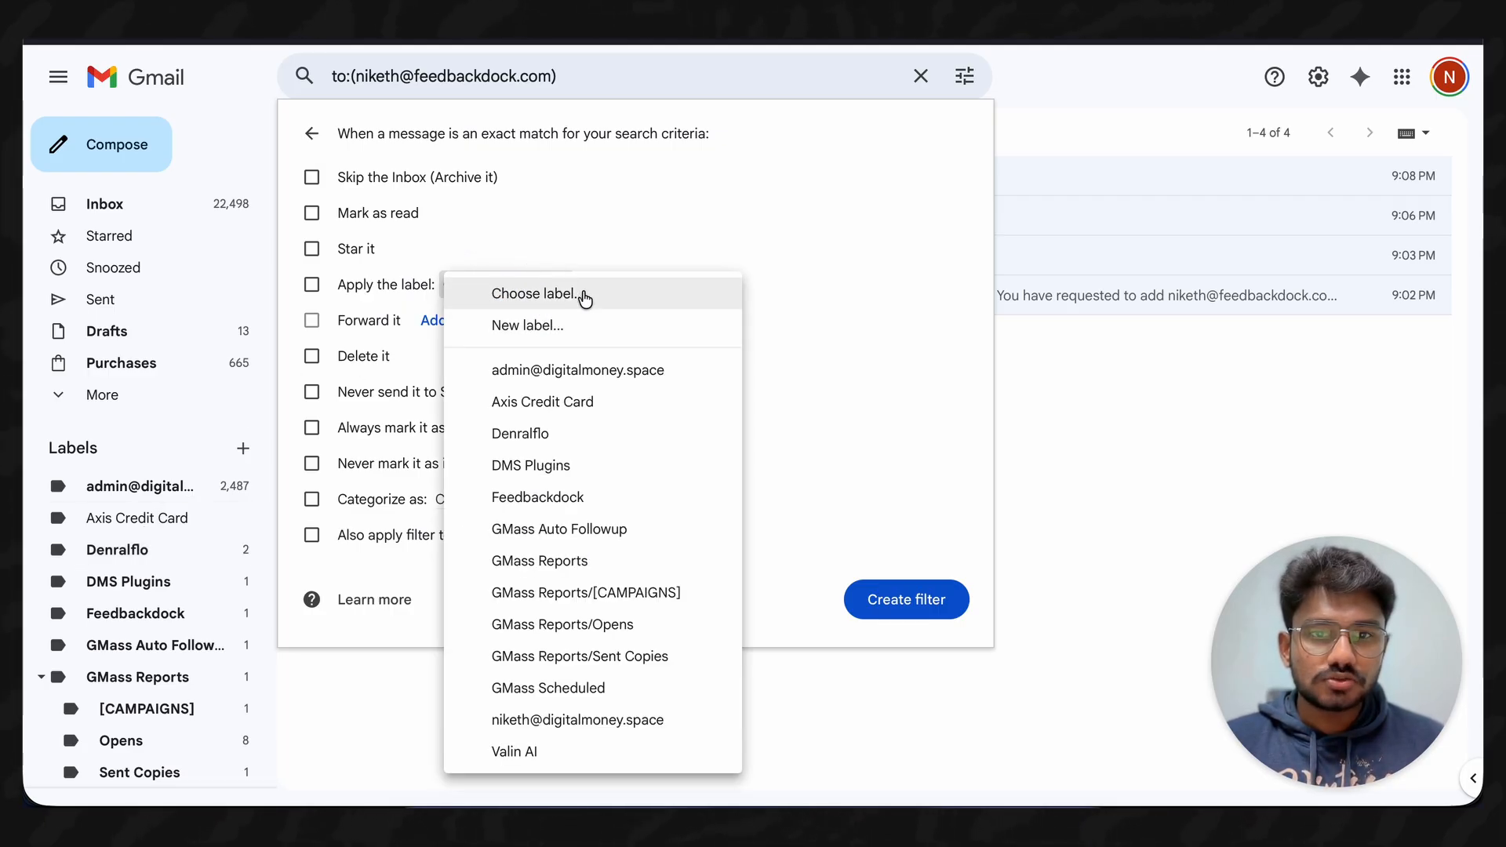
pyautogui.click(557, 494)
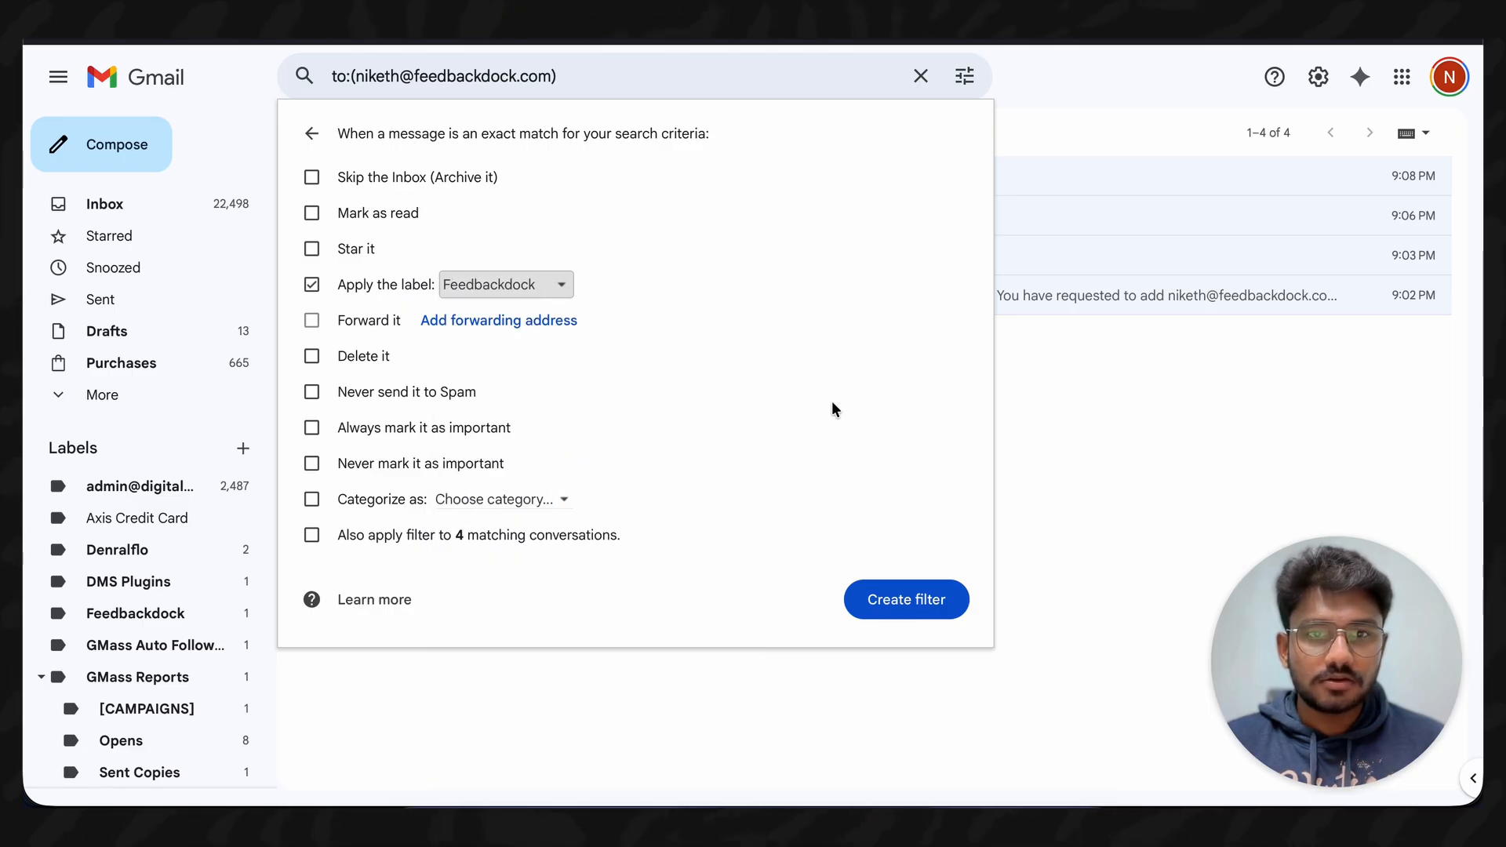
pyautogui.click(926, 611)
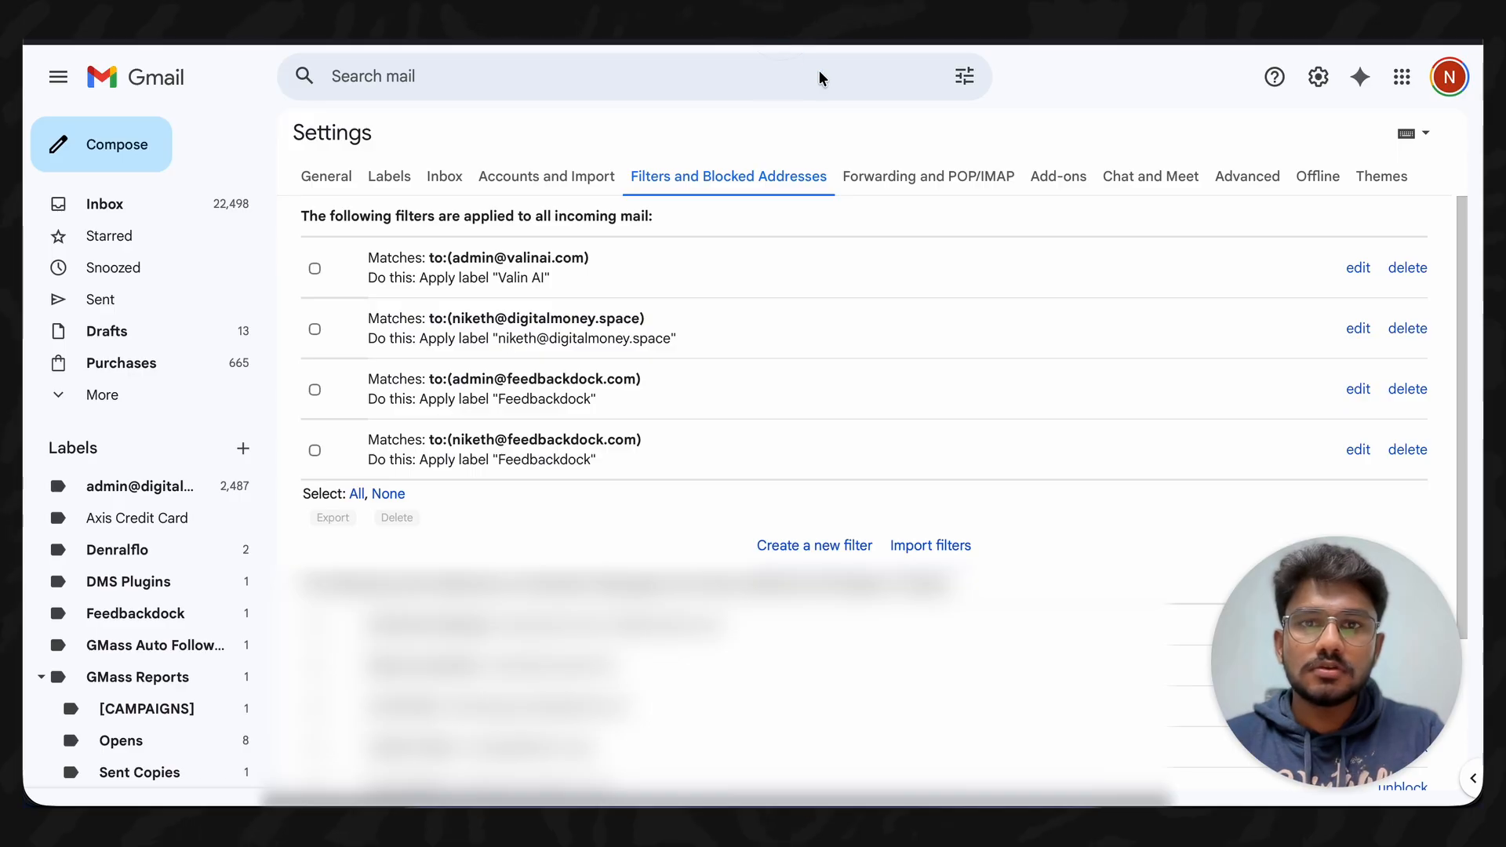
pyautogui.click(801, 36)
# - Go to the DNS Records page for feedbackdock.com and review its existing records
pyautogui.scroll(3, 639, 201)
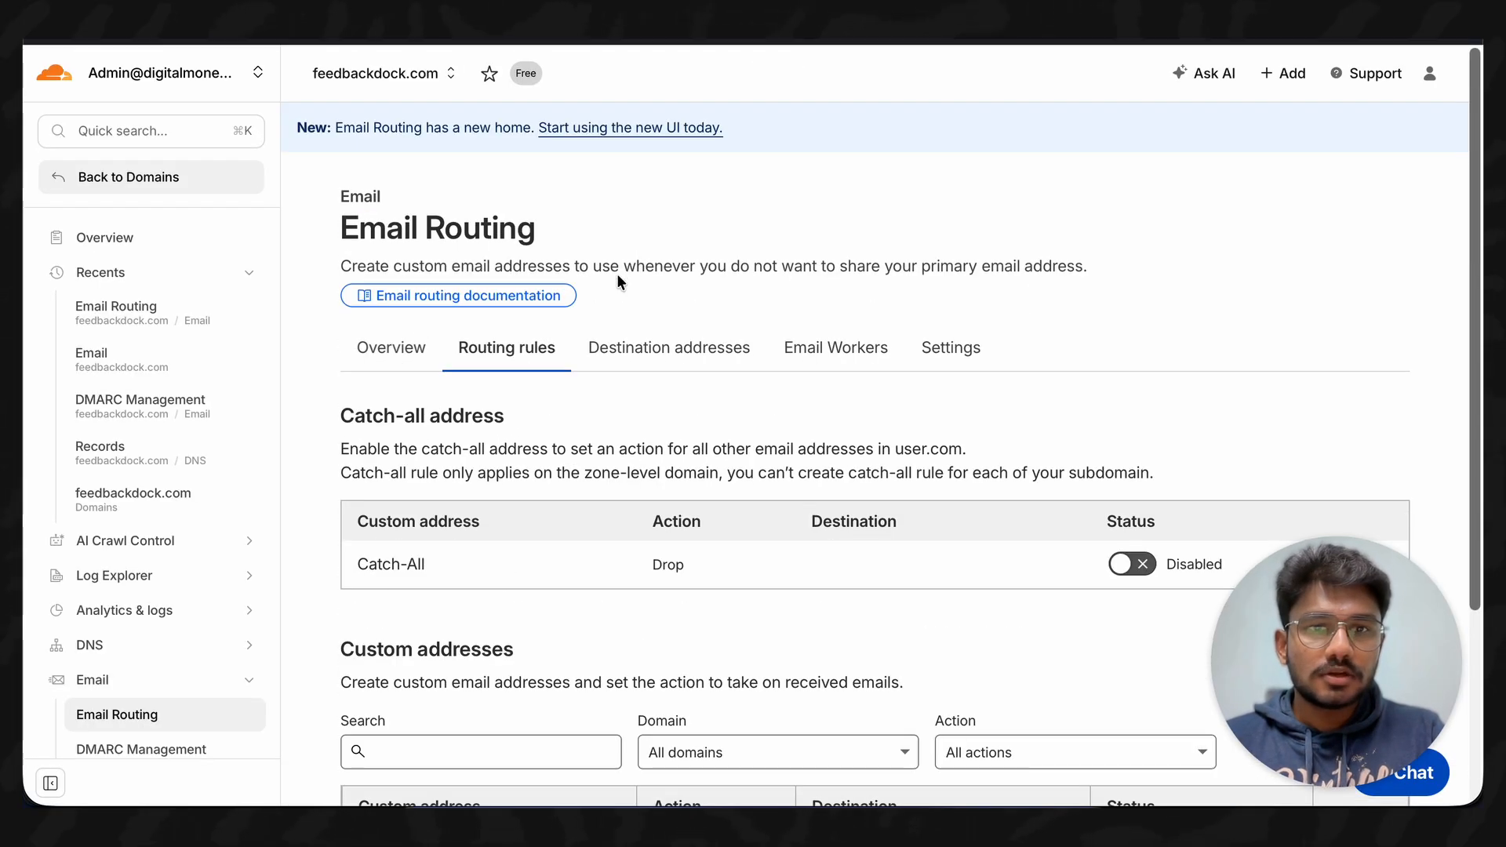
pyautogui.click(134, 661)
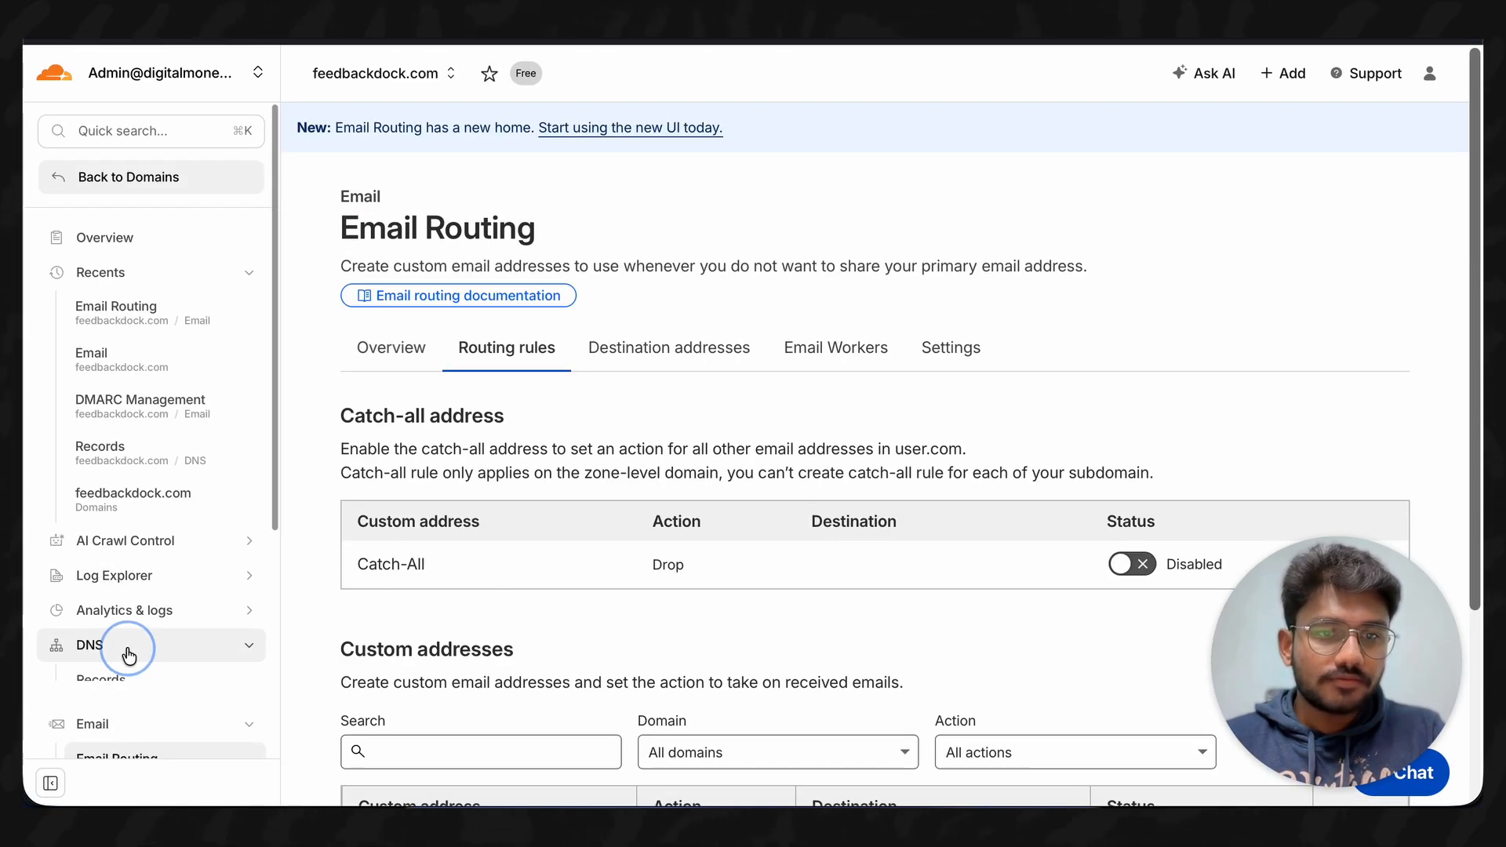
pyautogui.scroll(-3, 128, 659)
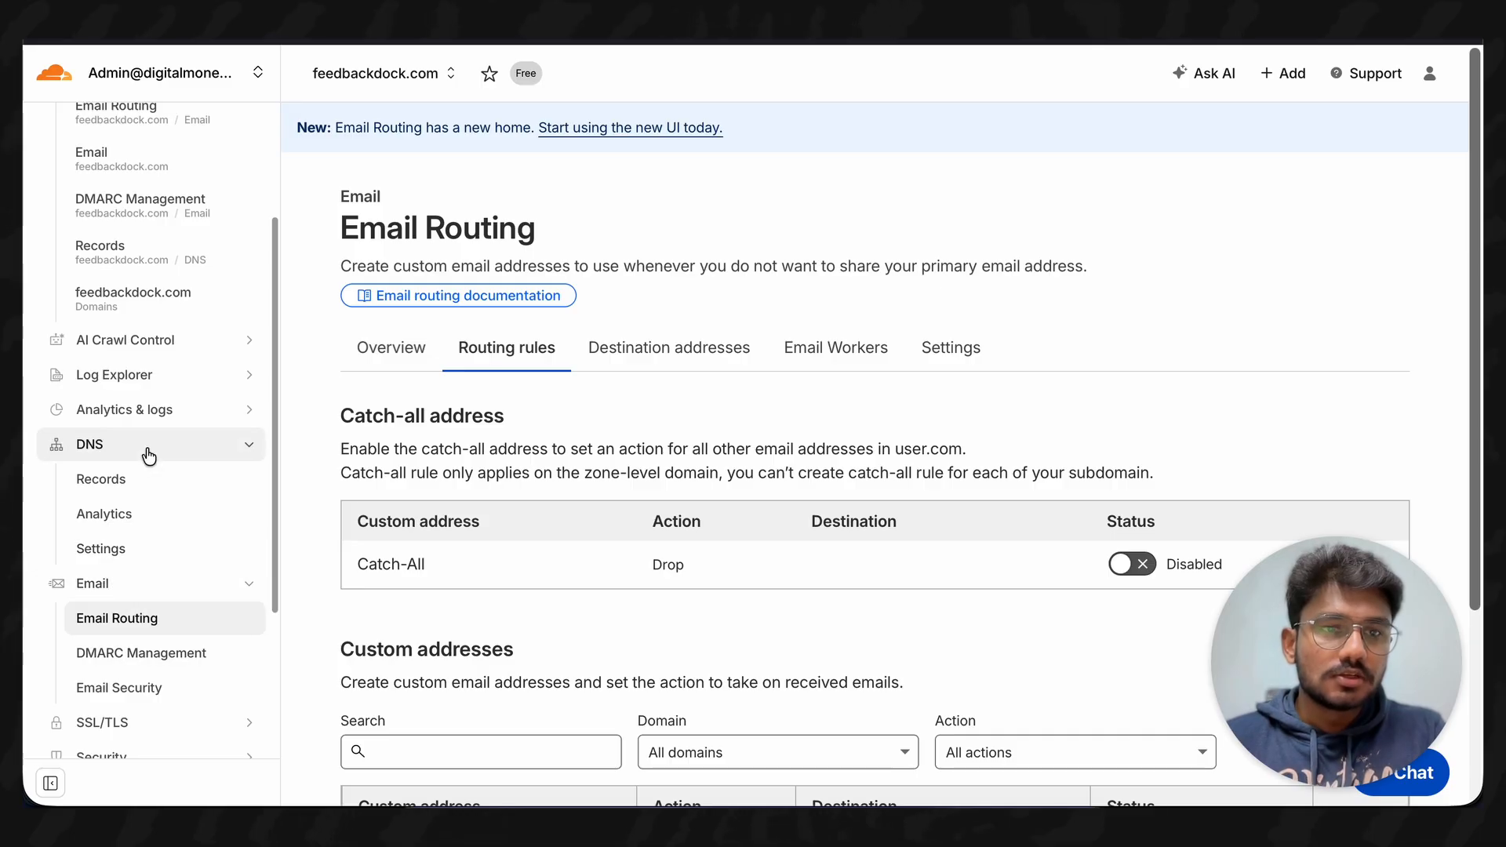
pyautogui.click(148, 479)
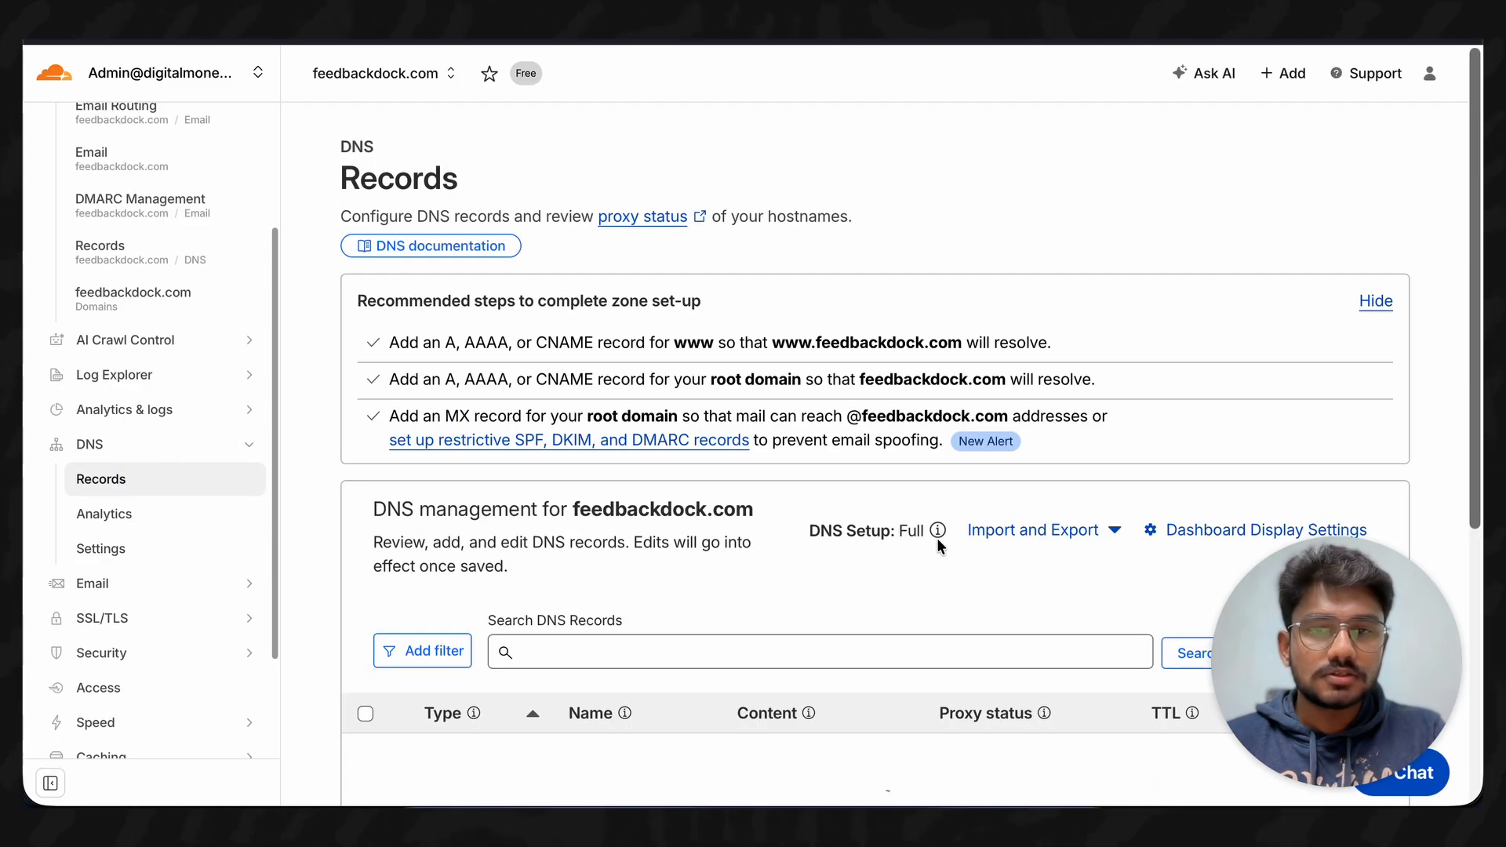
pyautogui.scroll(-5, 936, 538)
pyautogui.scroll(1, 937, 538)
pyautogui.scroll(-1, 937, 538)
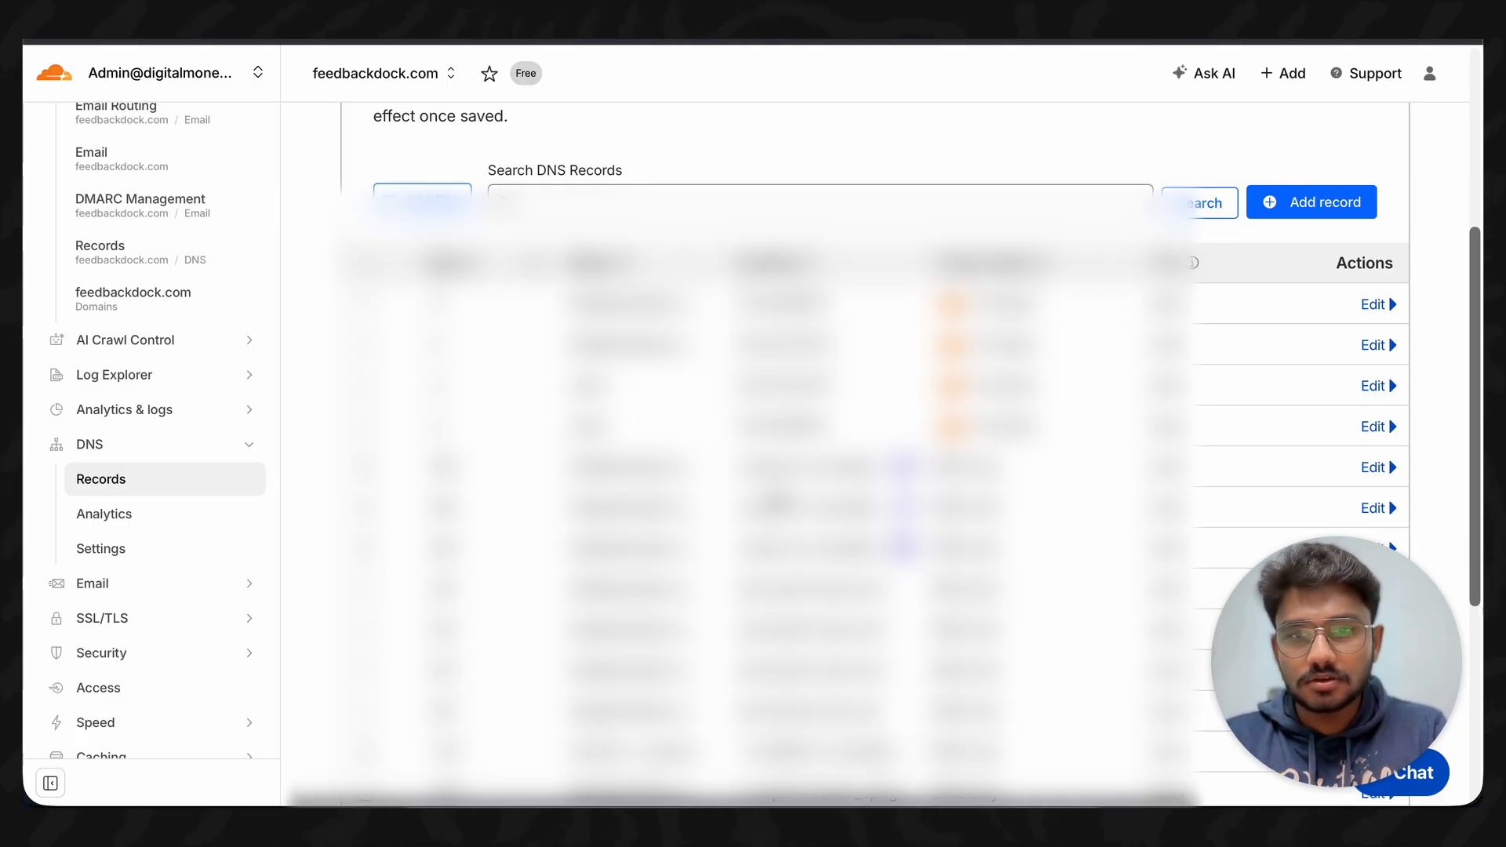
pyautogui.scroll(-7, 772, 500)
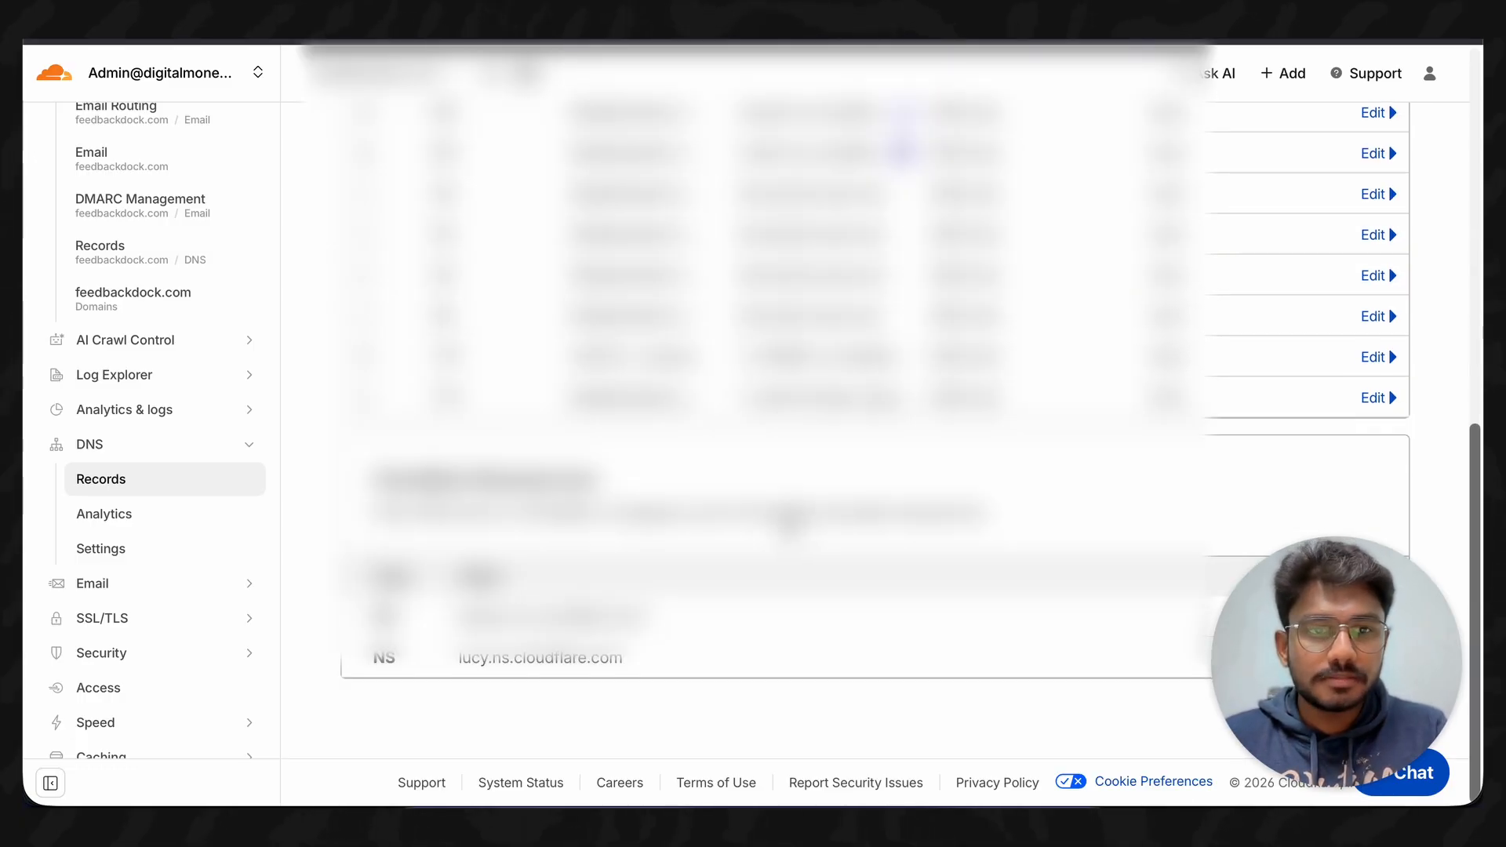
pyautogui.scroll(1, 790, 525)
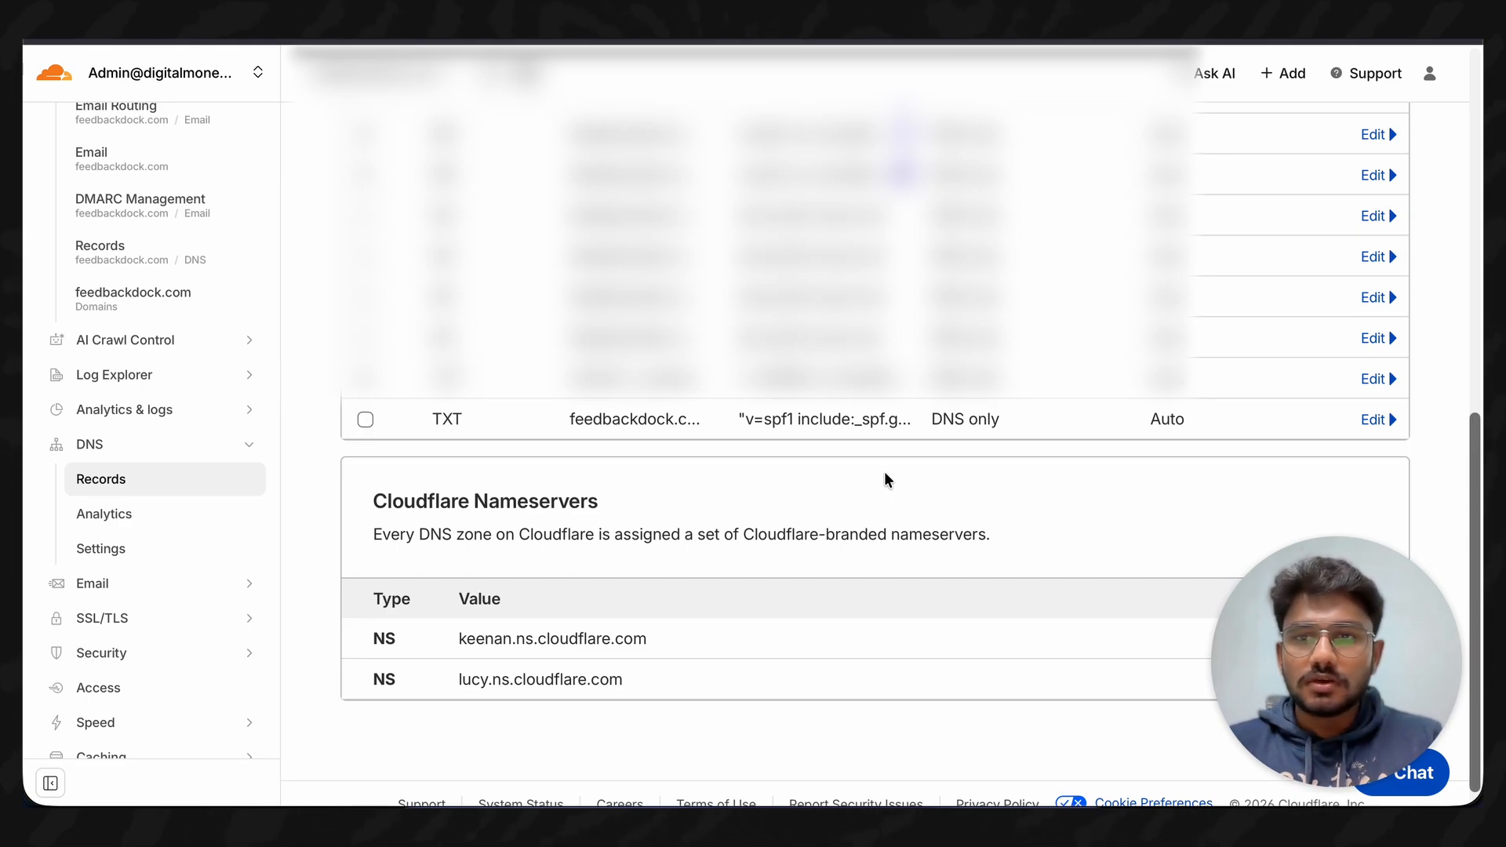
pyautogui.scroll(1, 886, 478)
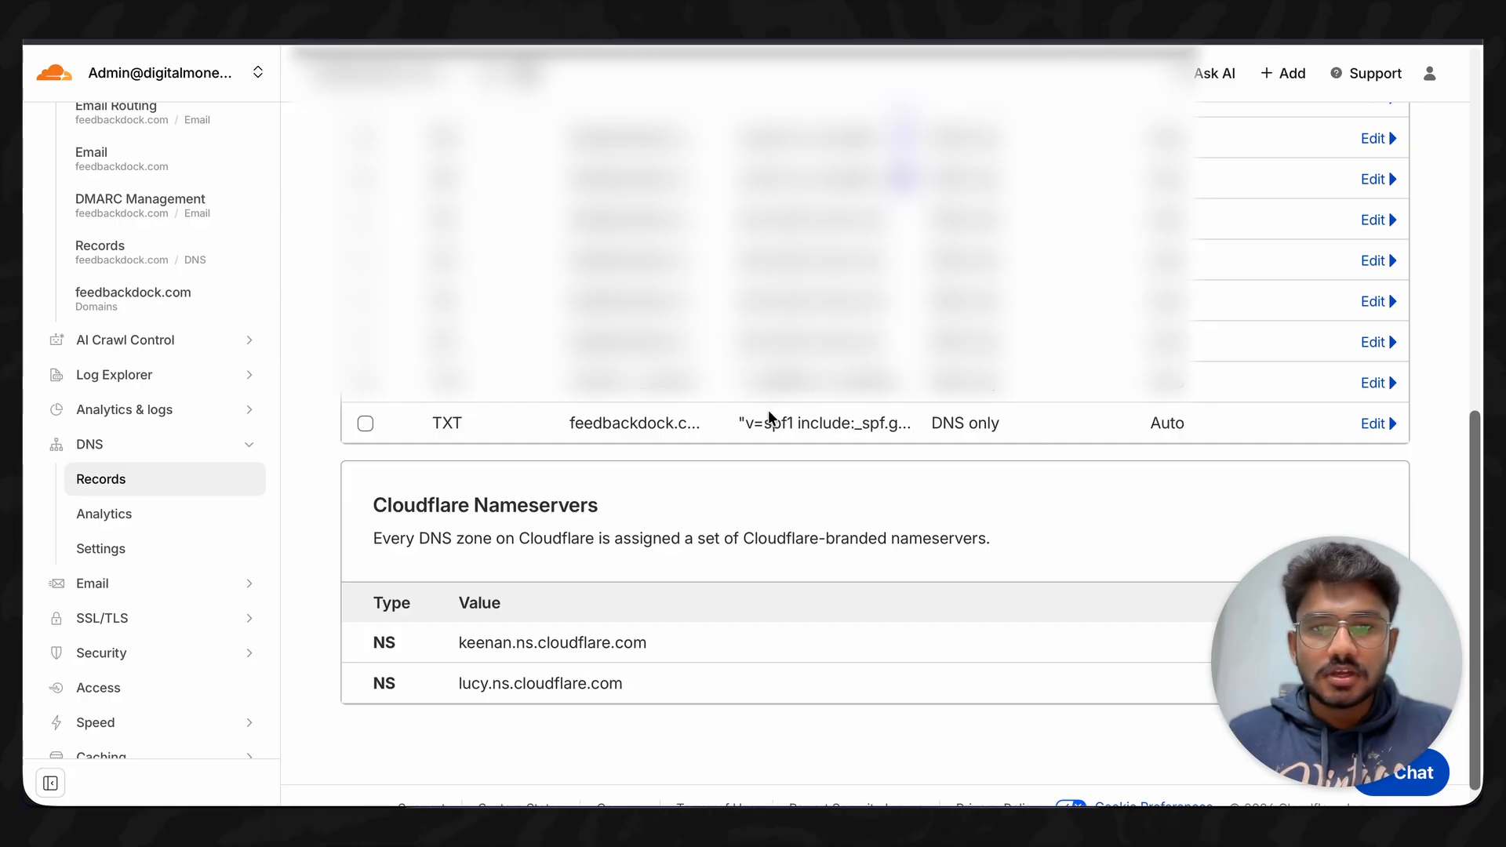
pyautogui.moveTo(745, 422); pyautogui.dragTo(847, 421)
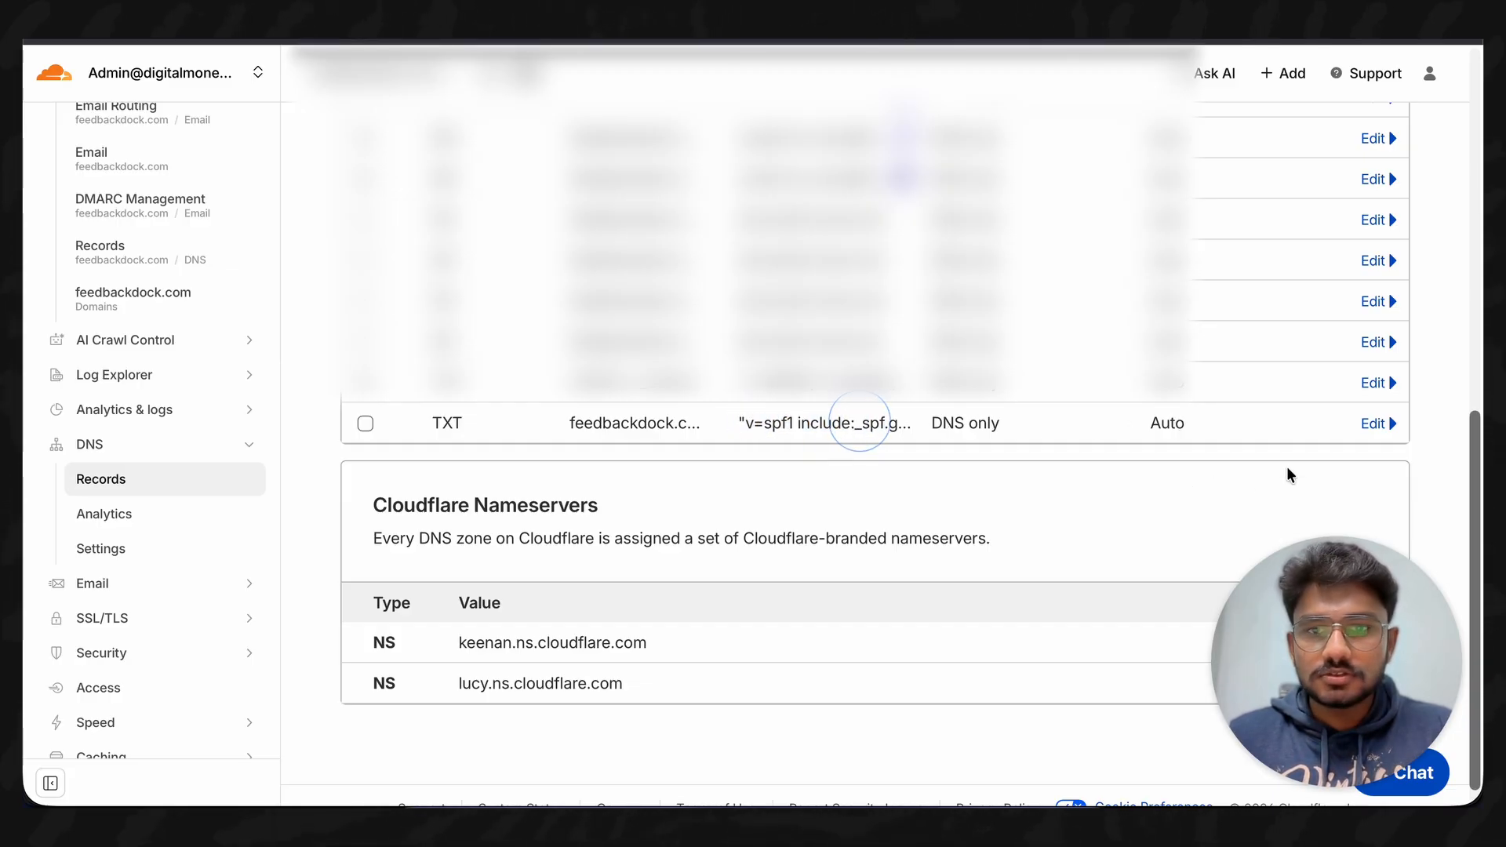
pyautogui.click(1374, 424)
pyautogui.scroll(-2, 772, 561)
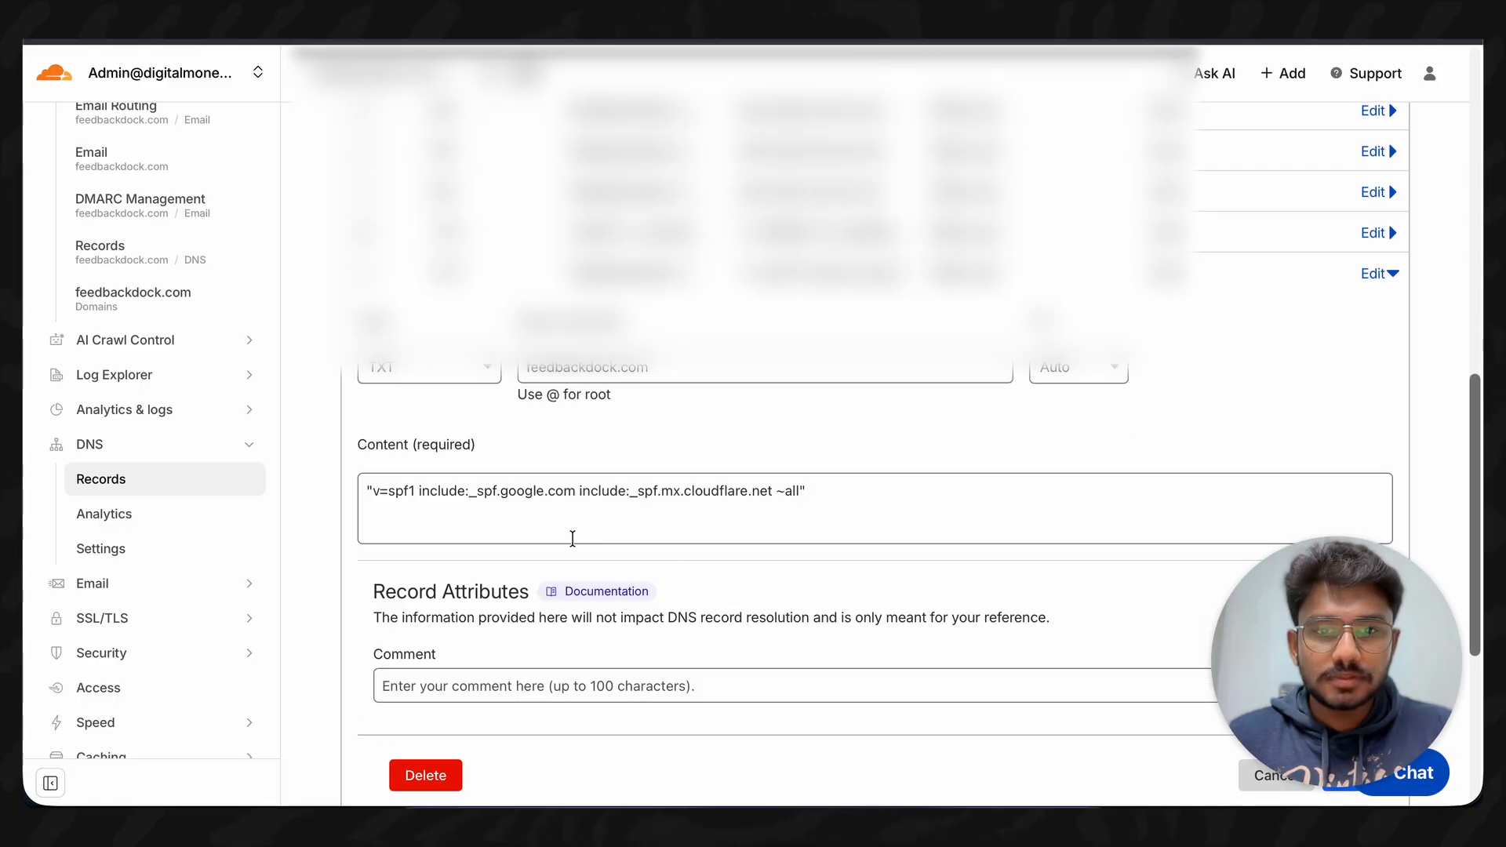
pyautogui.click(535, 506)
pyautogui.moveTo(500, 490); pyautogui.dragTo(556, 491)
pyautogui.click(554, 528)
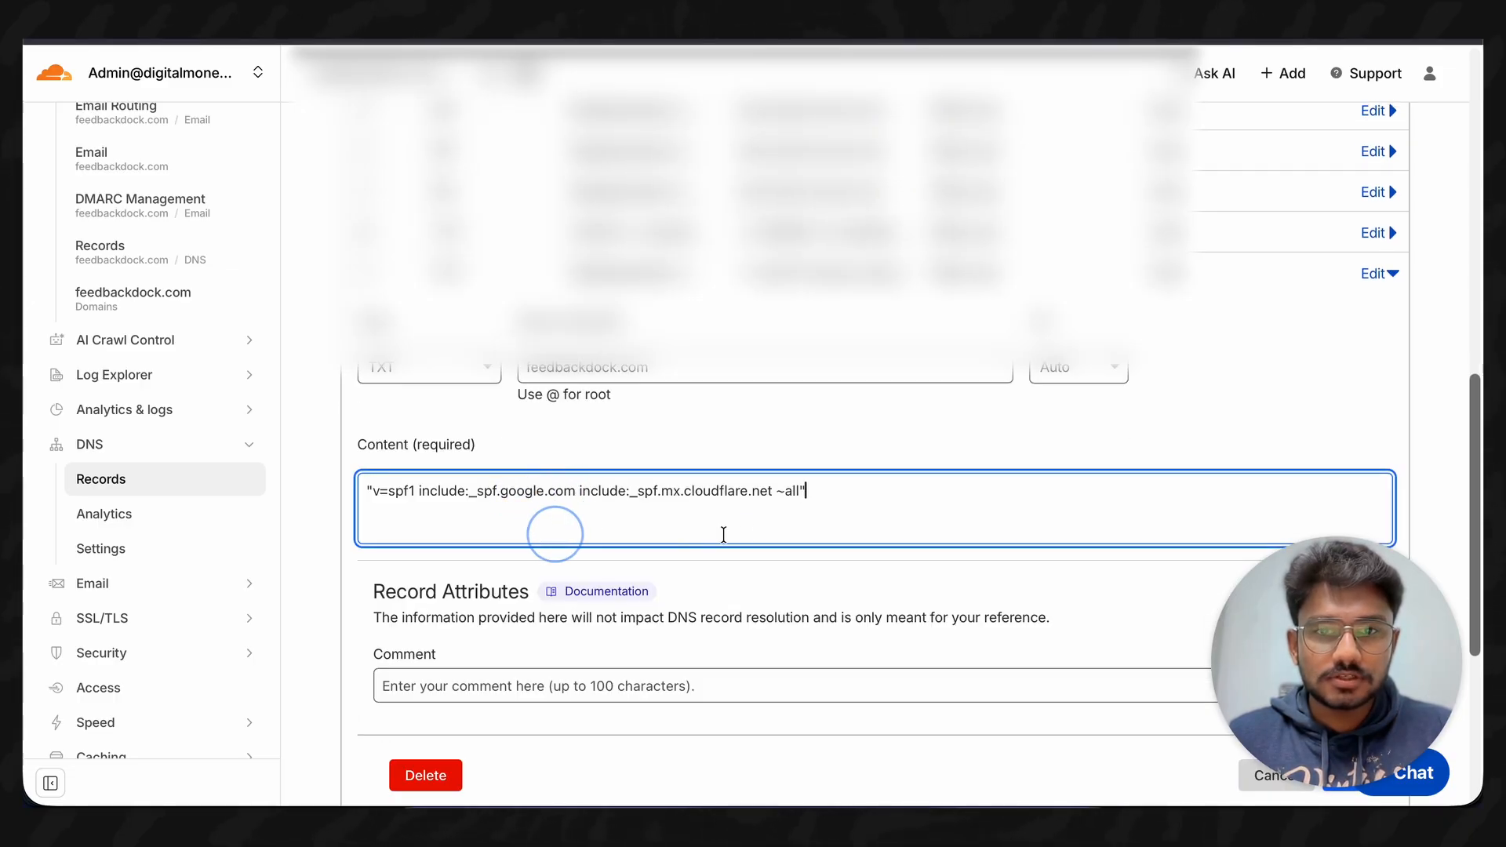
pyautogui.scroll(1, 703, 482)
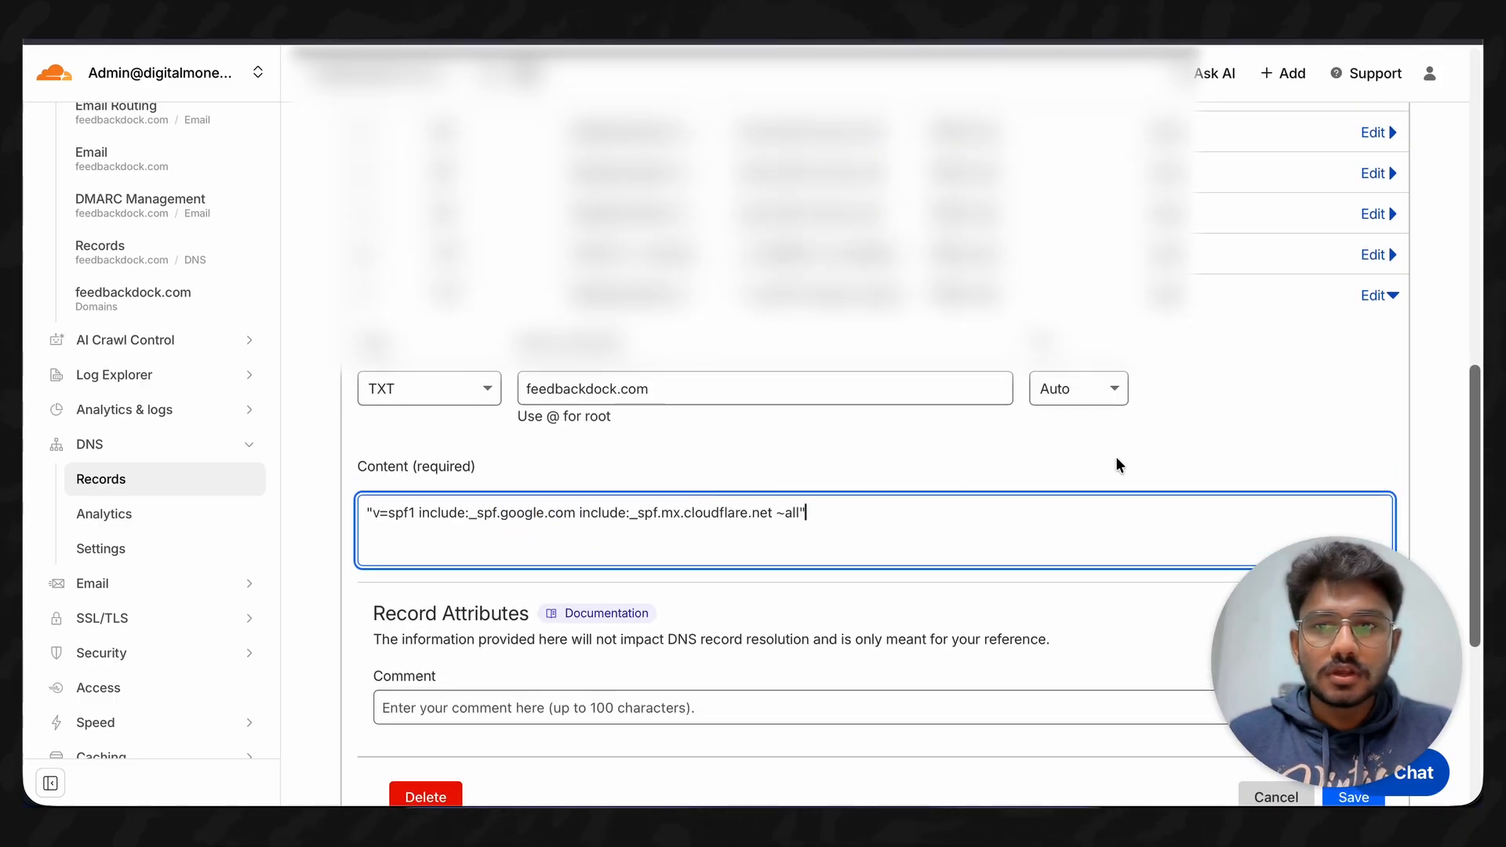
pyautogui.click(1378, 295)
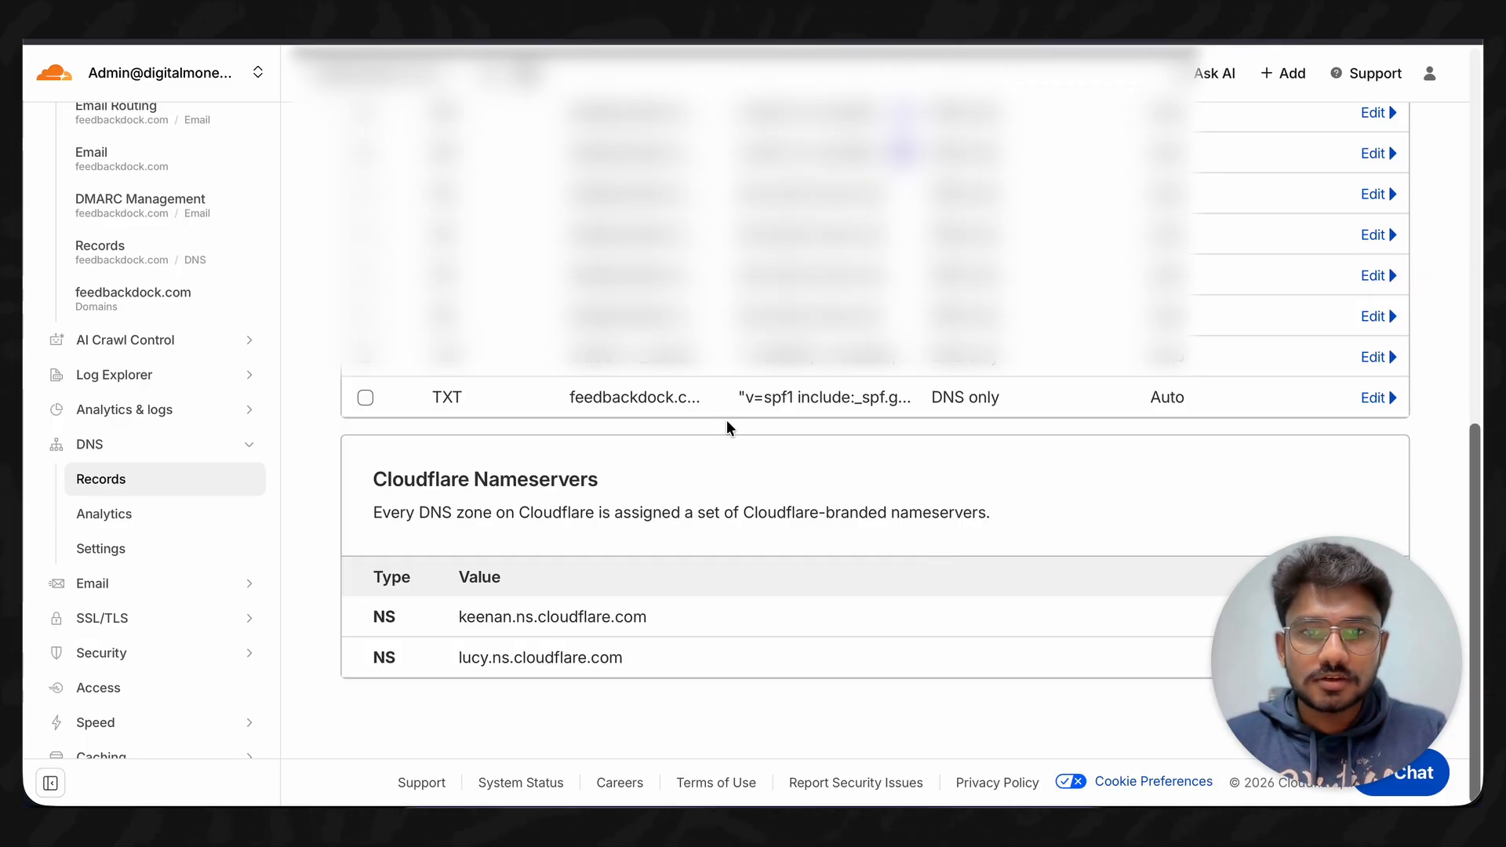
# - Add a new TXT DNS record named _dmarc
pyautogui.scroll(7, 726, 422)
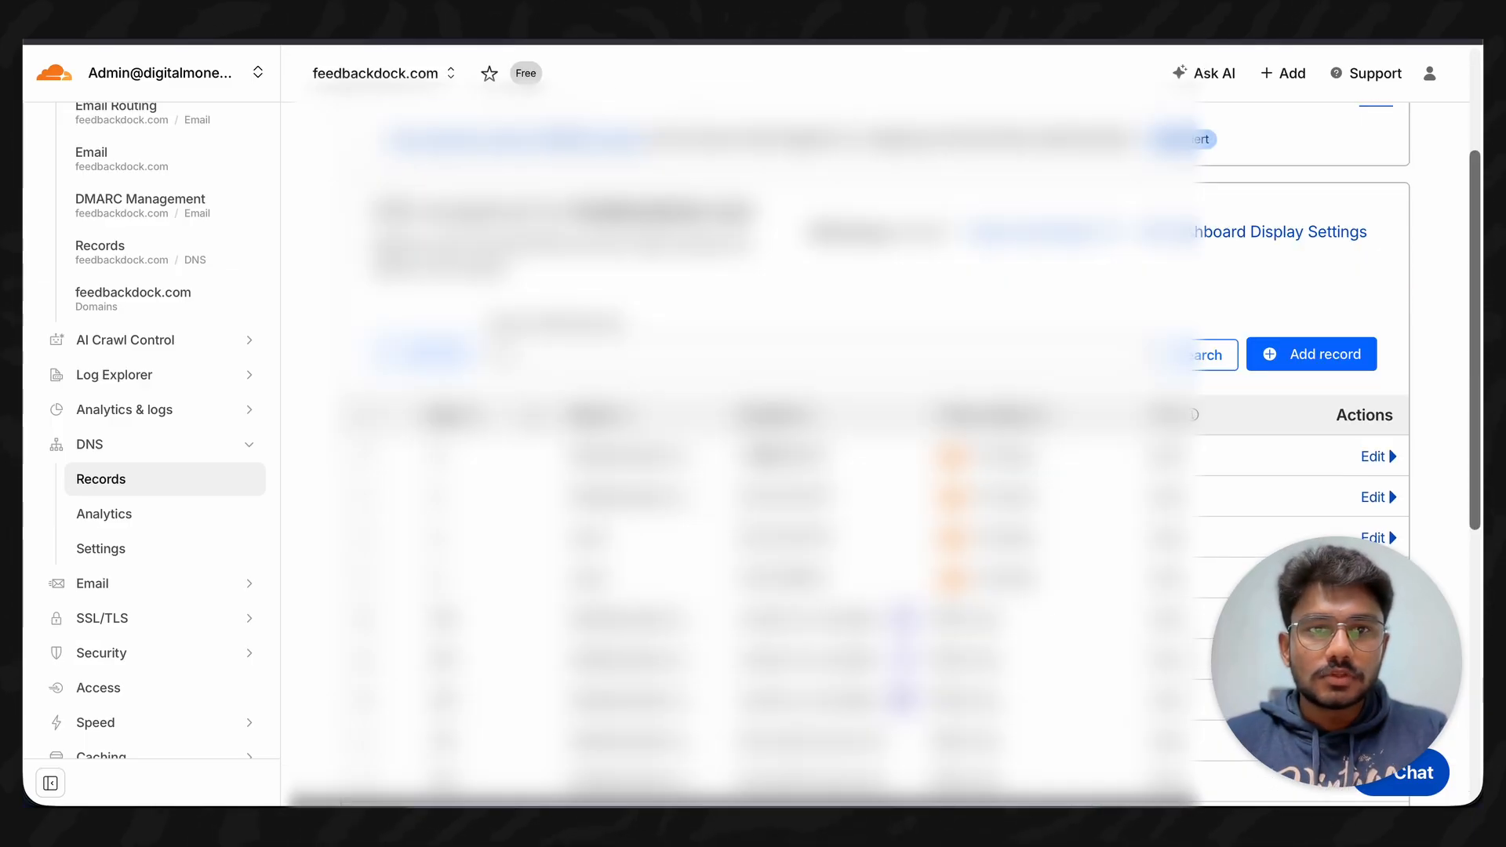
pyautogui.click(1296, 361)
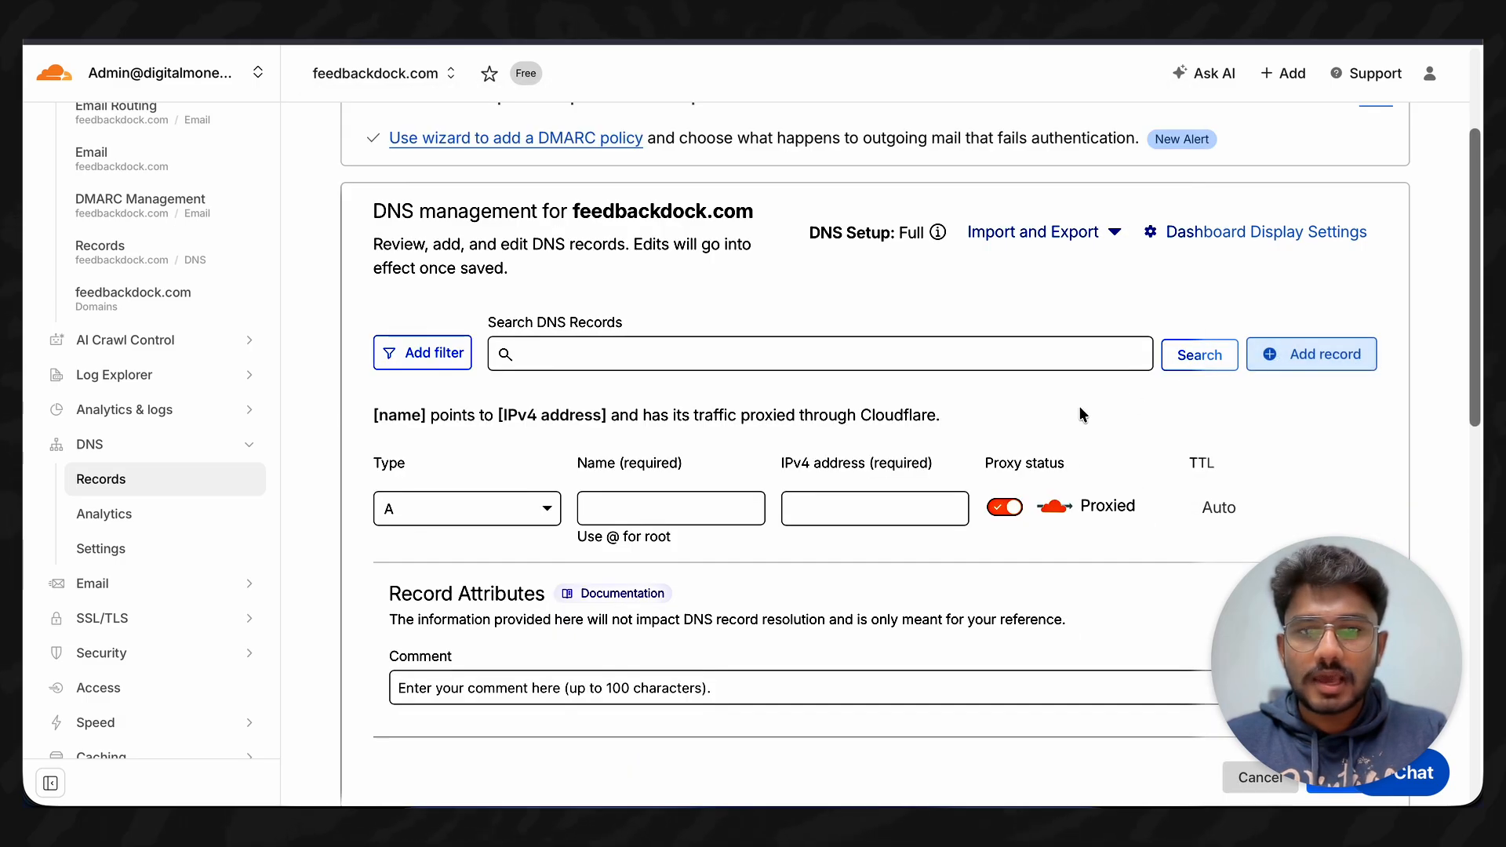
pyautogui.click(541, 506)
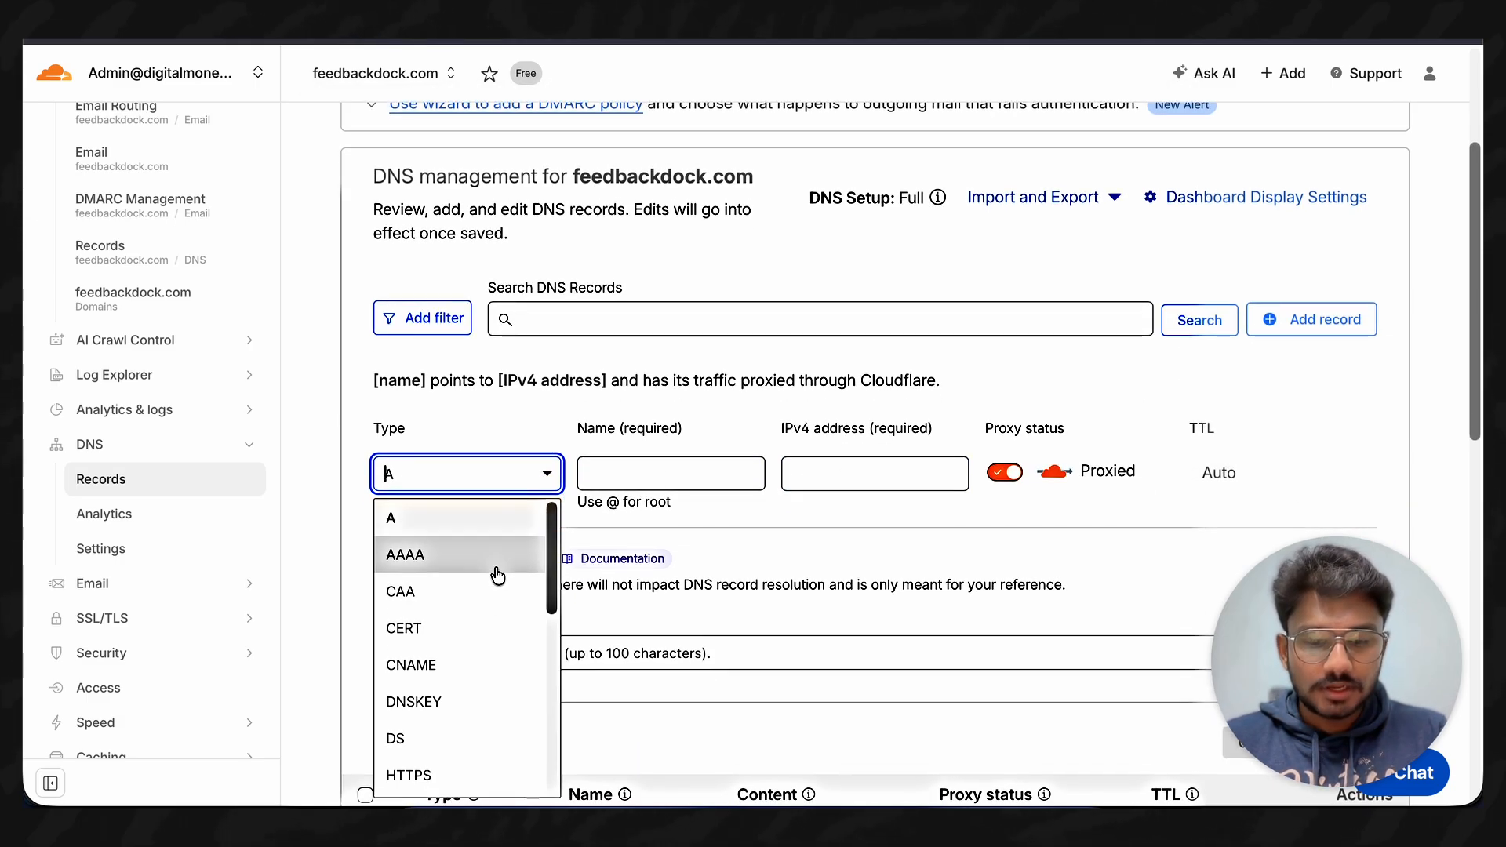
pyautogui.scroll(-4, 494, 590)
pyautogui.scroll(-1, 467, 682)
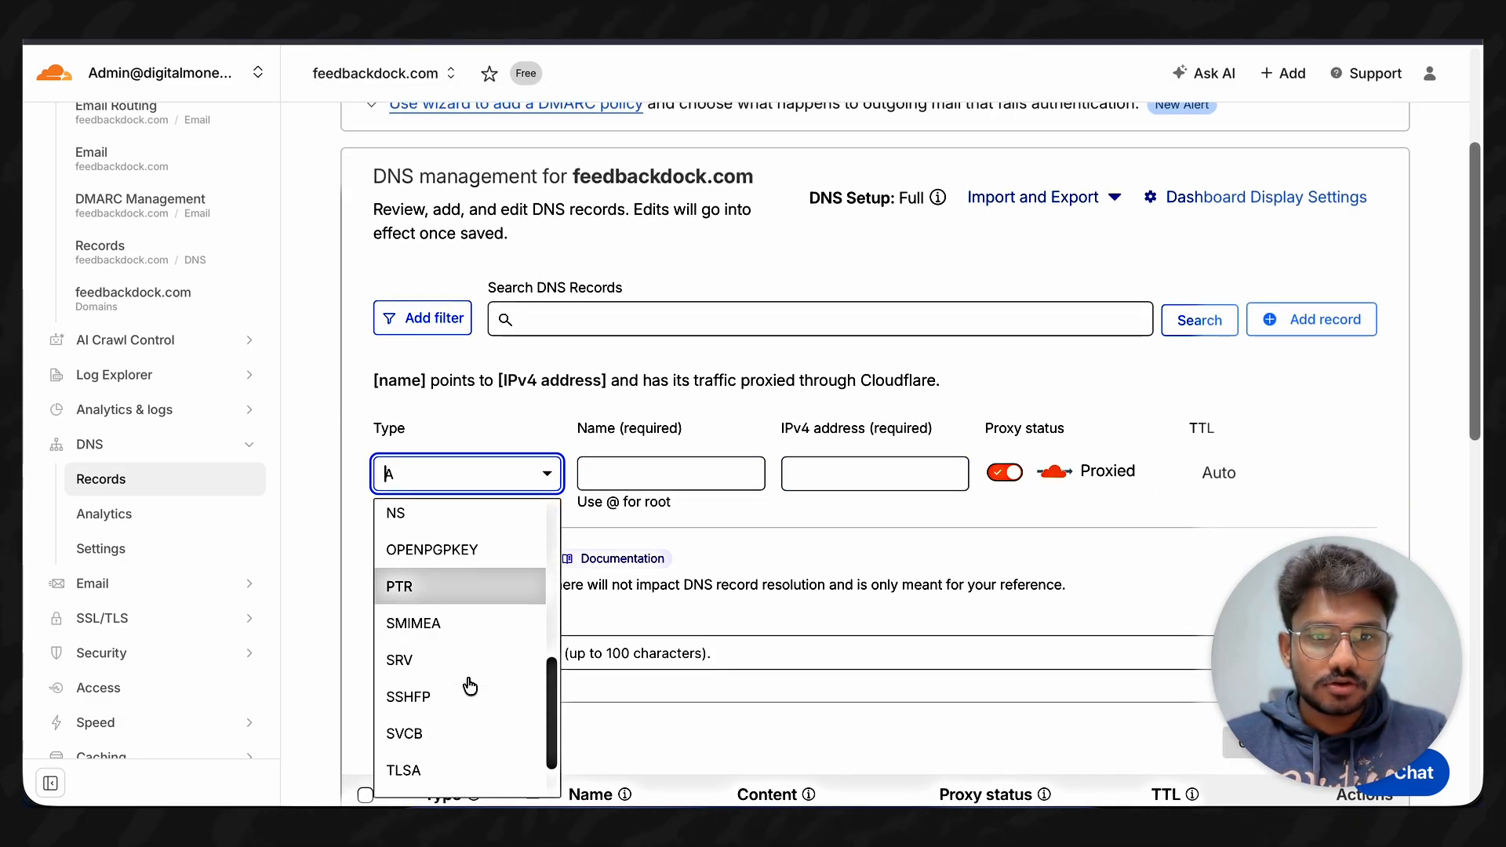
pyautogui.scroll(-2, 464, 697)
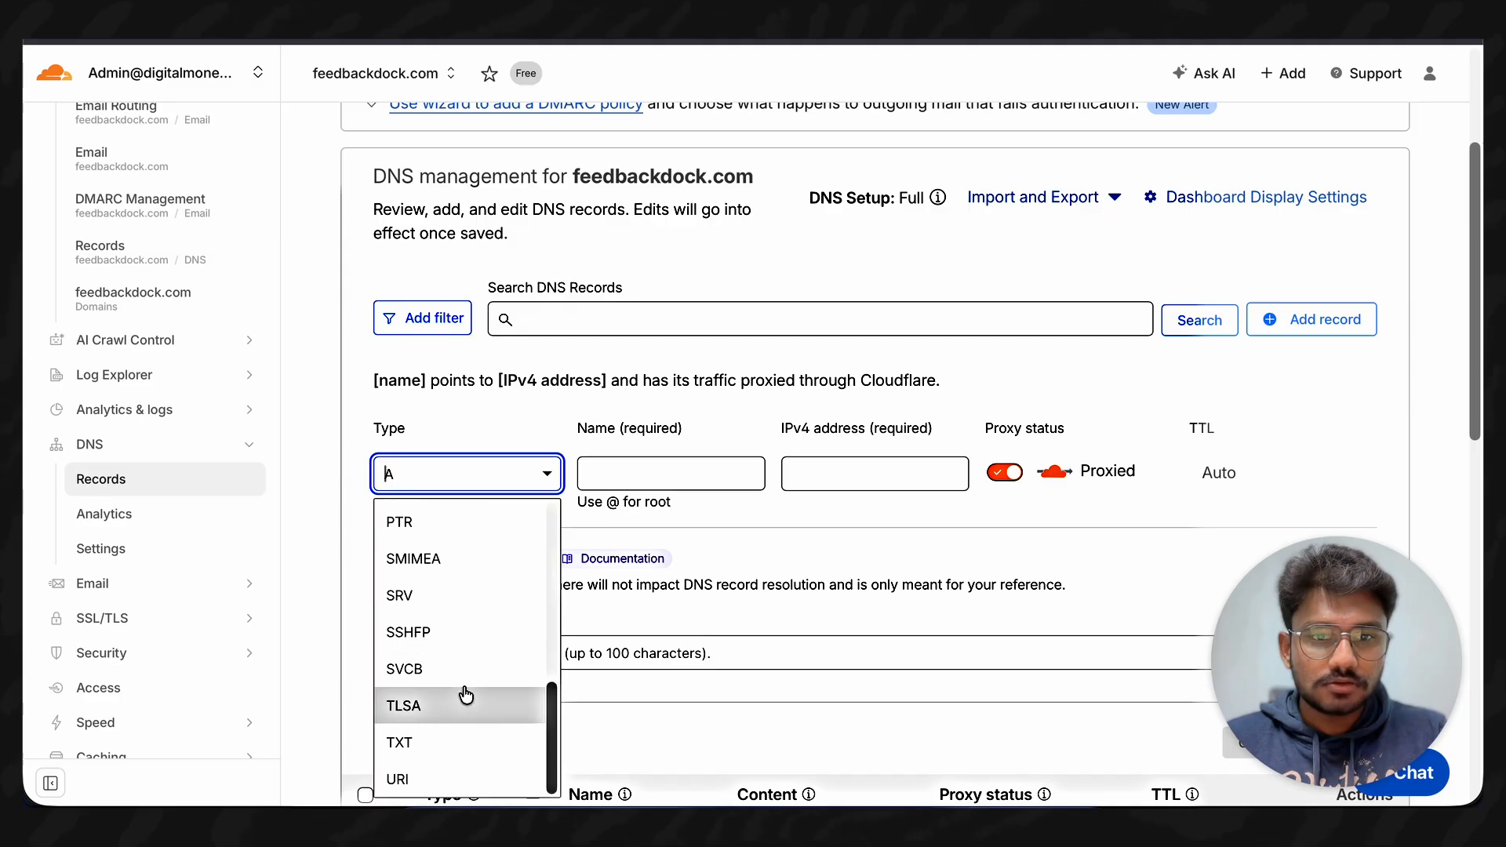
pyautogui.click(450, 737)
pyautogui.click(605, 470)
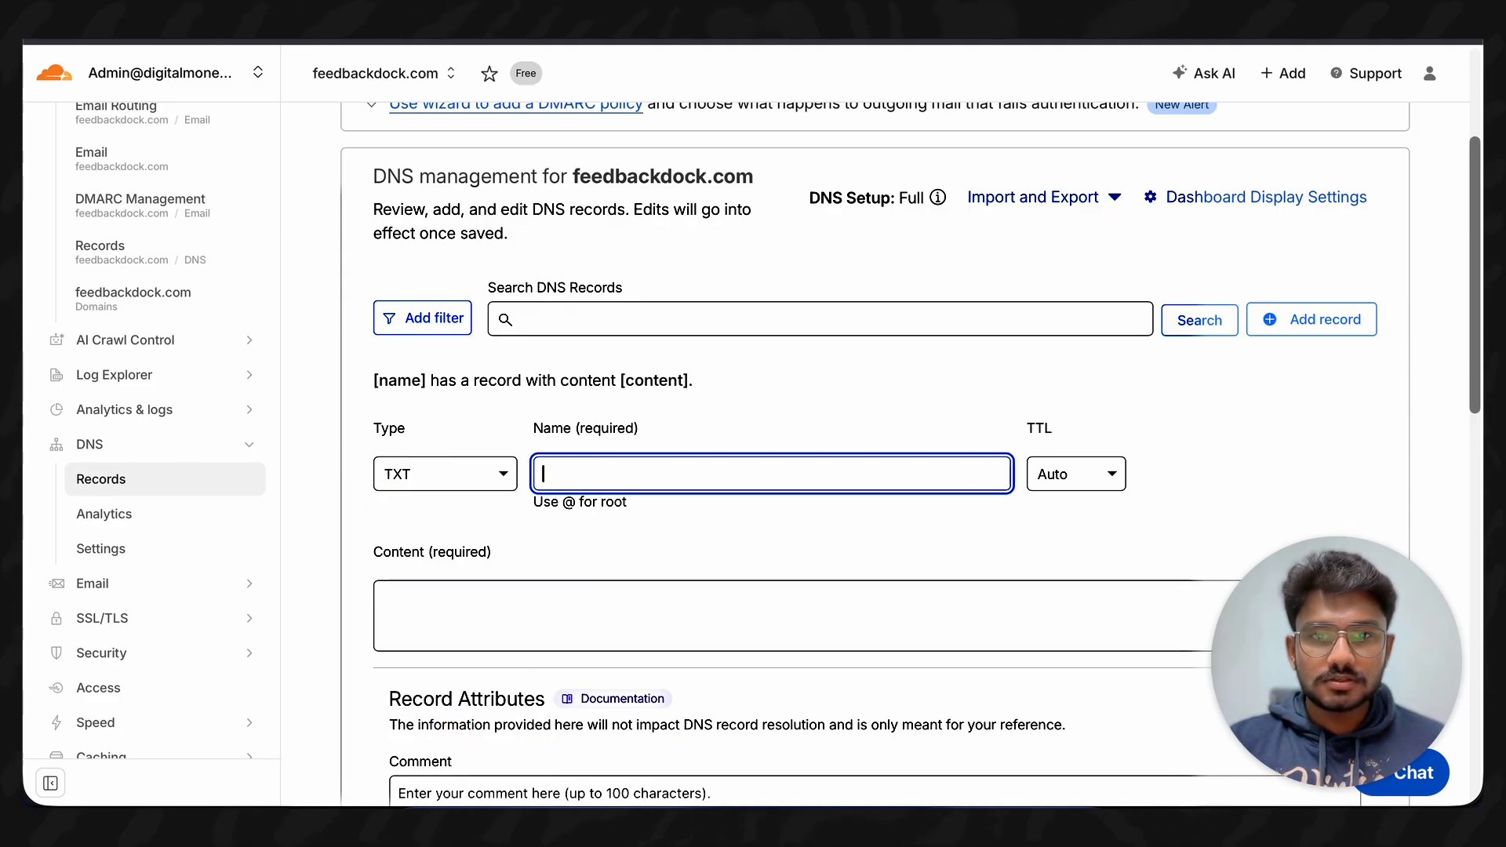
pyautogui.write('_dmarc')
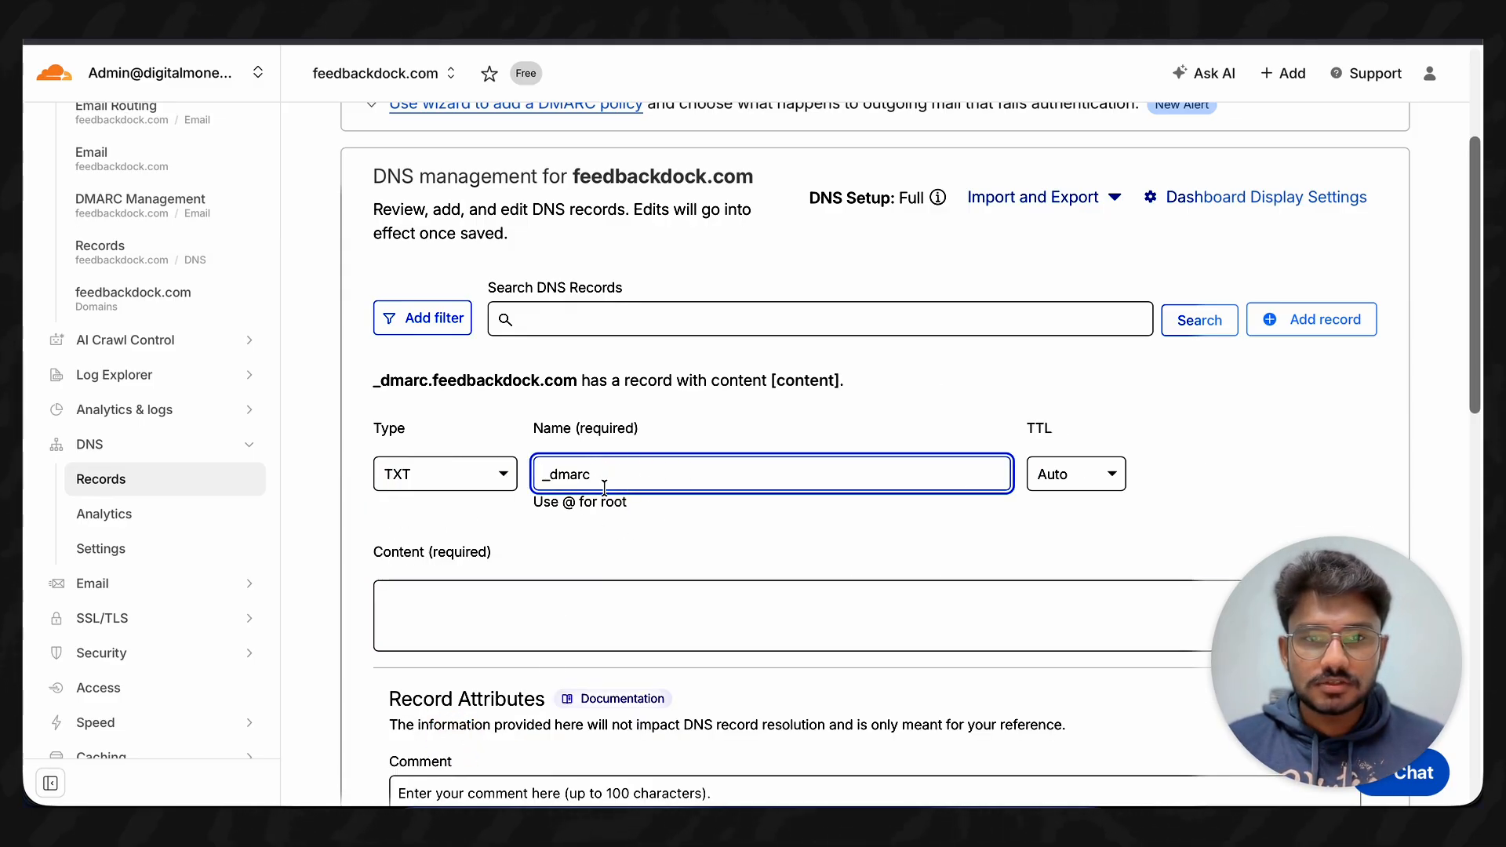
# - Paste the v=DMARC1; p=none policy as content, with the rua report address set to the Gmail address
pyautogui.click(554, 615)
pyautogui.scroll(-2, 555, 615)
pyautogui.press('super+v')
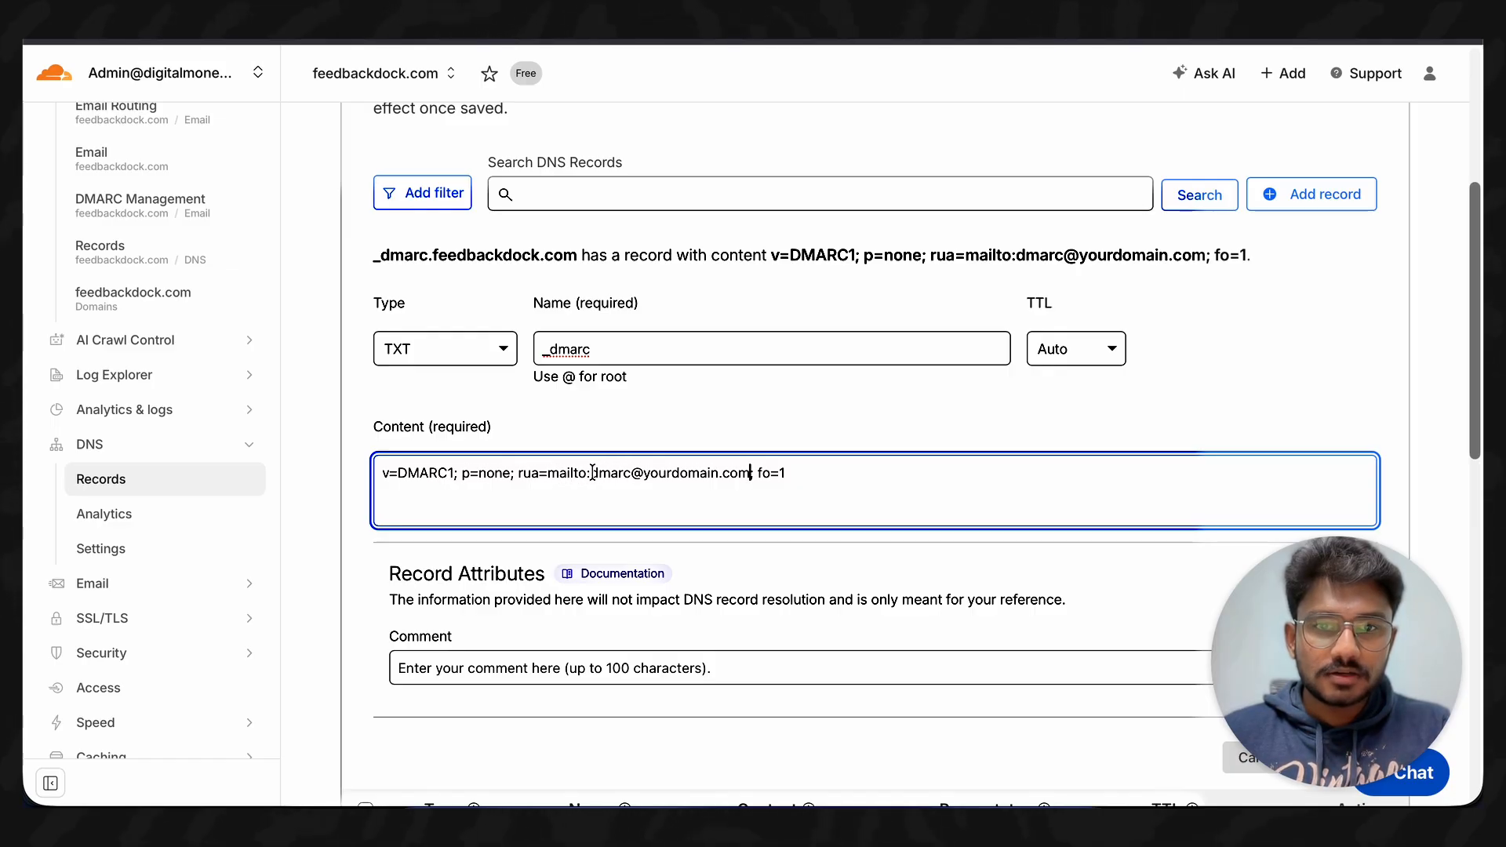
pyautogui.moveTo(590, 472); pyautogui.dragTo(747, 472)
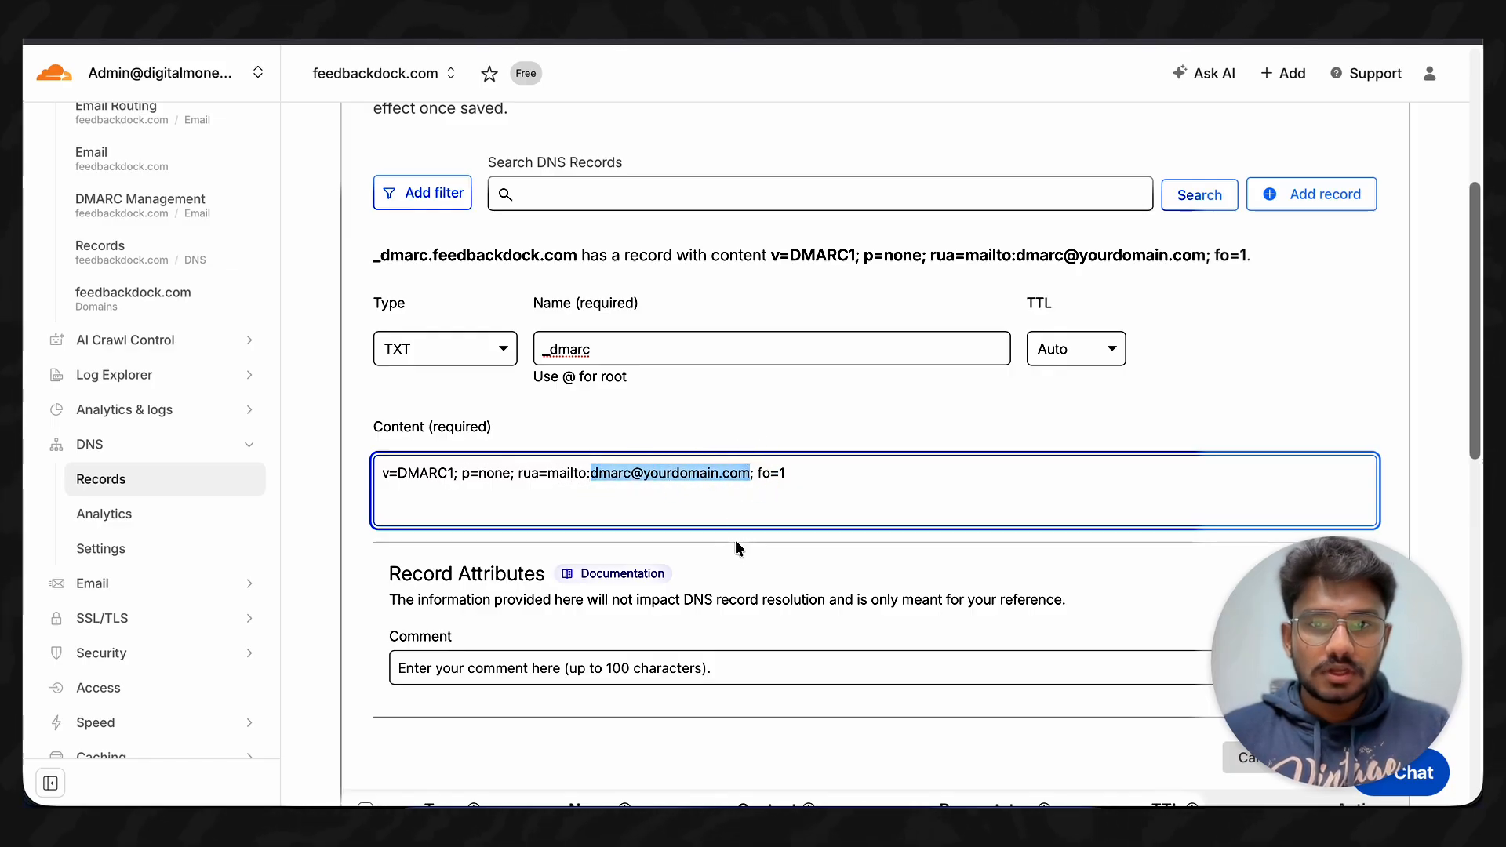
pyautogui.hotkey('ctrl', 'v')
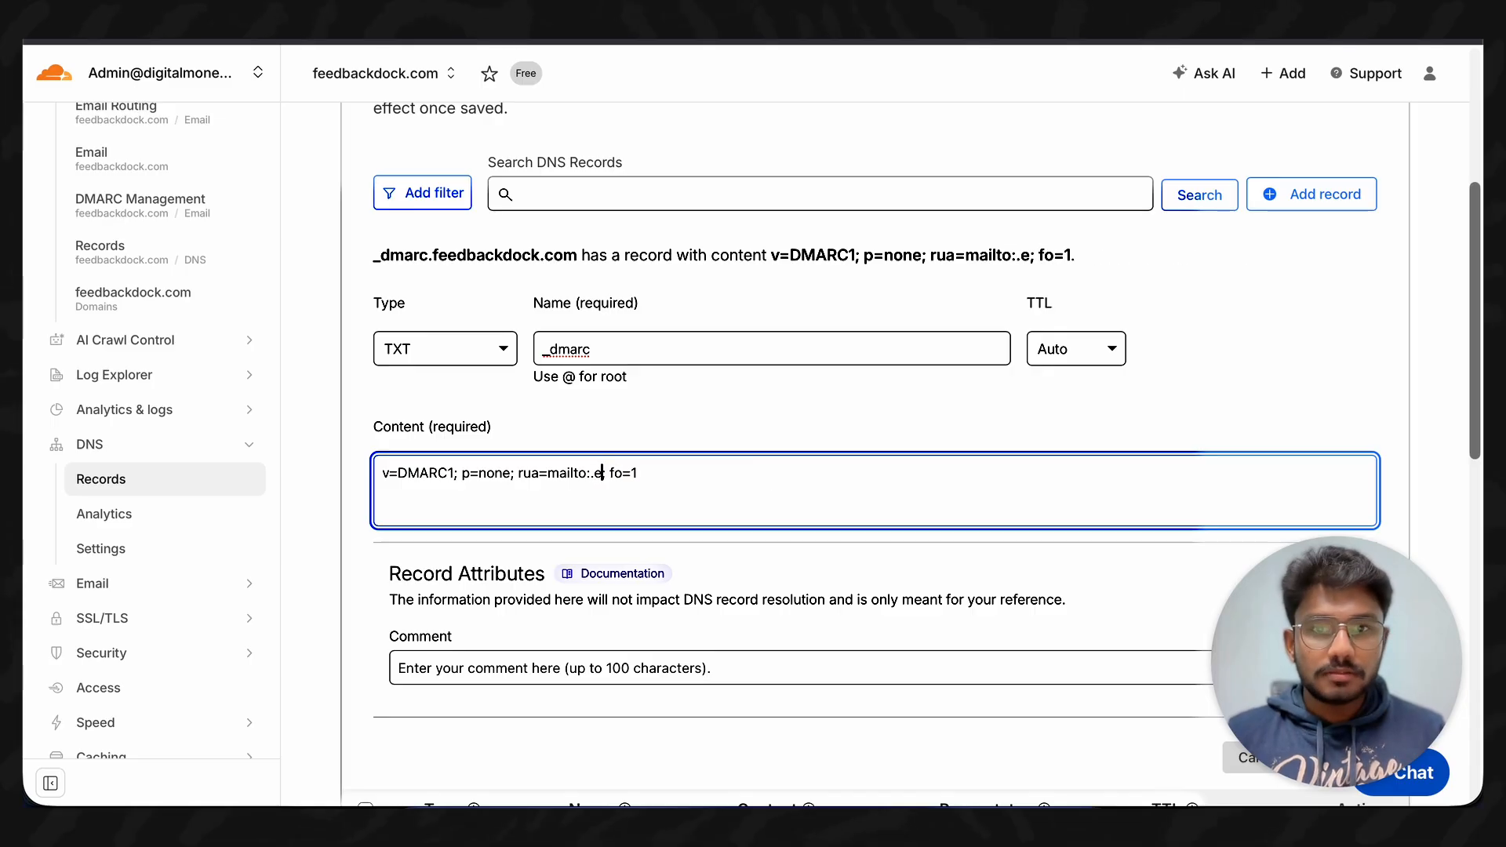
pyautogui.press('BackSpace')
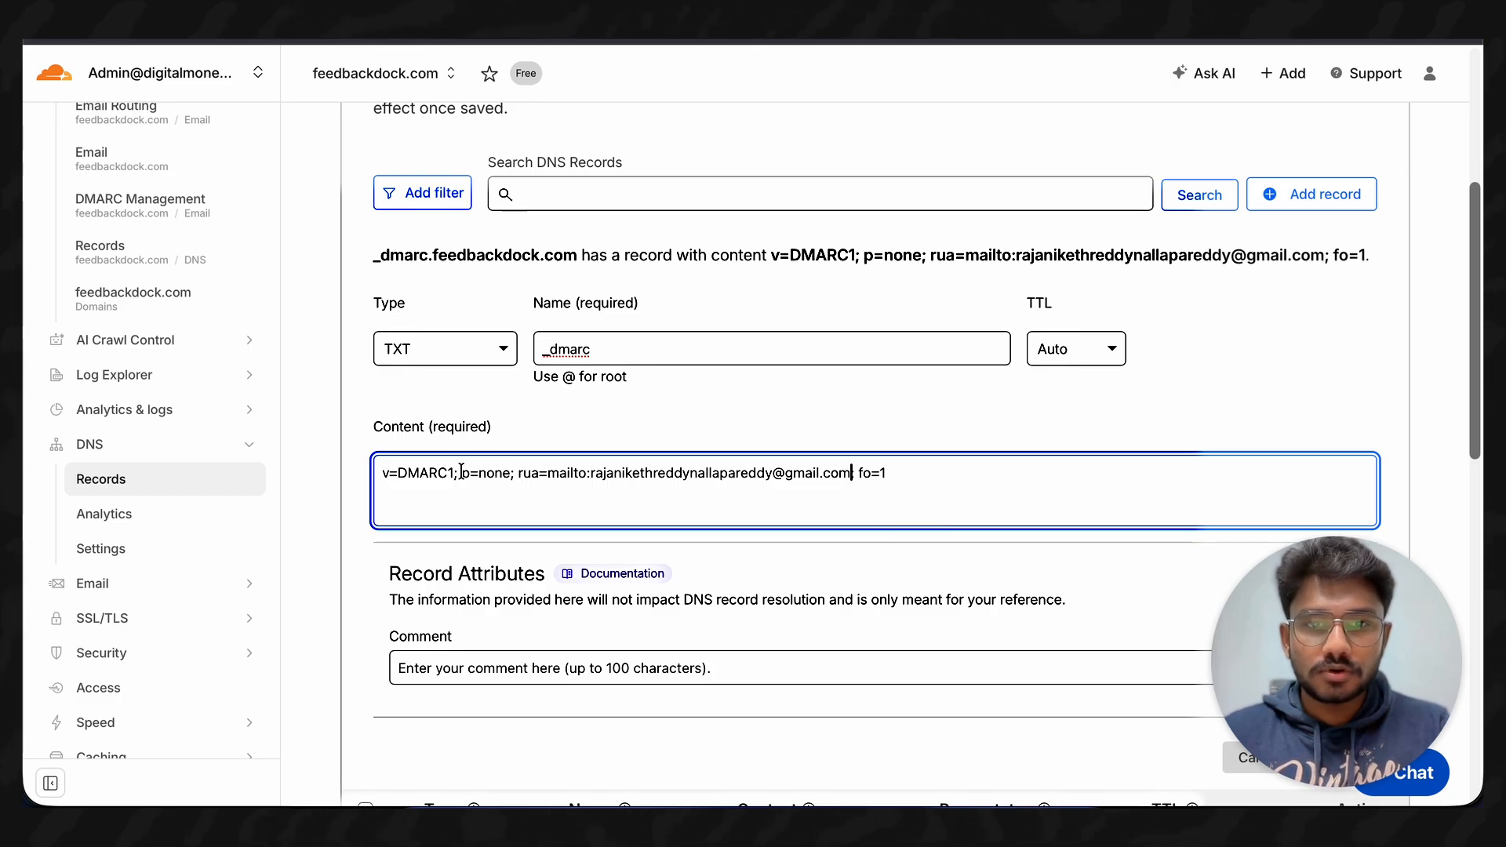
pyautogui.moveTo(461, 471); pyautogui.dragTo(851, 473)
pyautogui.click(874, 499)
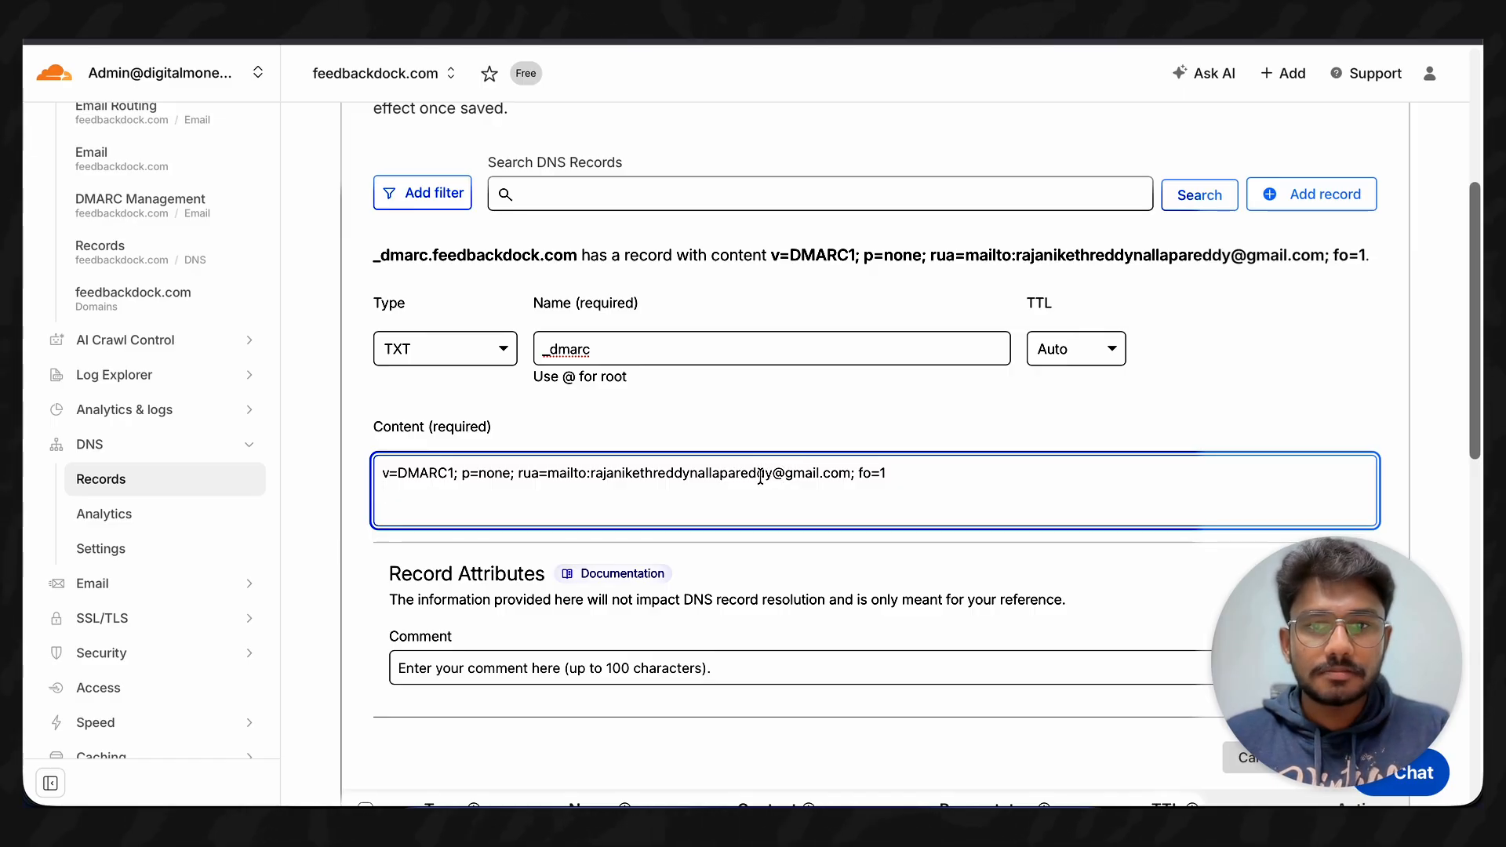
pyautogui.scroll(-3, 732, 410)
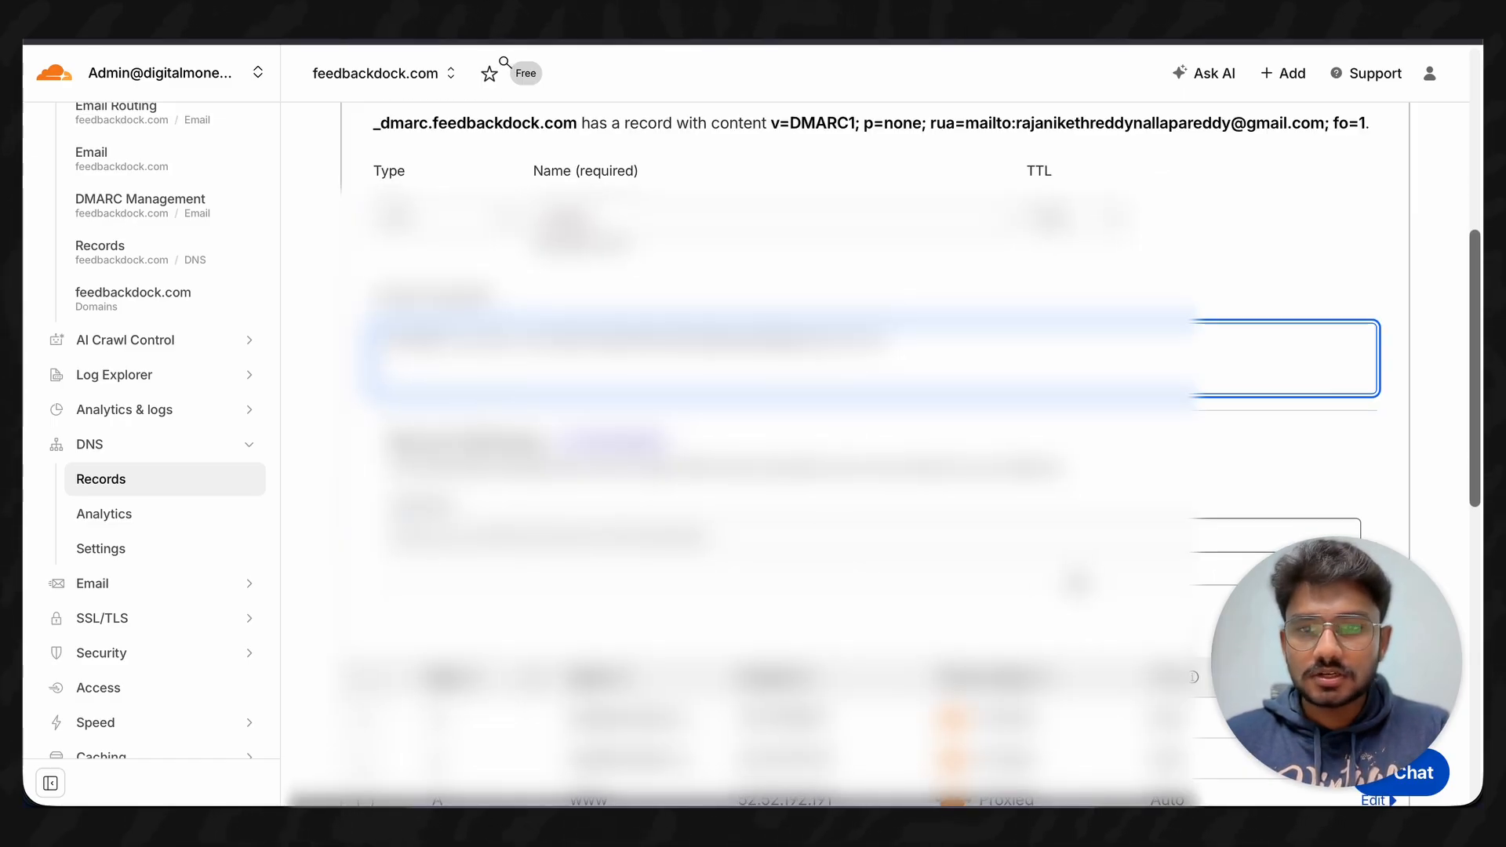
# - Save the _dmarc TXT record, then go back to the Gmail tab
pyautogui.click(1337, 516)
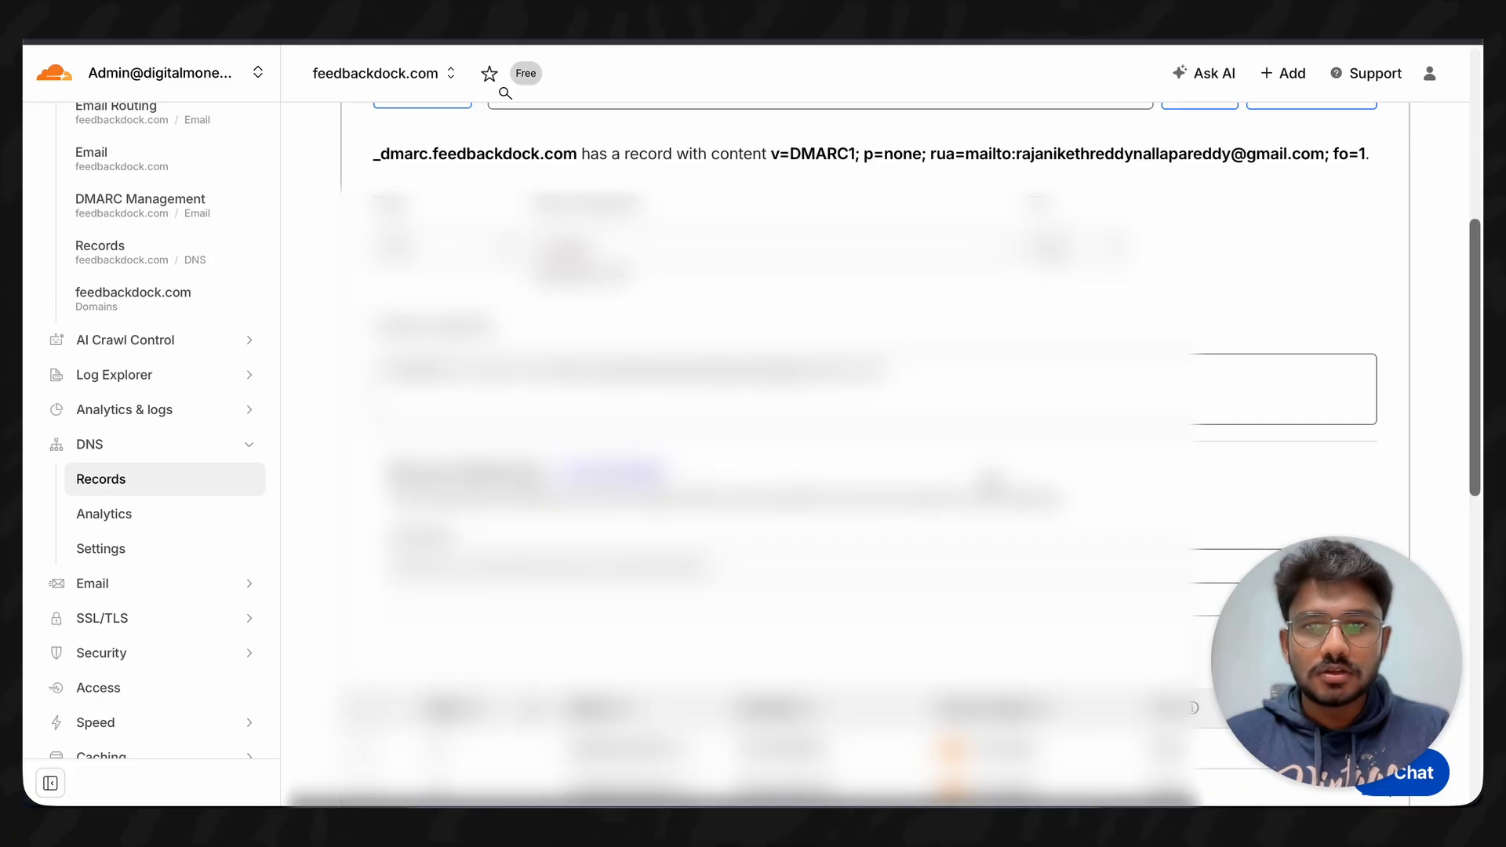
pyautogui.scroll(-8, 986, 478)
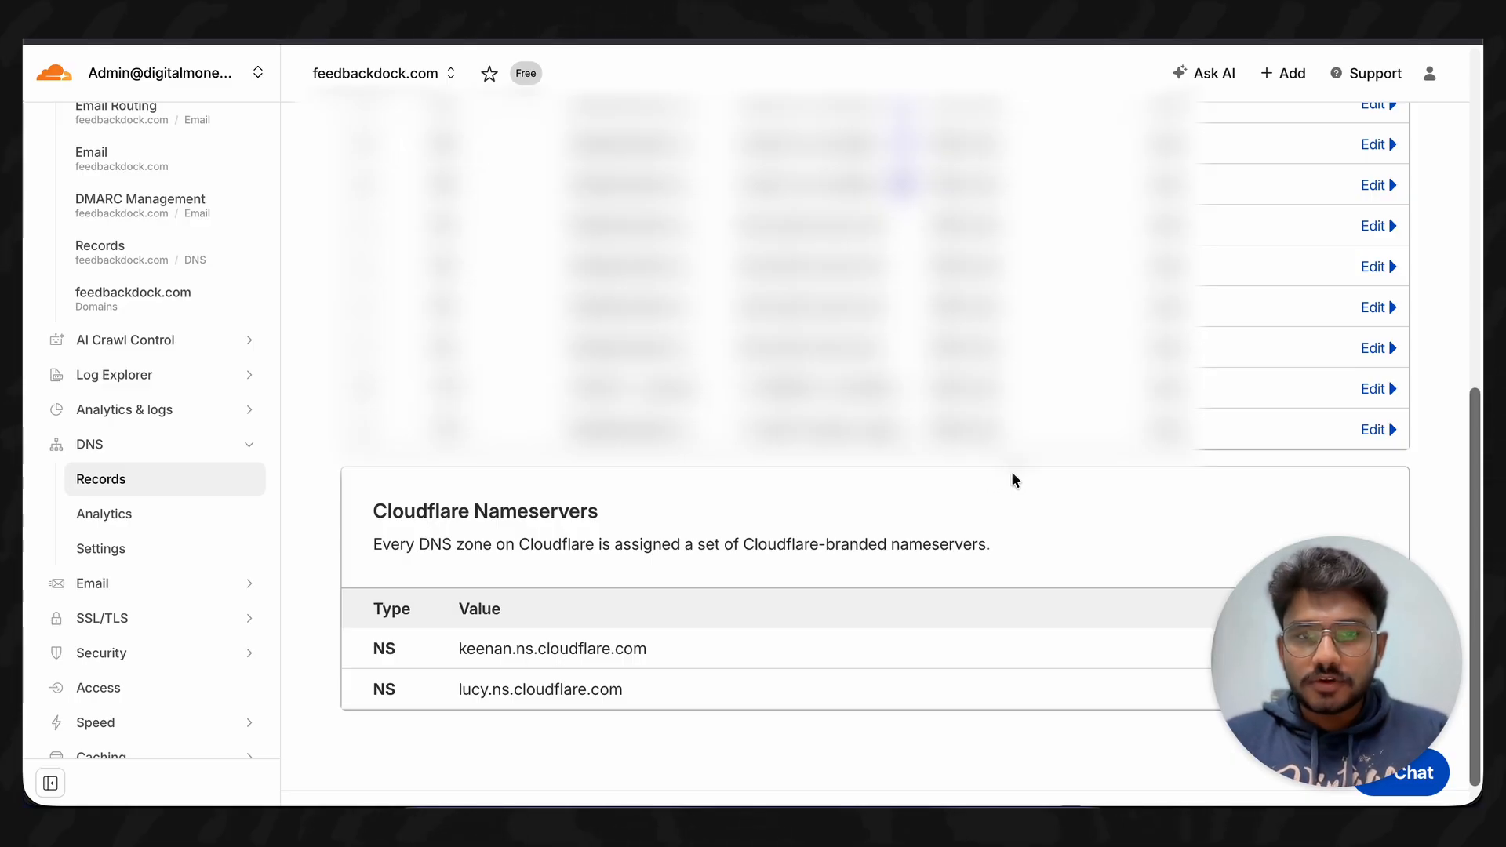
pyautogui.click(1421, 36)
# - Go to hostinger.com in the browser
pyautogui.press('super+l')
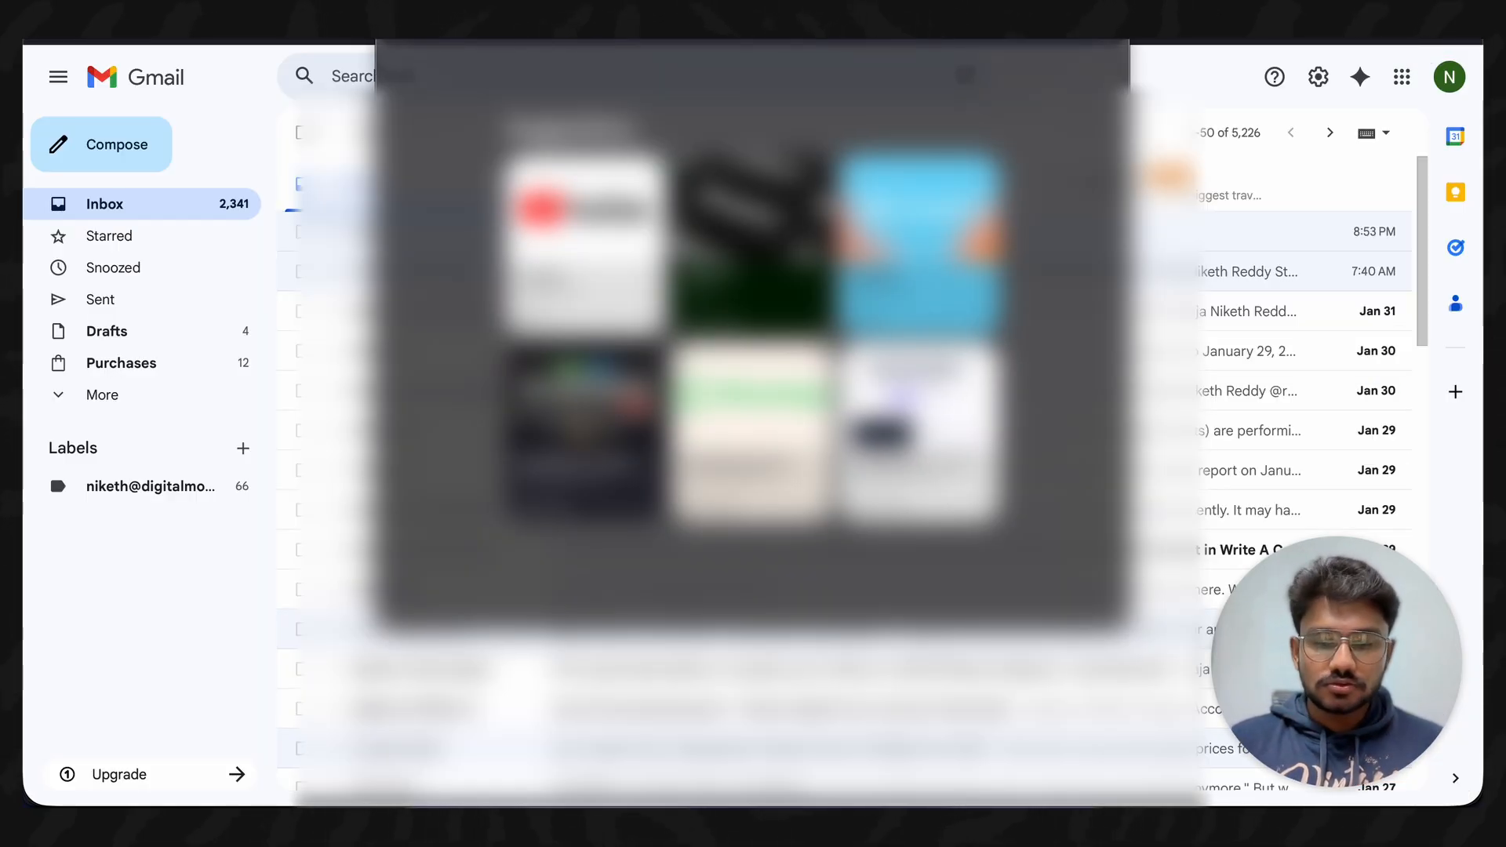
pyautogui.write('h')
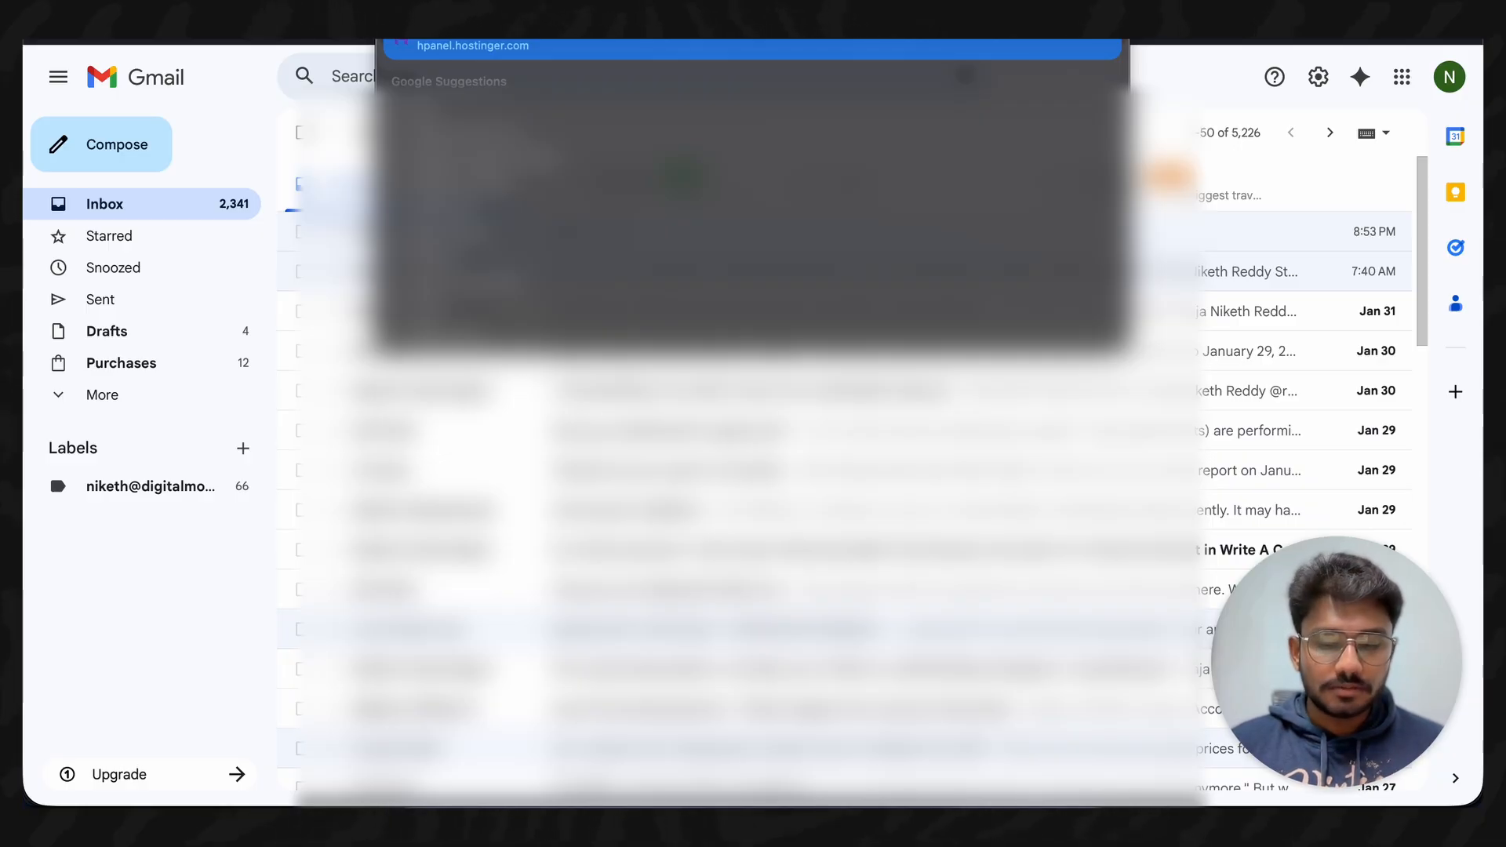
pyautogui.write('ph')
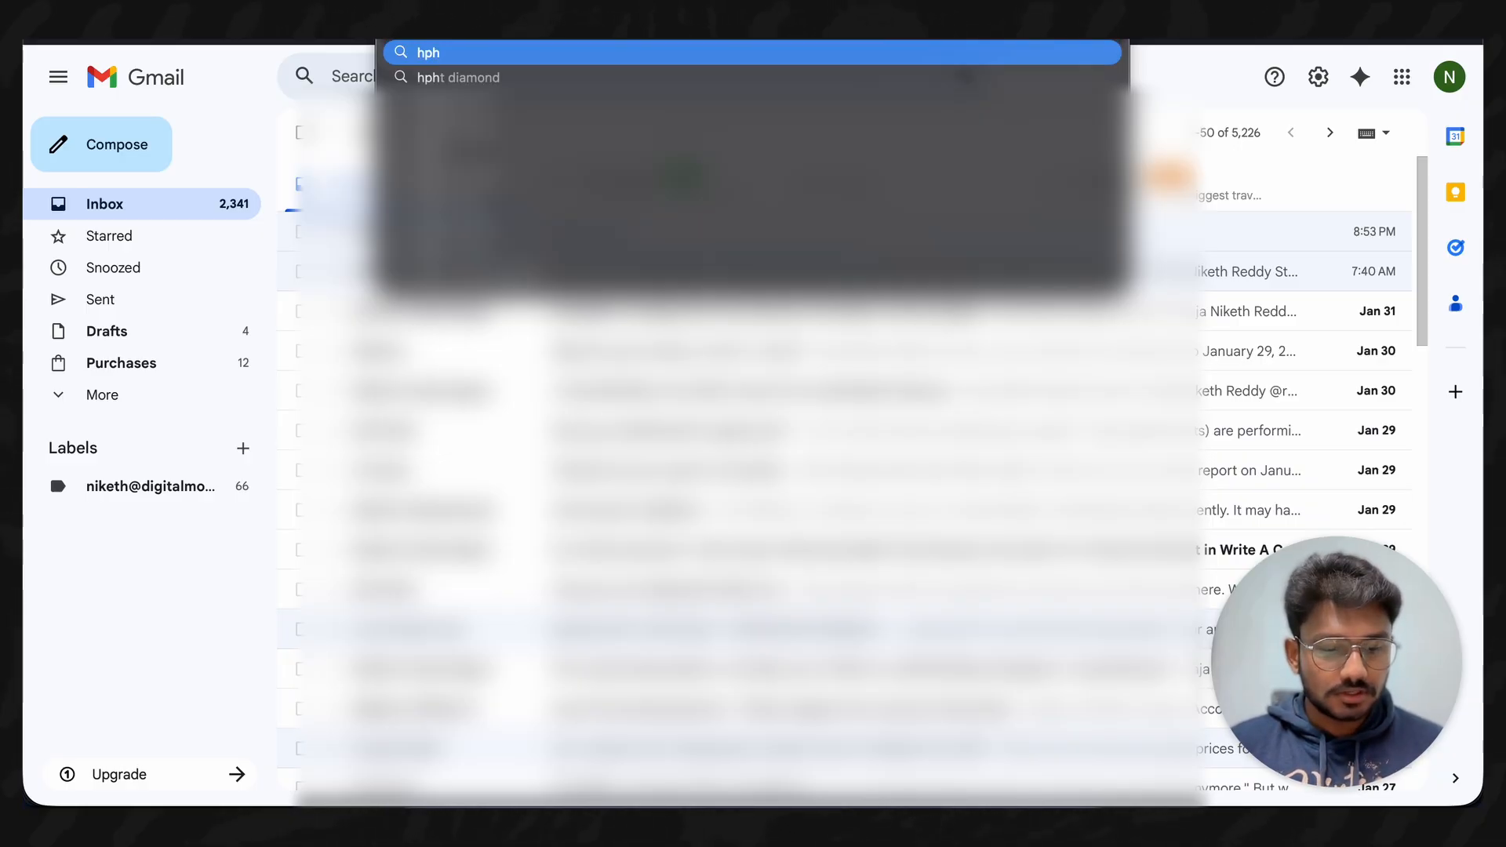
pyautogui.press('BackSpace')
pyautogui.press('BackSpace')
pyautogui.press('BackSpace')
pyautogui.write('hostinger.com')
pyautogui.press('Return')
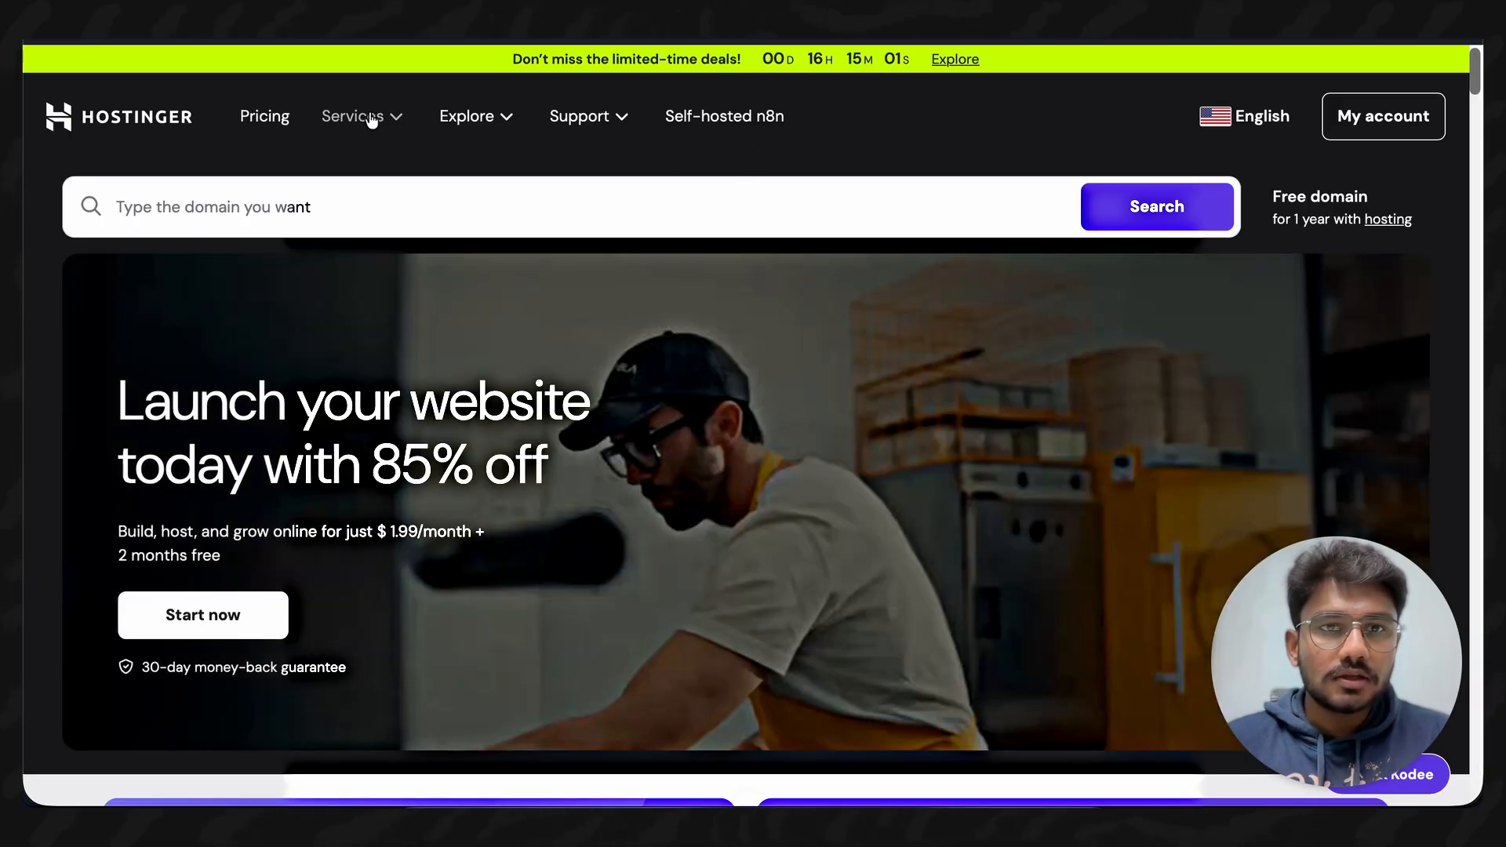
# - Show Hostinger's Business email plans, from Starter at $0.35/mo to Premium at $1.95/mo
pyautogui.click(372, 119)
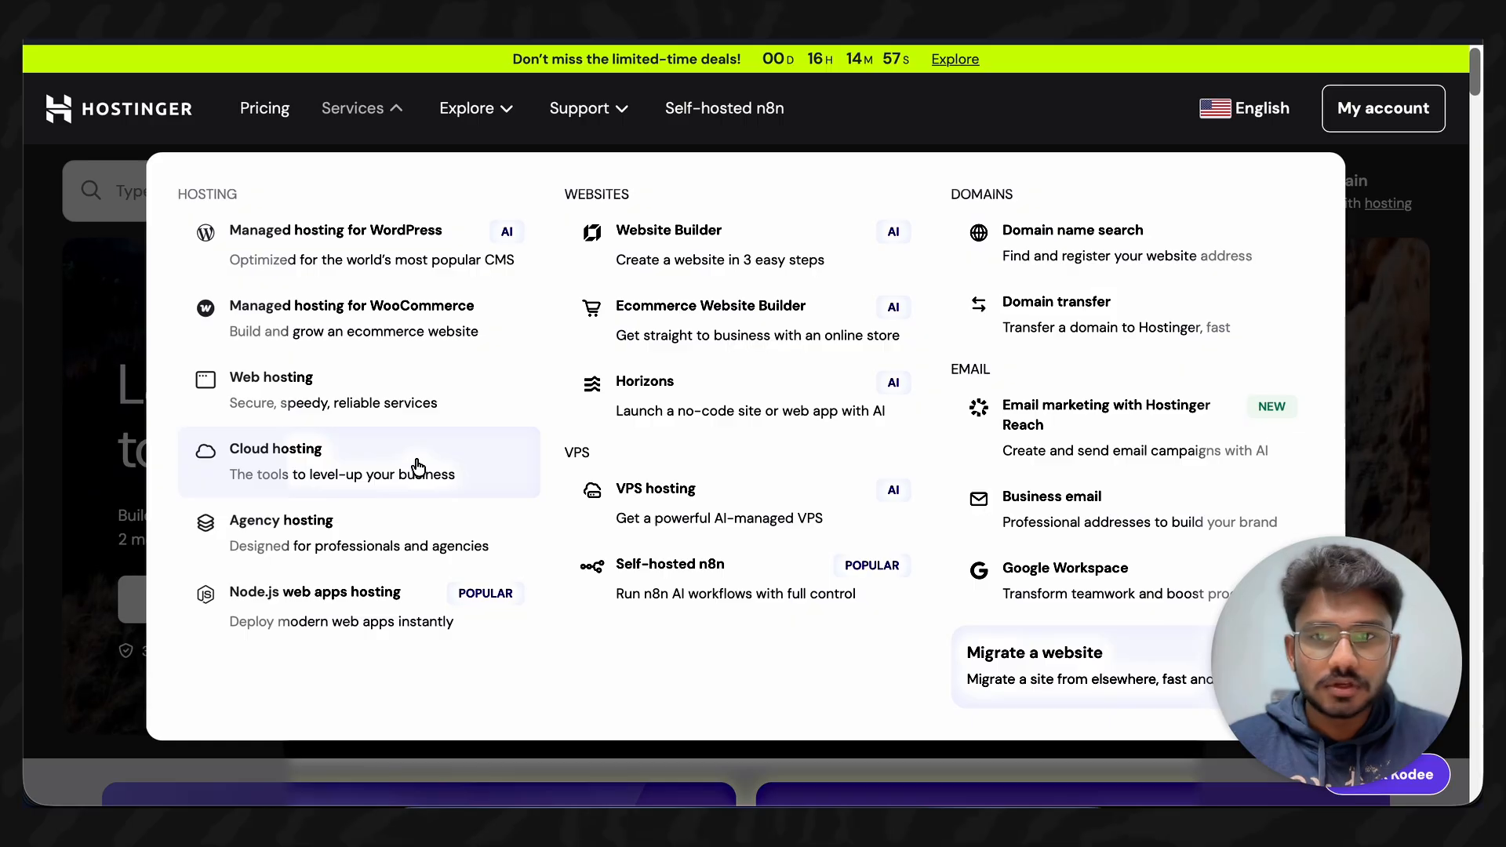
pyautogui.click(1110, 519)
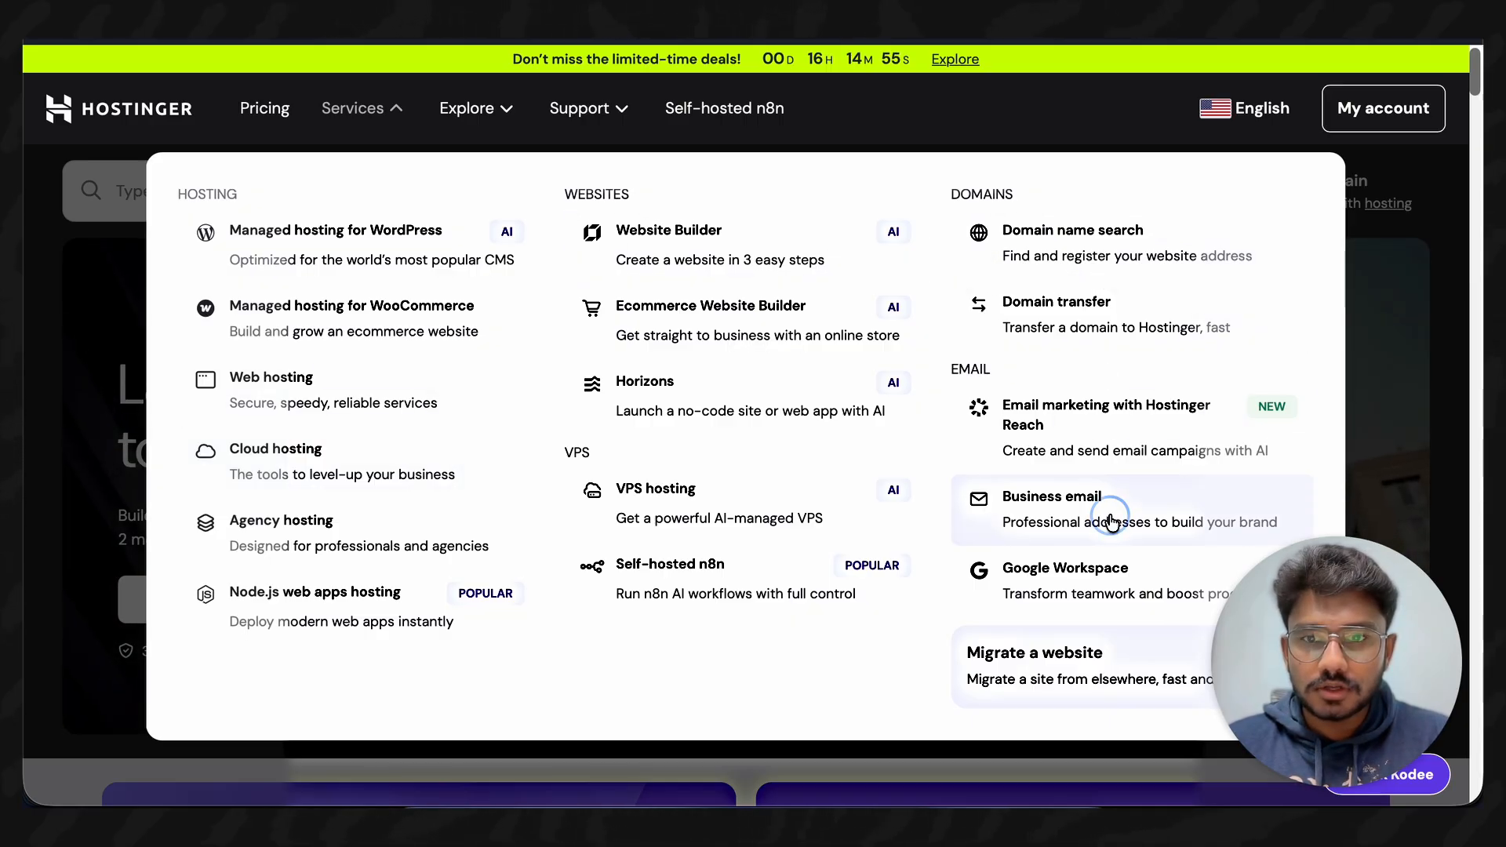
pyautogui.click(298, 593)
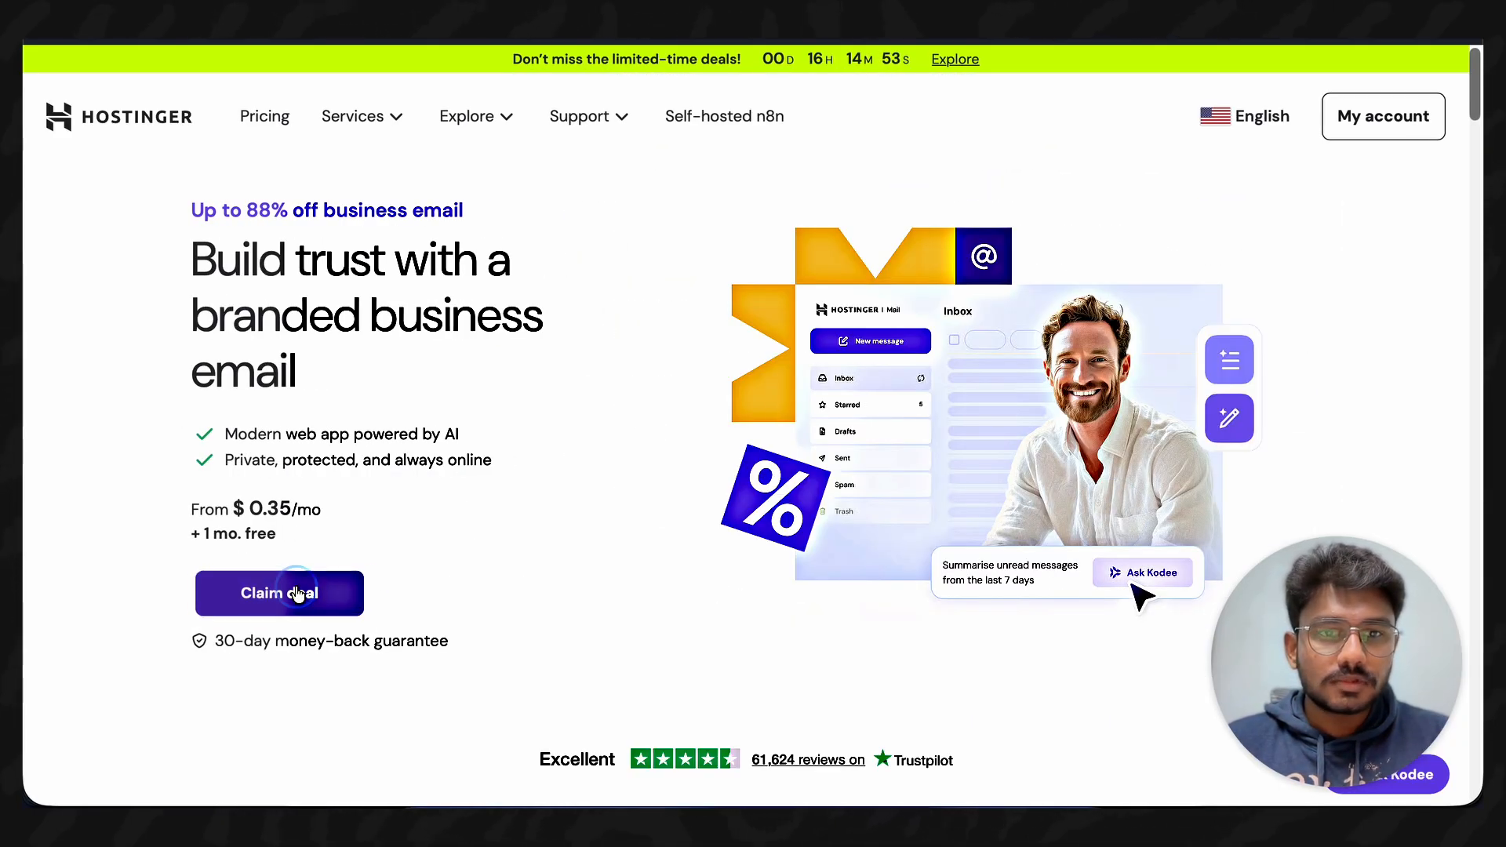
pyautogui.scroll(-1, 518, 502)
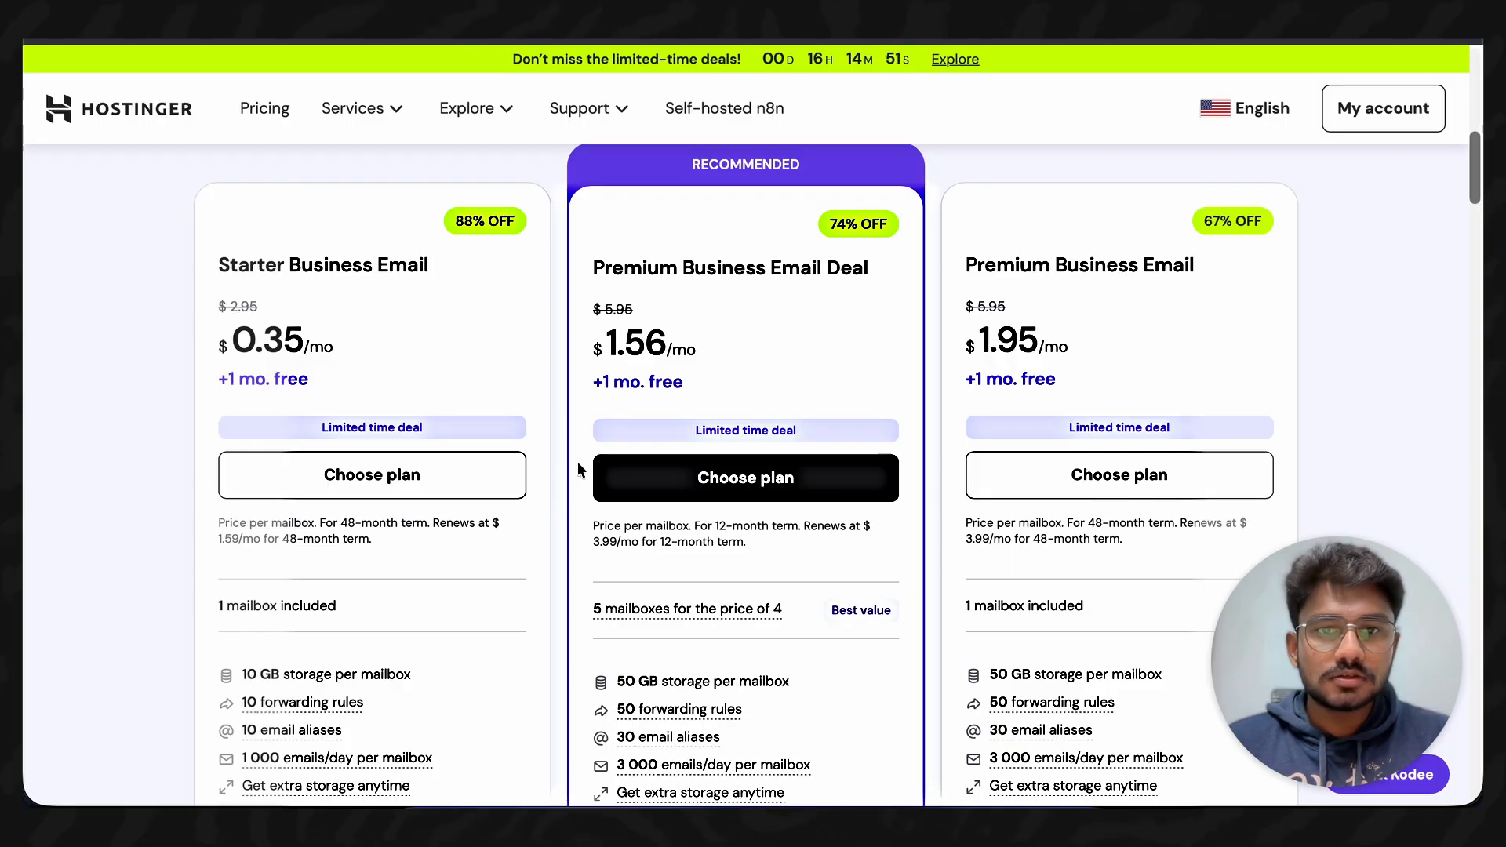
pyautogui.scroll(-2, 524, 470)
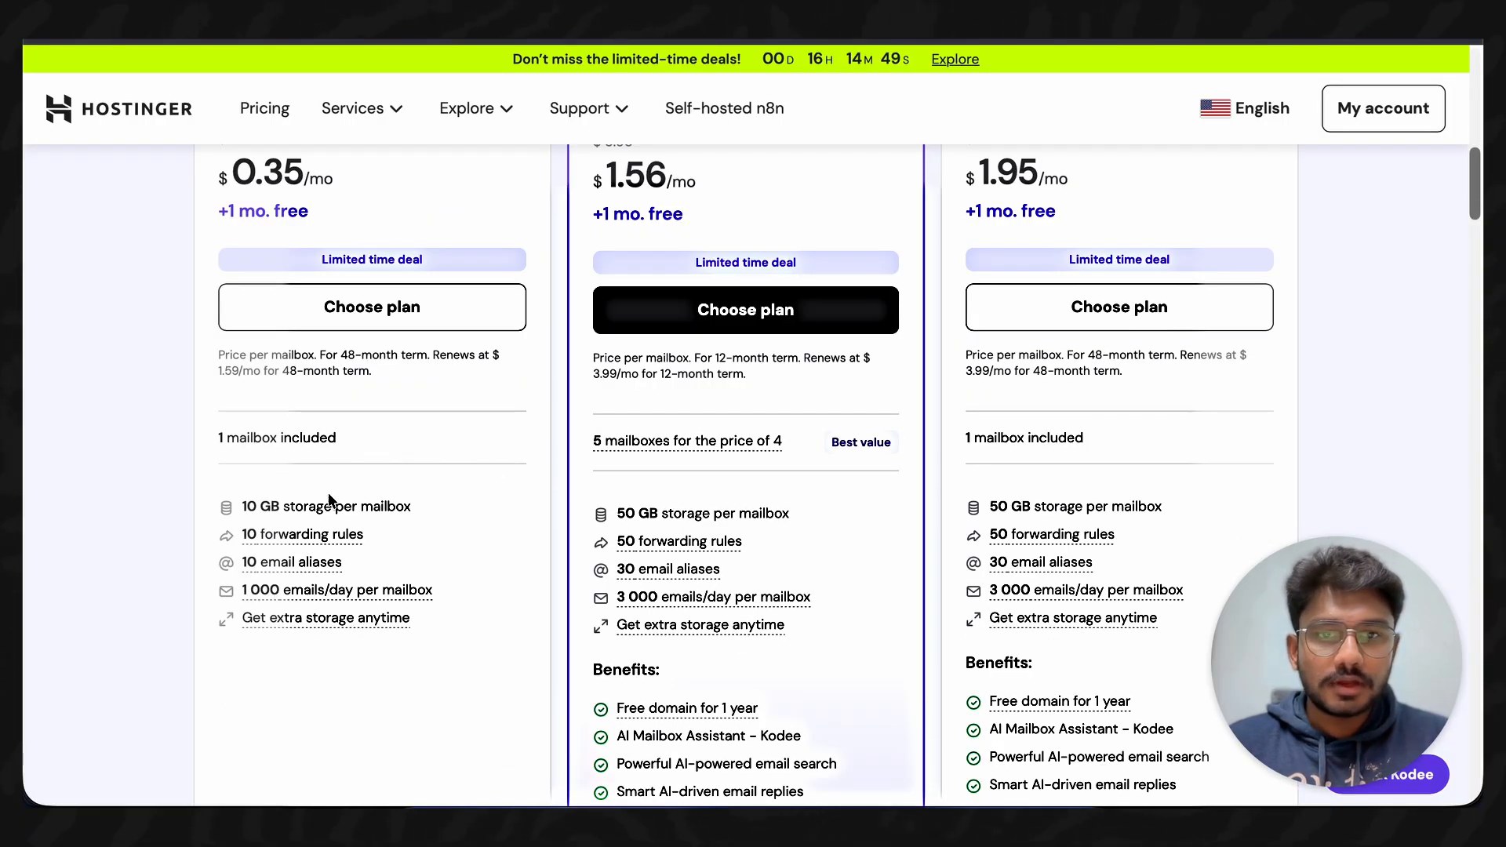
pyautogui.scroll(1, 588, 477)
pyautogui.scroll(2, 604, 519)
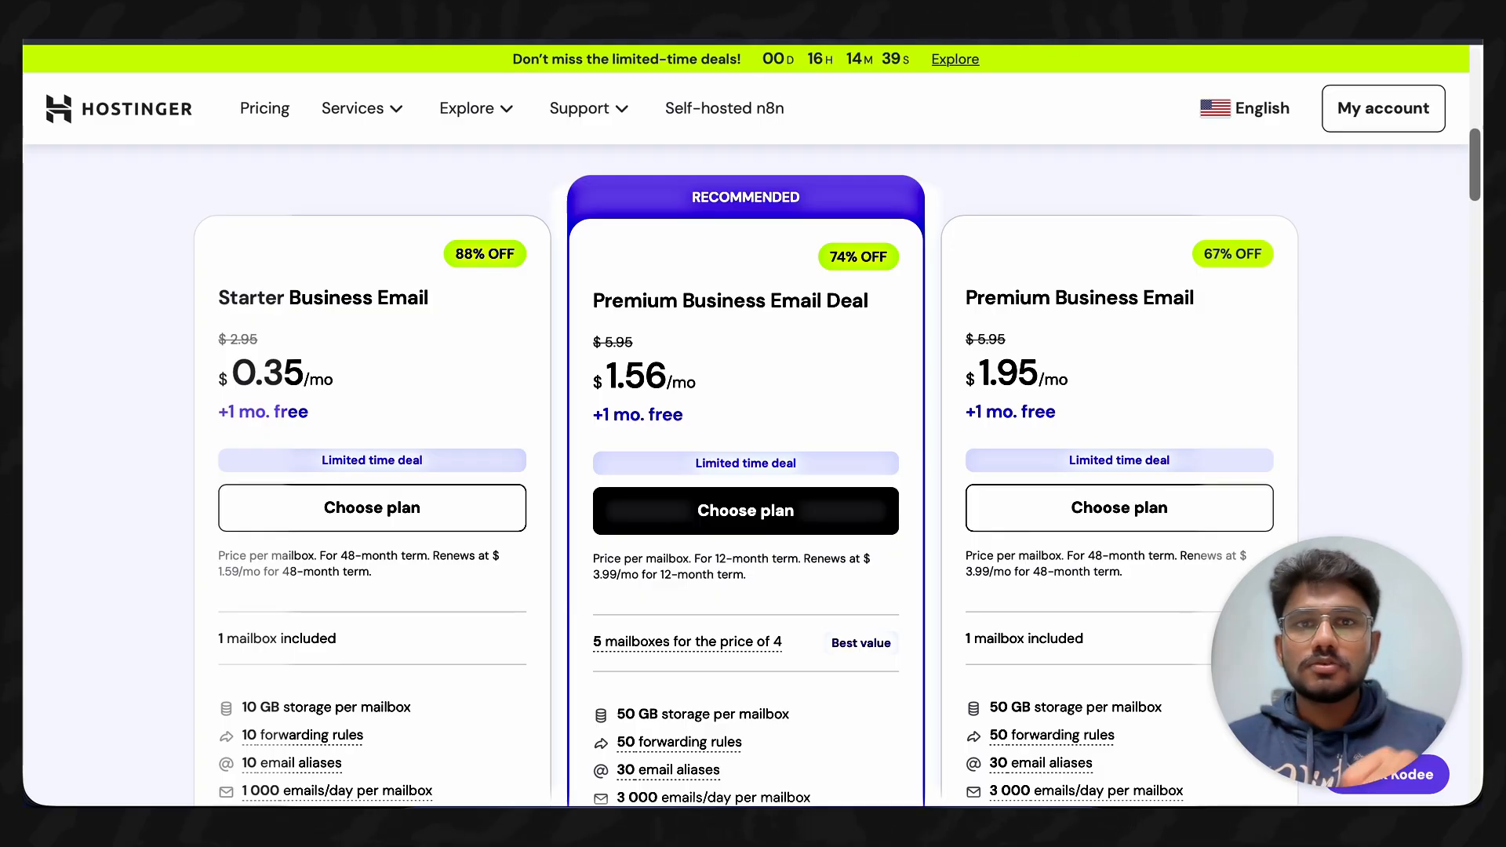
pyautogui.press('super+l')
# - Go to Contabo and scroll to the Cloud VPS plans, starting at €3.60/month for Cloud VPS 10
pyautogui.write('cont')
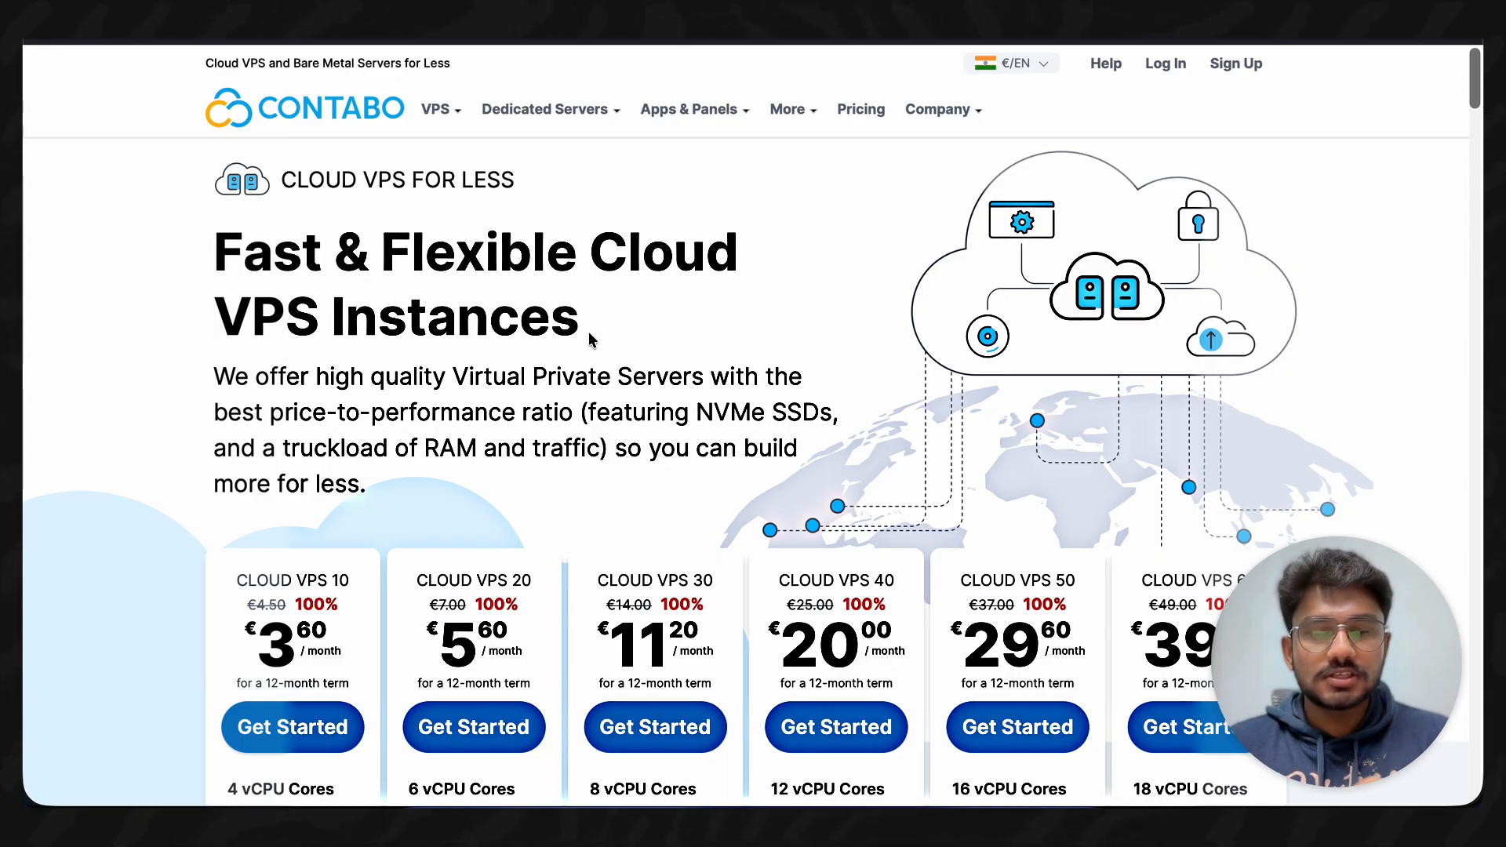
pyautogui.scroll(-1, 553, 373)
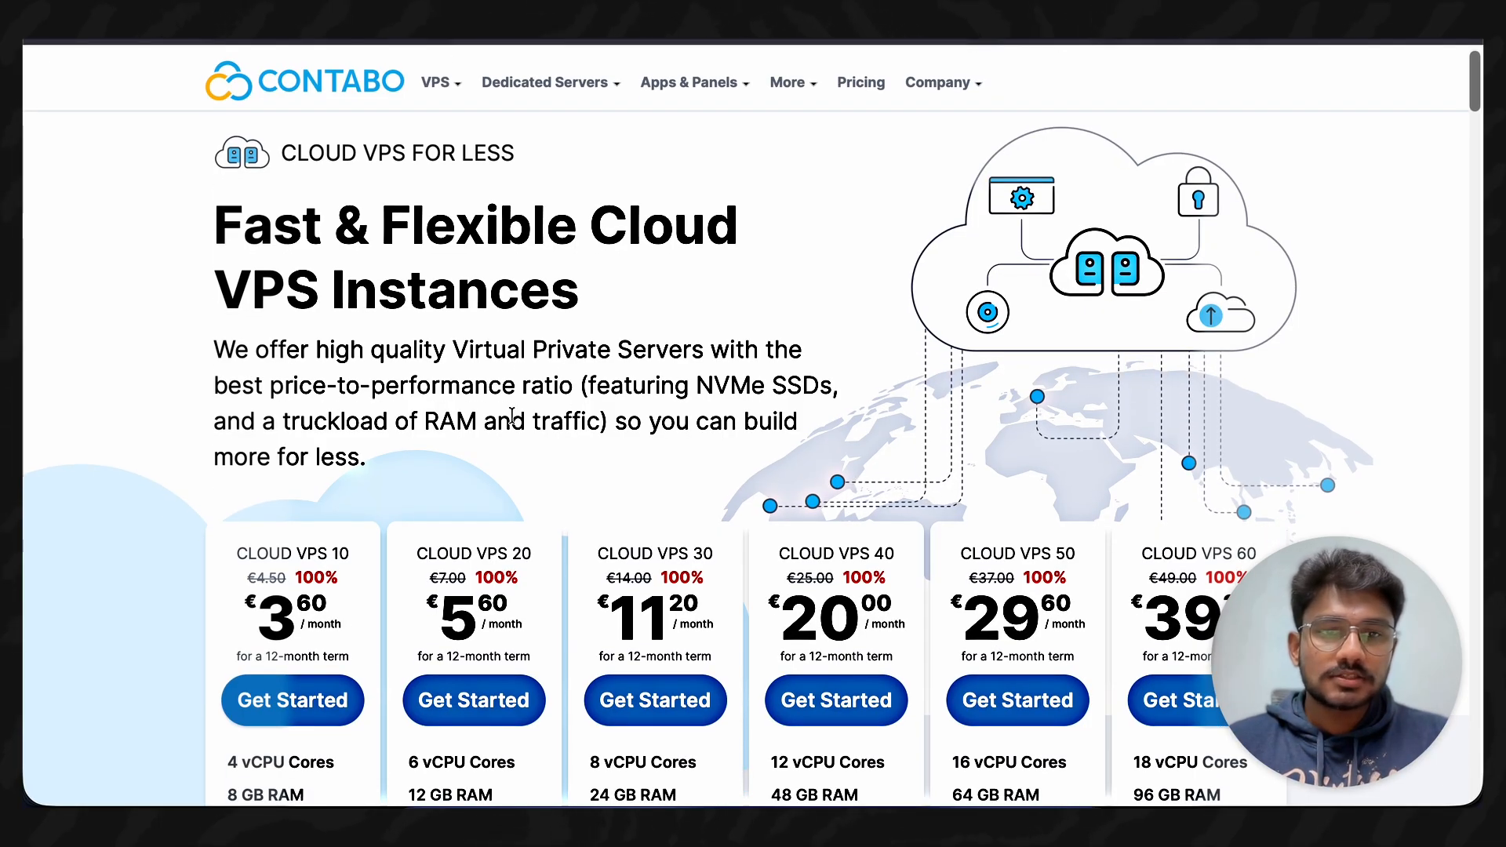
pyautogui.scroll(-1, 511, 416)
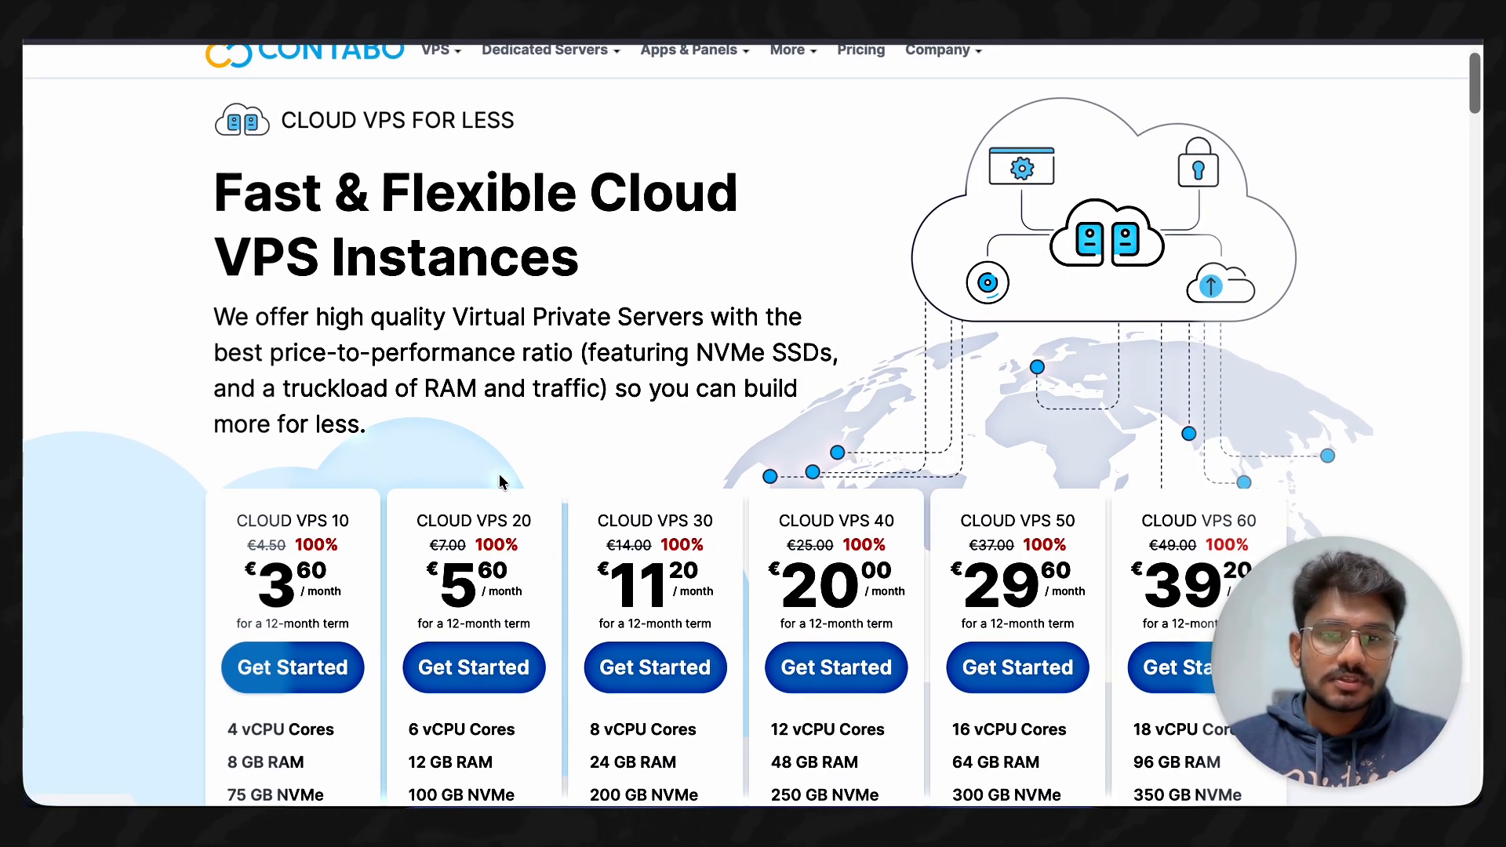